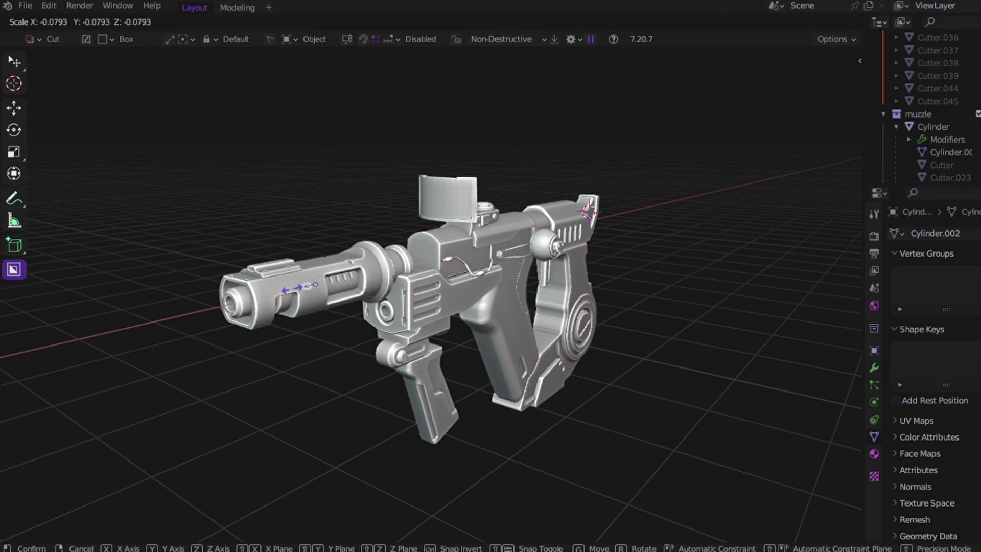
# Step: Try scaling the cylinder behind the muzzle to 0.228 about its offset origin, and undo the scaling
pyautogui.click(387, 287)
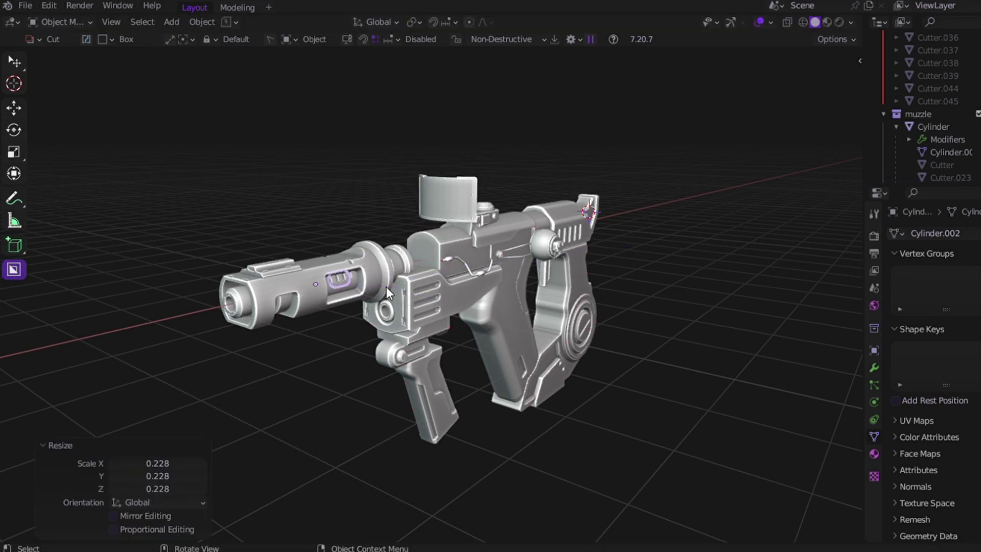
pyautogui.moveTo(386, 287)
pyautogui.mouseDown(button='middle')
pyautogui.moveTo(513, 287)
pyautogui.moveTo(377, 287)
pyautogui.moveTo(389, 273)
pyautogui.mouseUp(button='middle')
pyautogui.hotkey('ctrl', 'z')
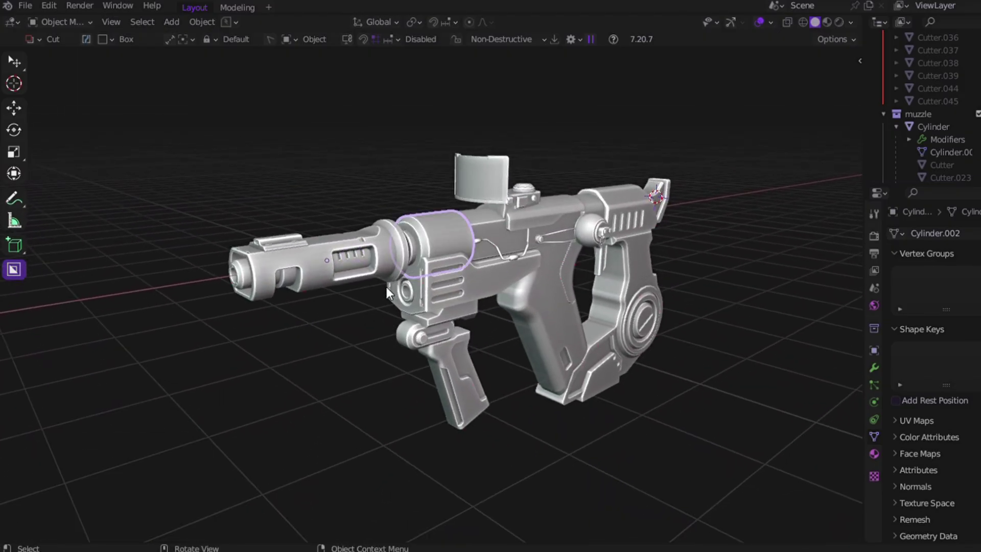
pyautogui.moveTo(499, 208); pyautogui.dragTo(468, 210, button='middle')
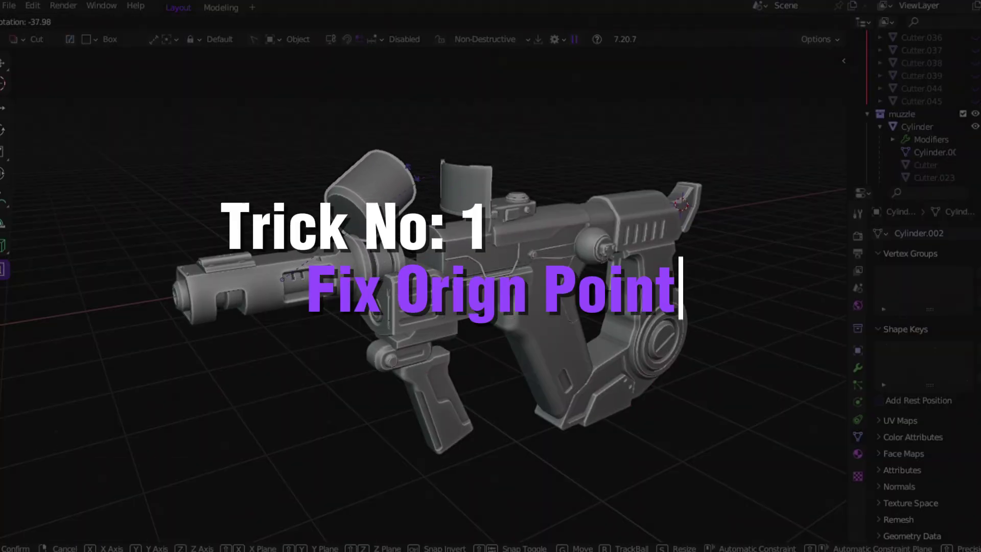
# Step: Try rotating the cylinder behind the muzzle around the global Y axis, and undo the rotation
pyautogui.press('r')
pyautogui.press('y')
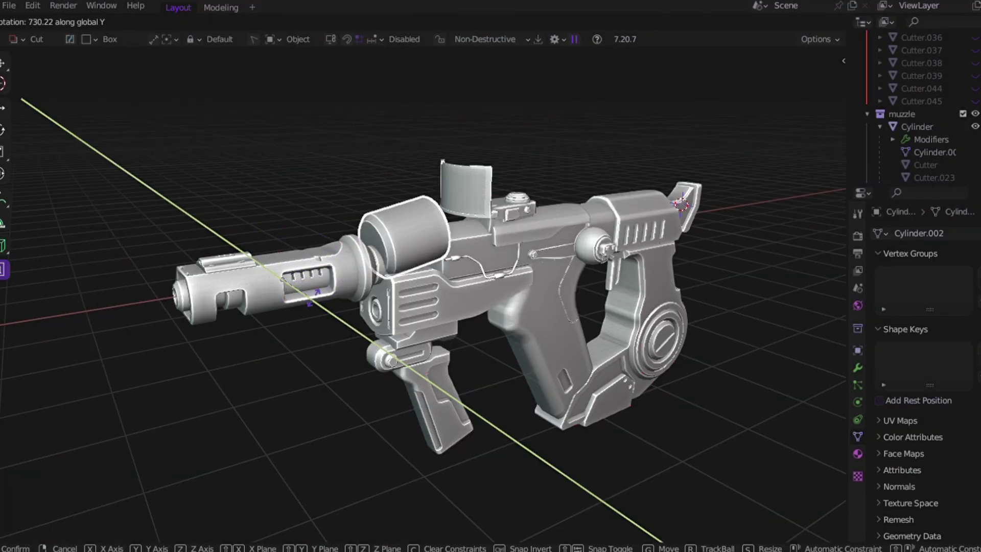
pyautogui.click(345, 299)
pyautogui.hotkey('ctrl', 'z')
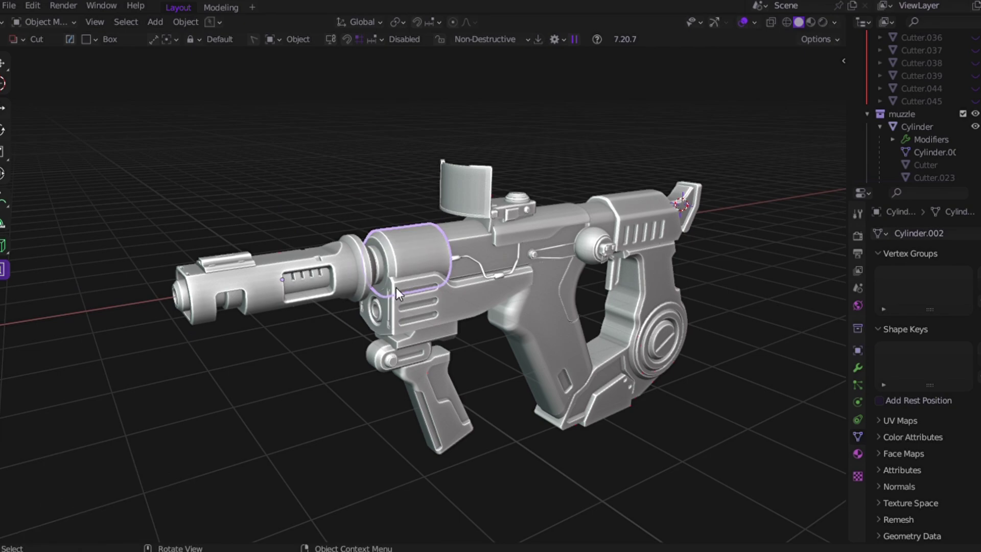
# Step: Isolate the cylinder behind the muzzle in local view
pyautogui.scroll(2, 485, 286)
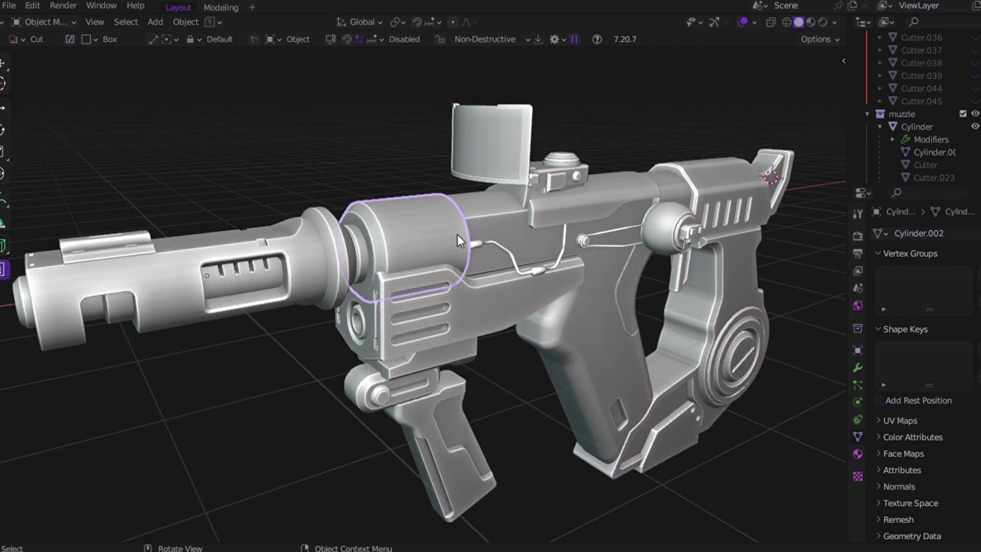
pyautogui.scroll(-1, 458, 234)
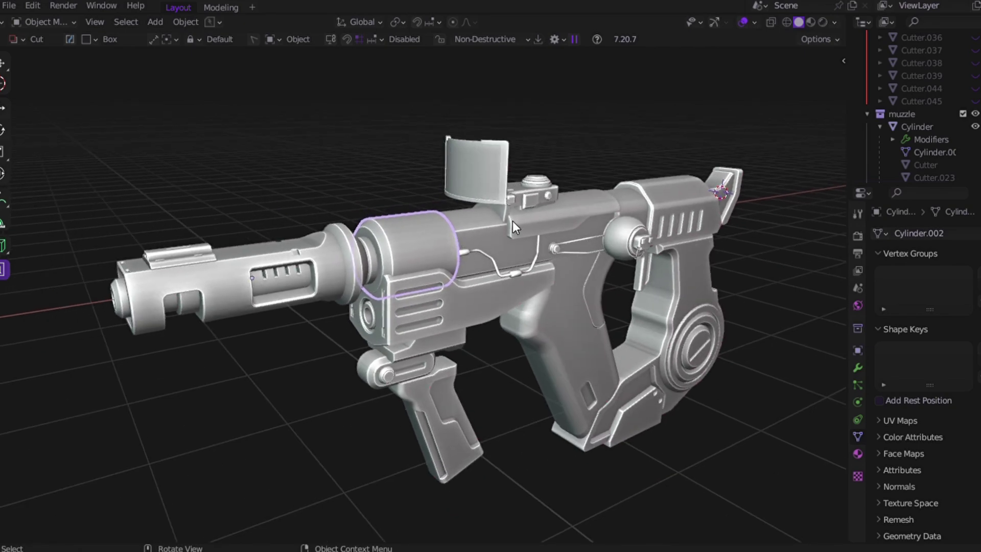
pyautogui.moveTo(513, 221); pyautogui.dragTo(538, 226, button='middle')
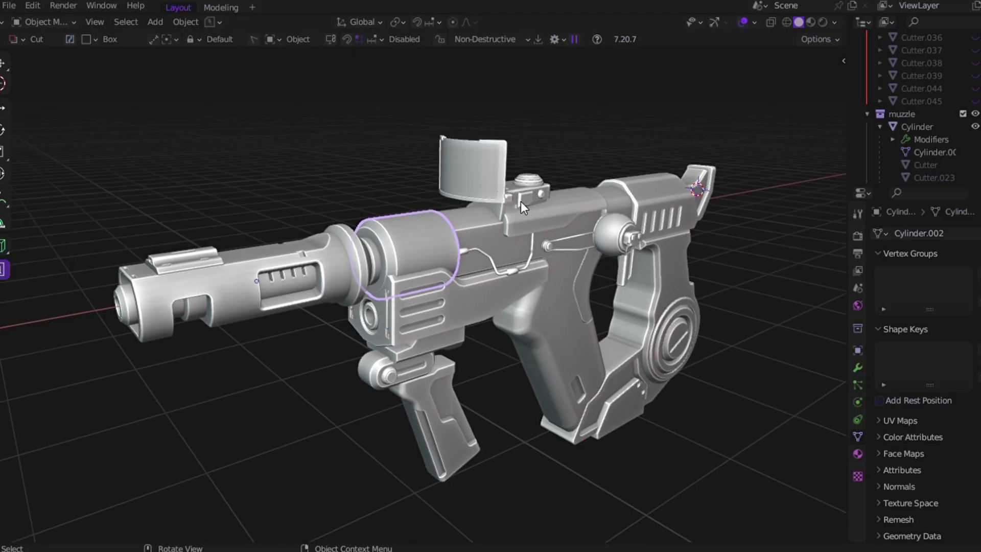
pyautogui.press('KP_Divide')
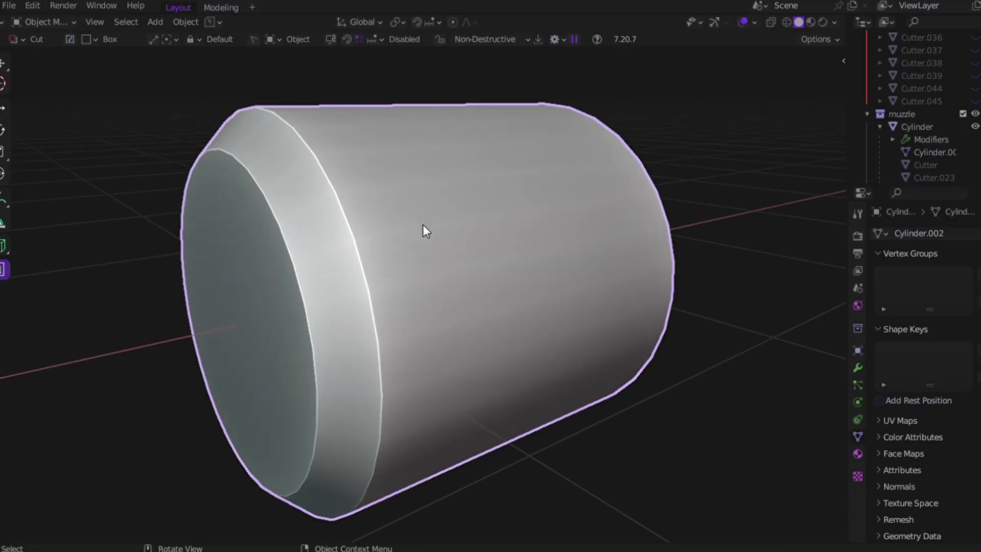
pyautogui.moveTo(422, 225); pyautogui.dragTo(561, 218, button='middle')
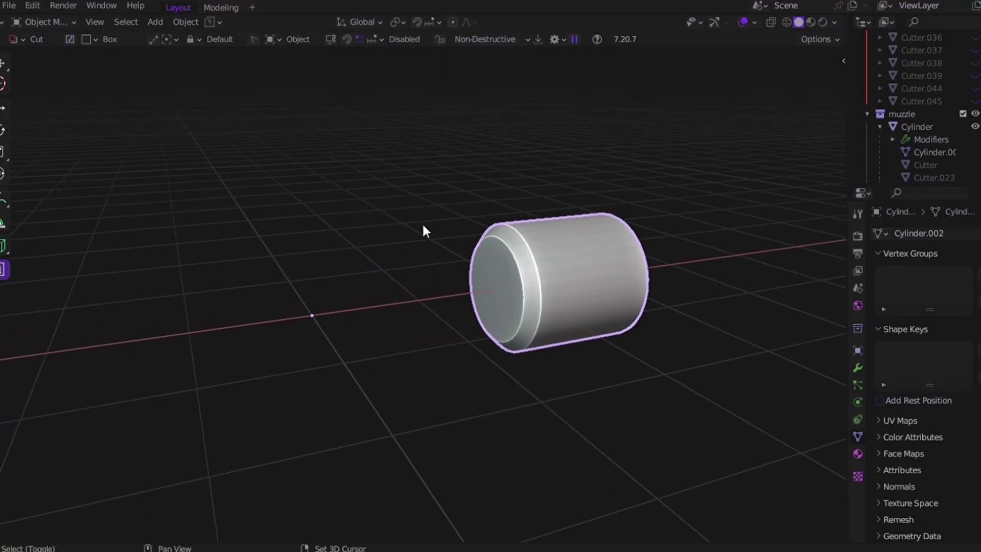
# Step: Sketch an annotation circling the offset origin point with an arrow toward the cylinder, and undo it
pyautogui.click(5, 201)
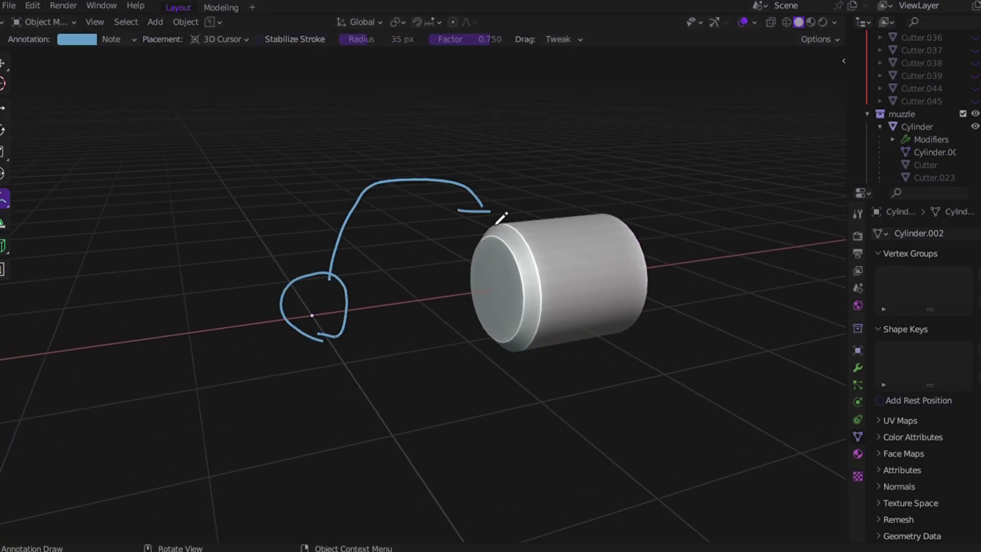
pyautogui.hotkey('ctrl', 'z')
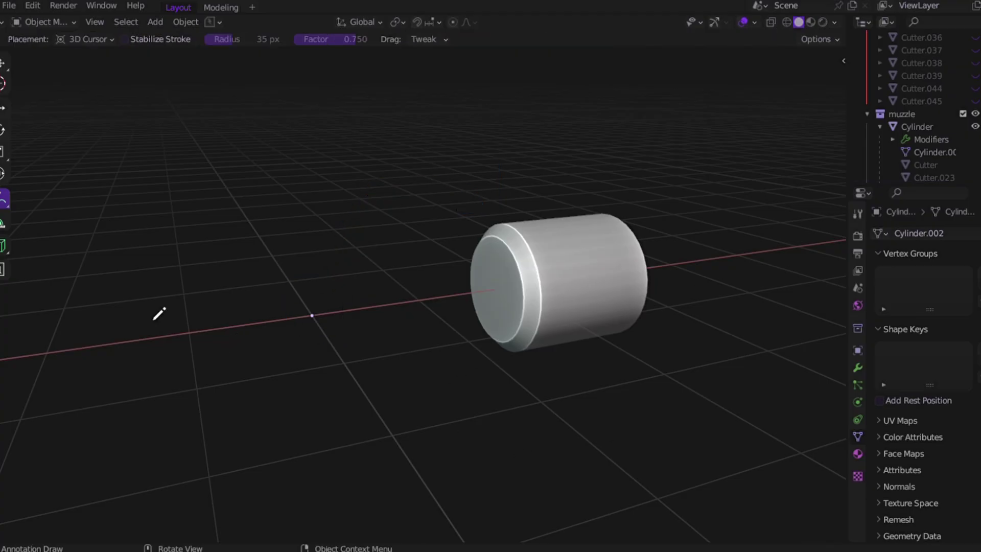
pyautogui.click(1, 66)
# Step: Select the isolated cylinder and try moving it in Object Mode
pyautogui.click(577, 315)
pyautogui.scroll(-2, 576, 314)
pyautogui.moveTo(434, 231); pyautogui.dragTo(480, 258, button='middle')
pyautogui.press('g')
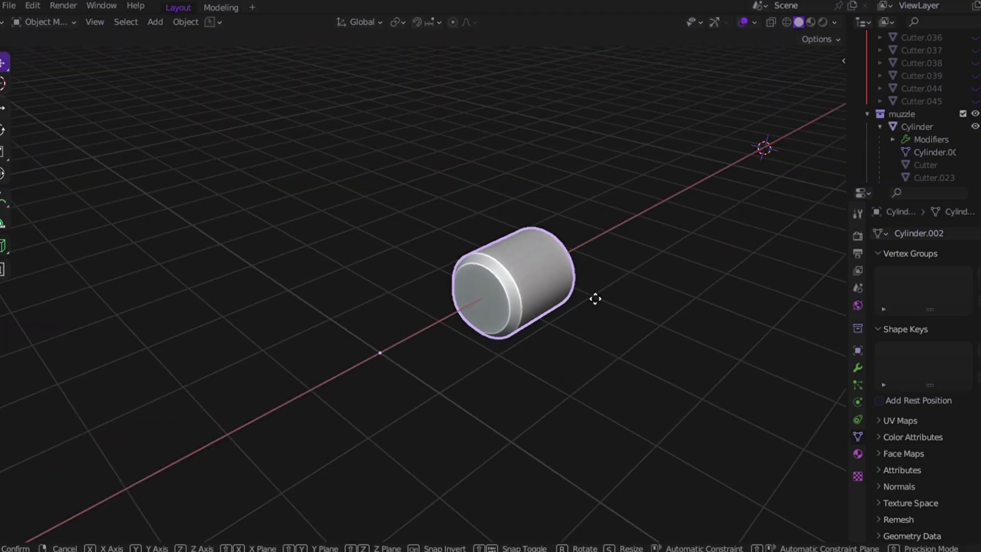
pyautogui.click(516, 286)
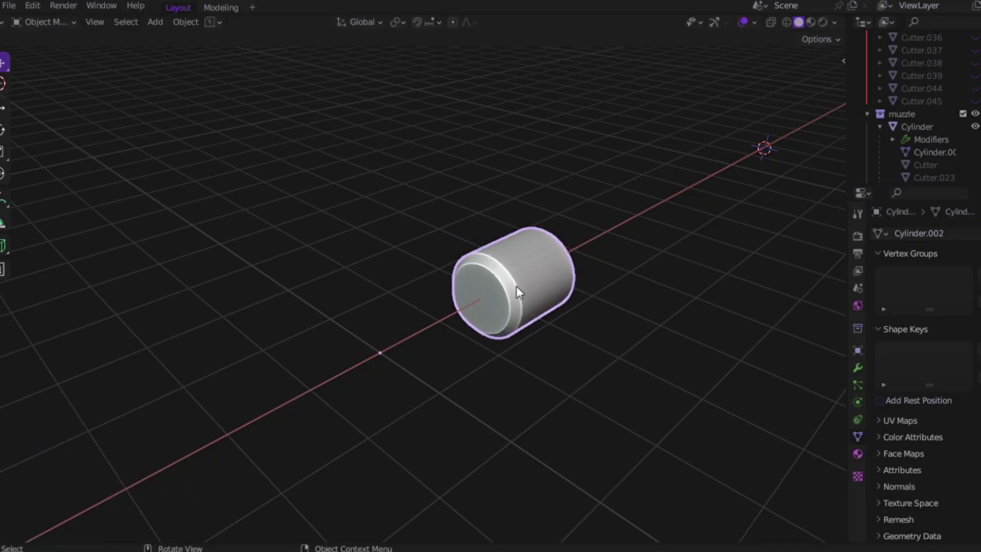
# Step: Try moving the cylinder's mesh away from its origin in face Edit Mode, undo the move and return to Object Mode
pyautogui.press('Tab')
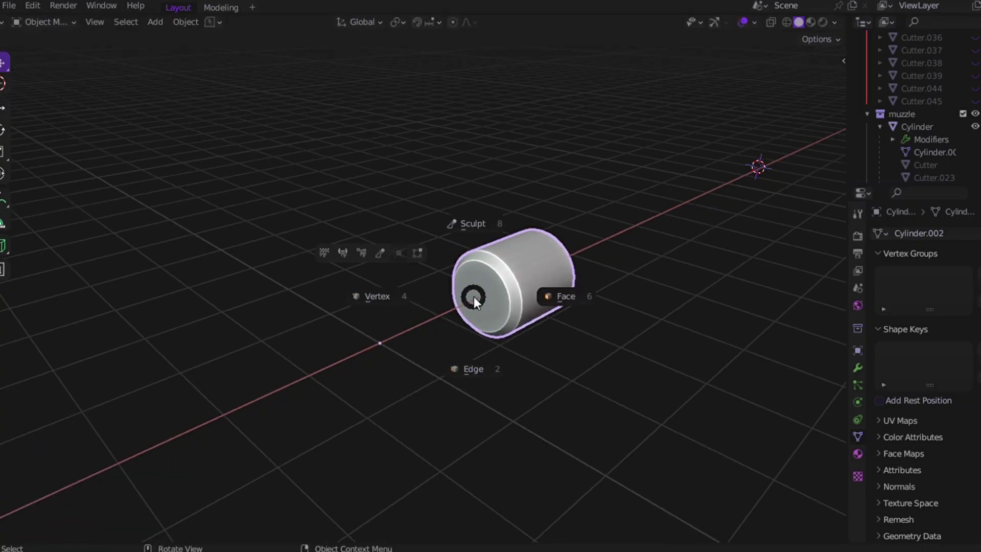
pyautogui.click(516, 299)
pyautogui.press('g')
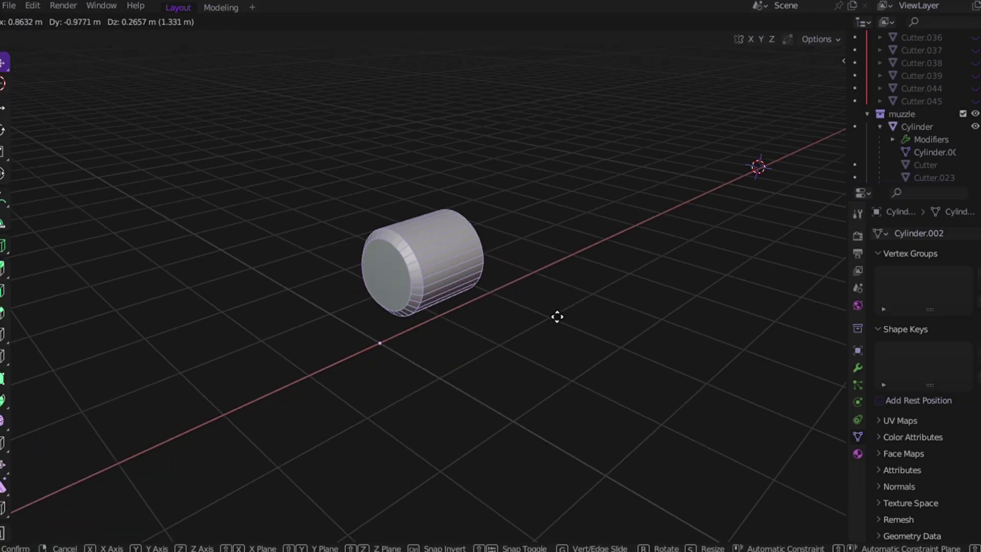
pyautogui.click(543, 277)
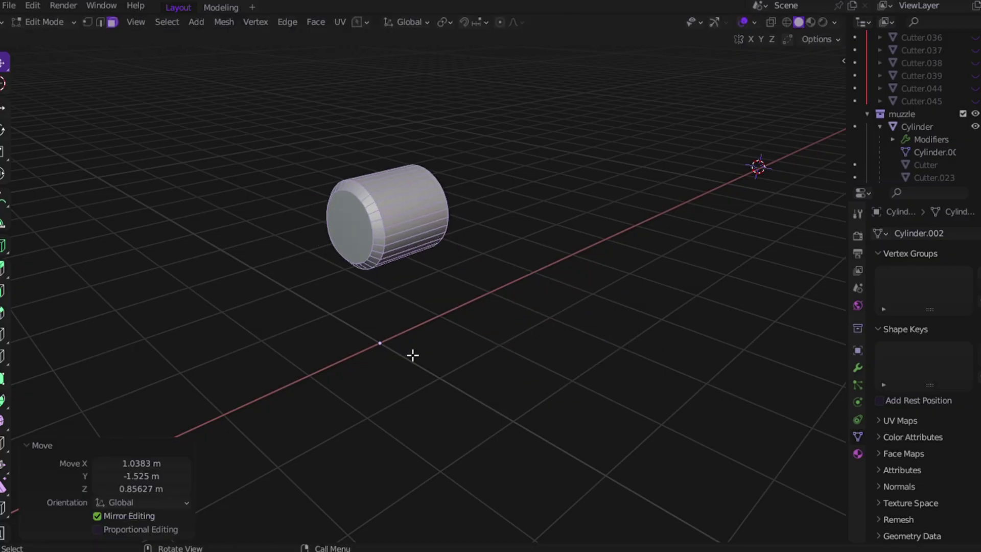
pyautogui.hotkey('ctrl', 'z')
pyautogui.press('Tab')
pyautogui.click(396, 247)
# Step: Move the cylinder's mesh about 2.47 m along Y in face Edit Mode and return to Object Mode
pyautogui.press('Tab')
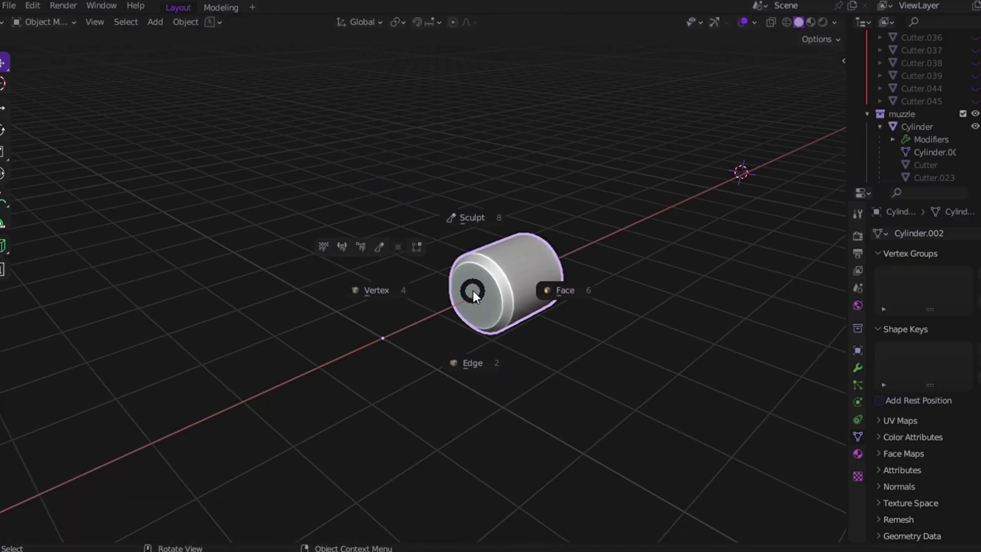
pyautogui.click(508, 302)
pyautogui.moveTo(509, 302); pyautogui.dragTo(508, 302, button='middle')
pyautogui.press('g')
pyautogui.press('y')
pyautogui.click(674, 345)
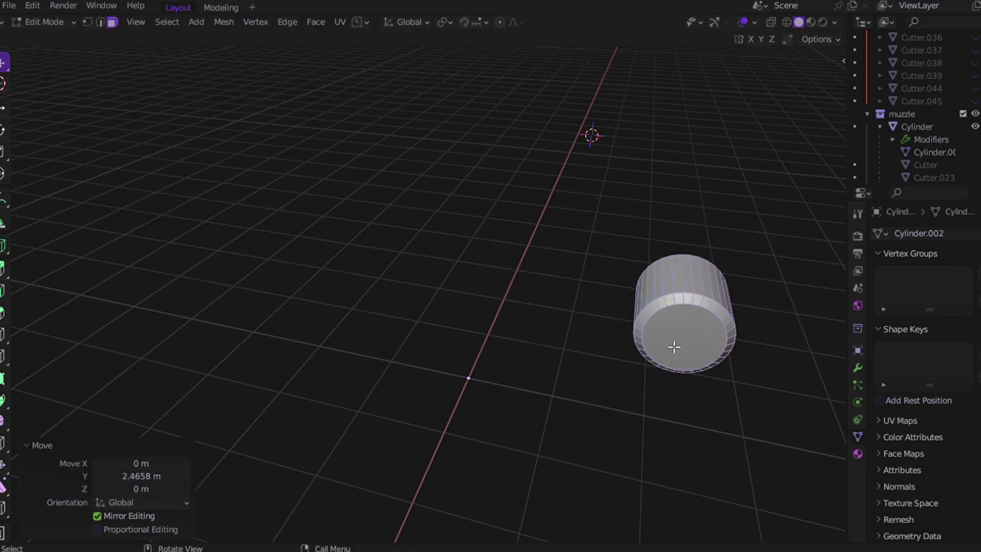
pyautogui.press('Tab')
pyautogui.click(657, 268)
# Step: Try scaling the cylinder down about its offset origin, and undo the scaling
pyautogui.scroll(-2, 657, 272)
pyautogui.keyDown('shift'); pyautogui.moveTo(657, 272); pyautogui.dragTo(569, 241, button='middle'); pyautogui.keyUp('shift')
pyautogui.press('s')
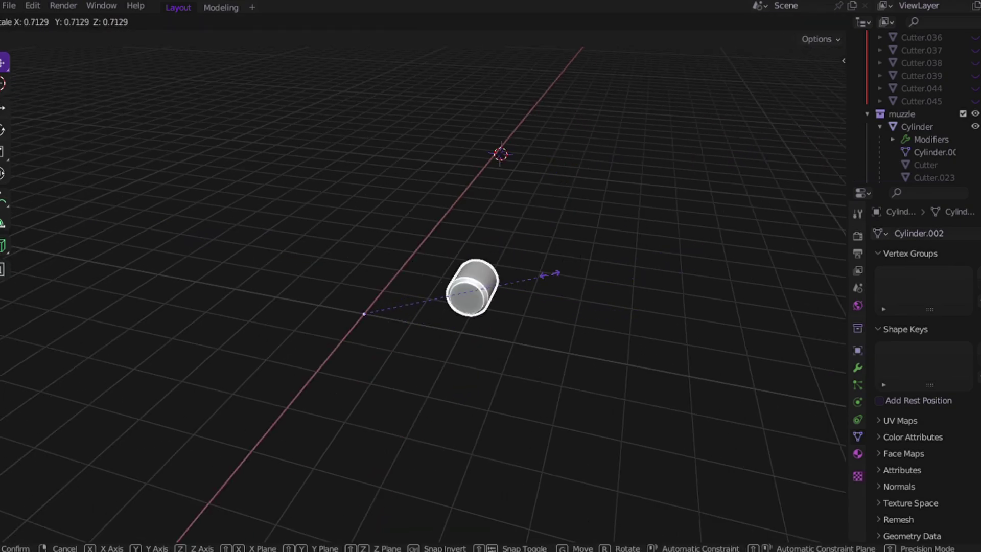
pyautogui.click(541, 281)
pyautogui.hotkey('ctrl', 'z')
# Step: Set the cylinder's origin to its Center of Mass (Surface)
pyautogui.moveTo(408, 381); pyautogui.dragTo(407, 381, button='middle')
pyautogui.scroll(4, 407, 381)
pyautogui.hotkey('shift', 's')
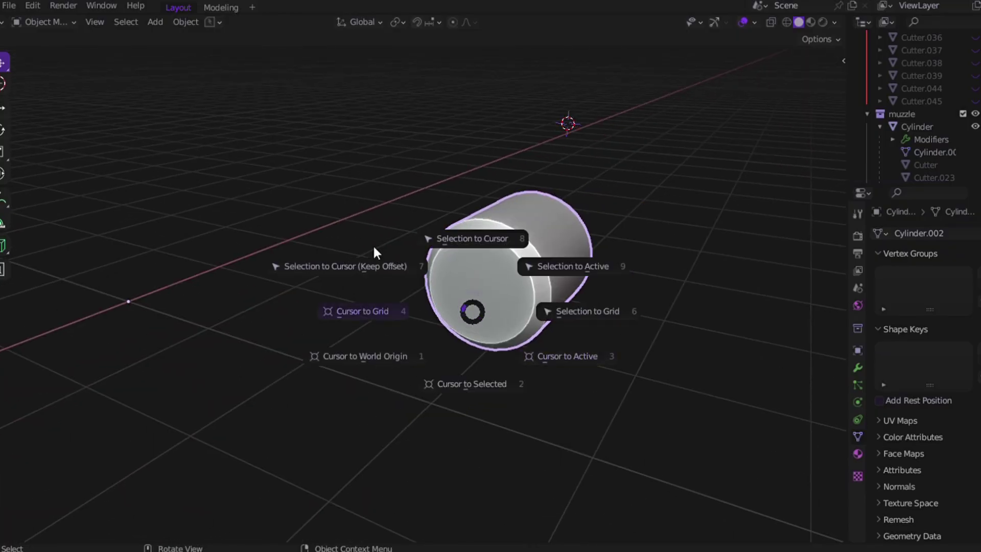
pyautogui.press('Escape')
pyautogui.keyDown('shift'); pyautogui.moveTo(493, 311); pyautogui.dragTo(492, 311, button='middle'); pyautogui.keyUp('shift')
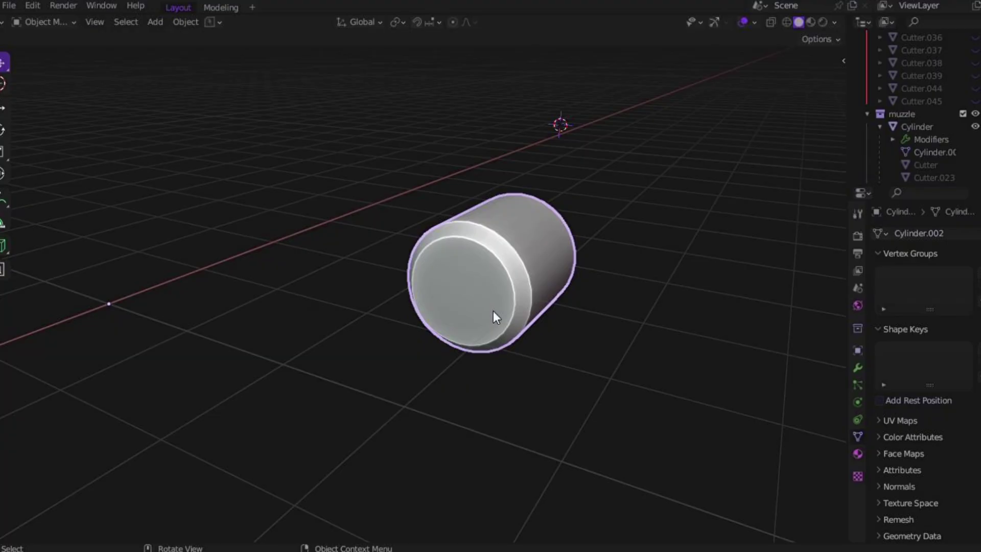
pyautogui.rightClick(443, 256)
pyautogui.moveTo(394, 251)
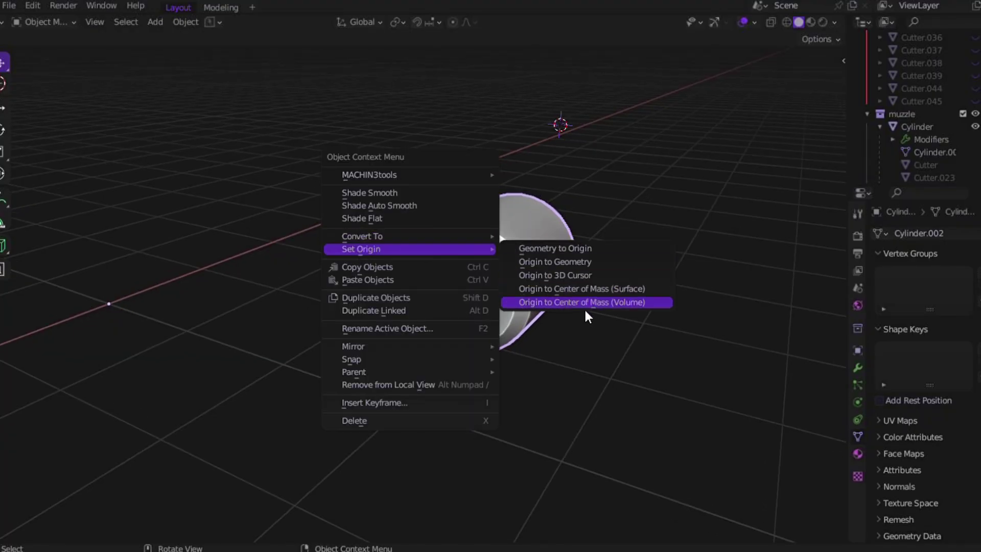
pyautogui.click(560, 286)
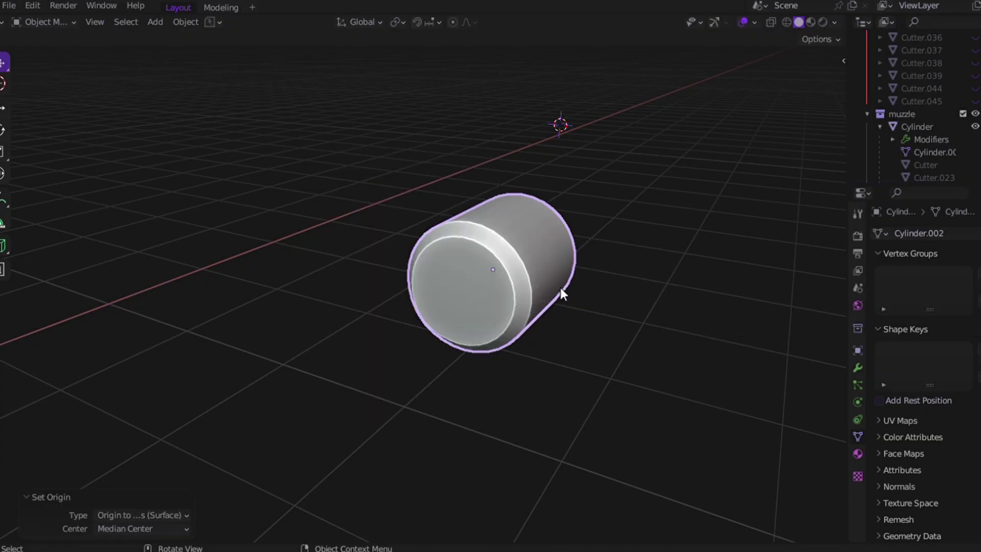
# Step: Scale the cylinder uniformly to about 0.474 around its recentred origin
pyautogui.moveTo(560, 287); pyautogui.dragTo(685, 346, button='middle')
pyautogui.press('/')
pyautogui.press('/')
pyautogui.scroll(-4, 631, 289)
pyautogui.press('s')
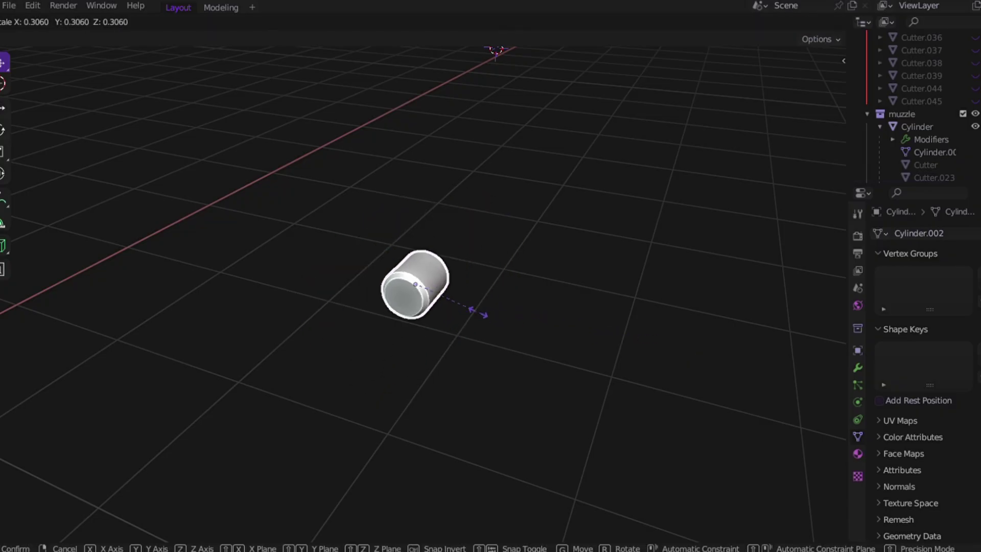
pyautogui.click(530, 280)
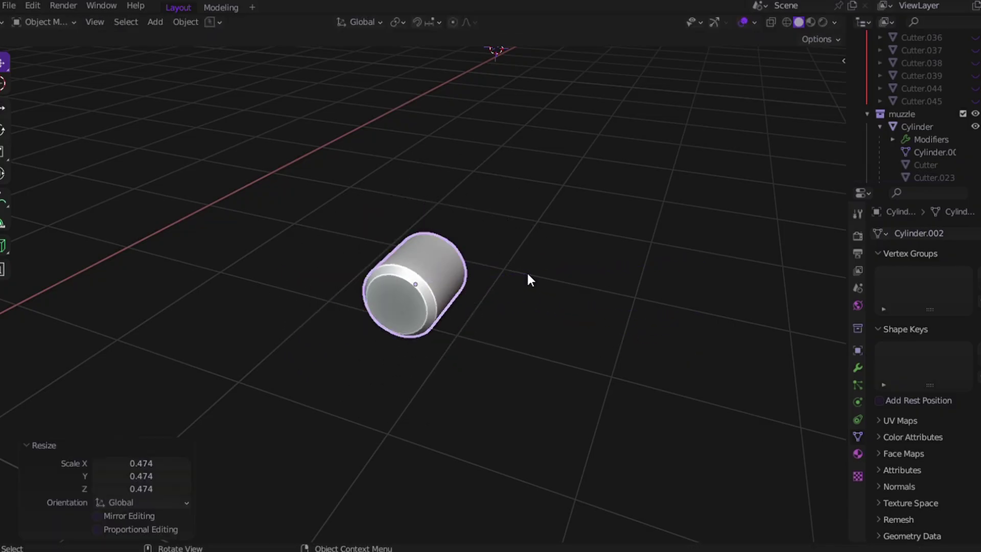
pyautogui.moveTo(338, 230); pyautogui.dragTo(338, 231, button='middle')
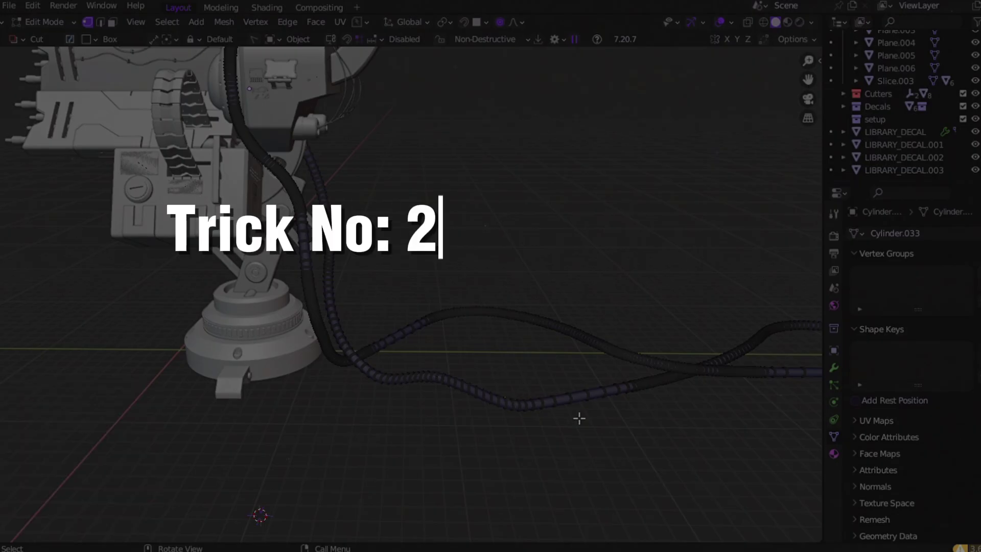
# Step: Shift the selected cable section along Z and along Y with smooth proportional editing at a size of 5.353 m
pyautogui.press('g')
pyautogui.press('z')
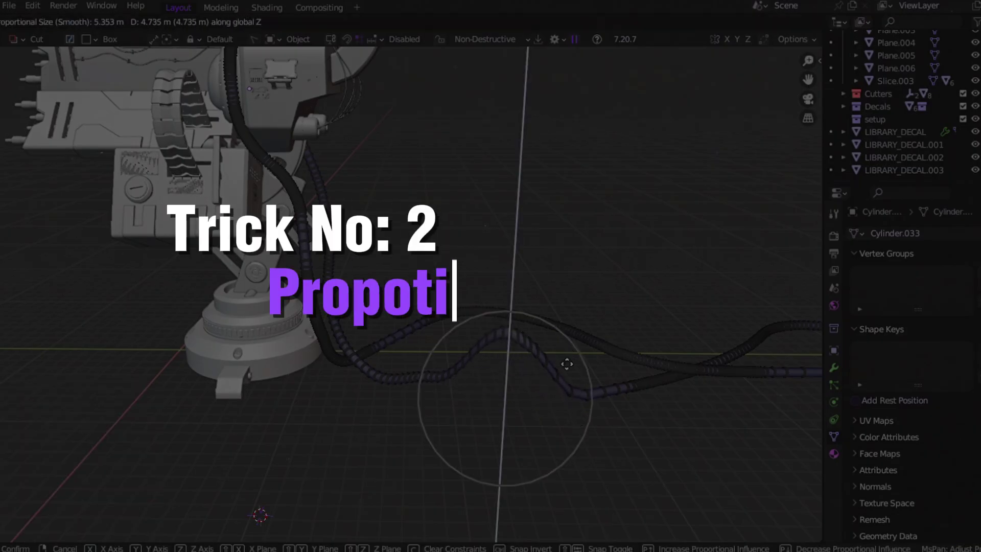
pyautogui.click(559, 388)
pyautogui.moveTo(559, 388); pyautogui.dragTo(320, 357, button='middle')
pyautogui.press('g')
pyautogui.press('y')
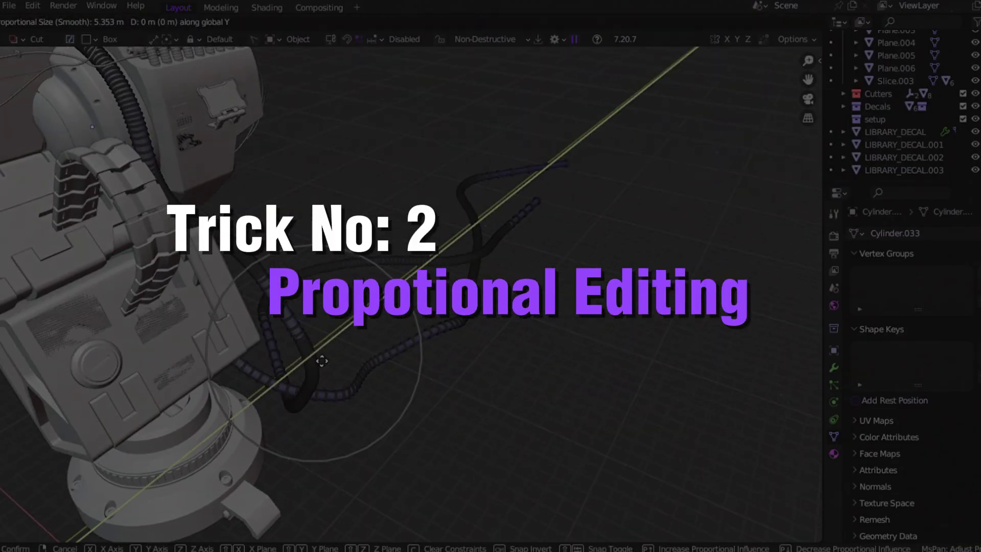
pyautogui.click(352, 337)
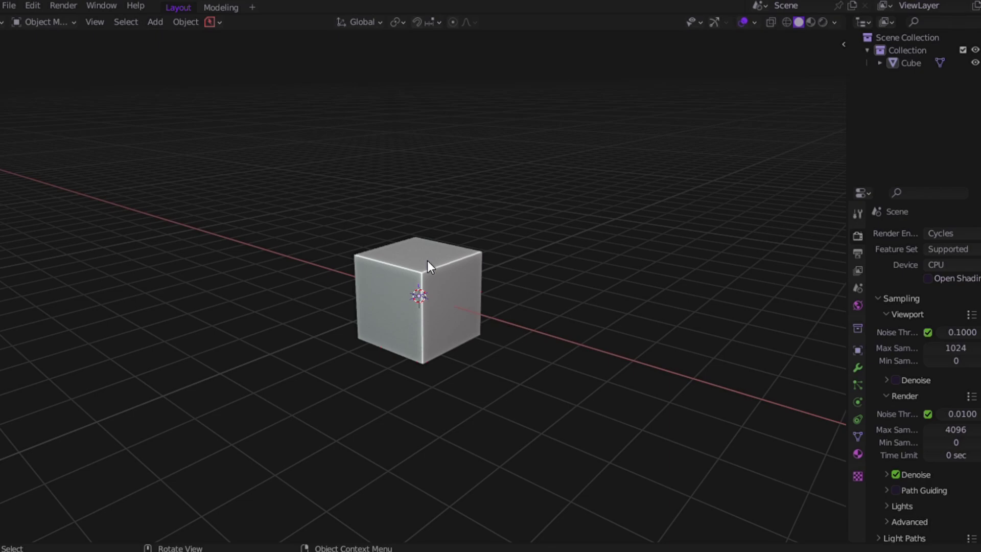
# Step: Delete the default cube and add a plane in its place
pyautogui.click(427, 261)
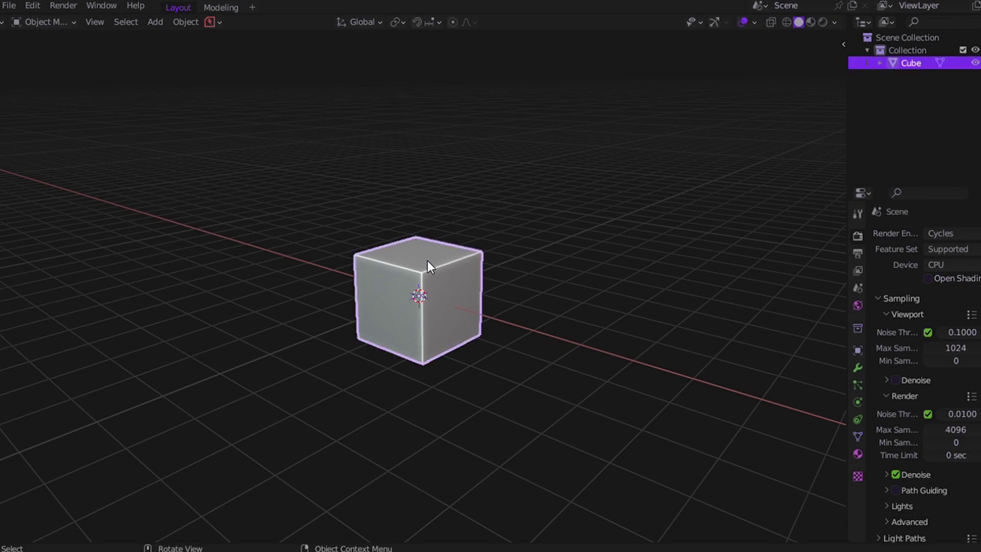
pyautogui.press('x')
pyautogui.click(427, 261)
pyautogui.hotkey('shift', 'a')
pyautogui.click(471, 281)
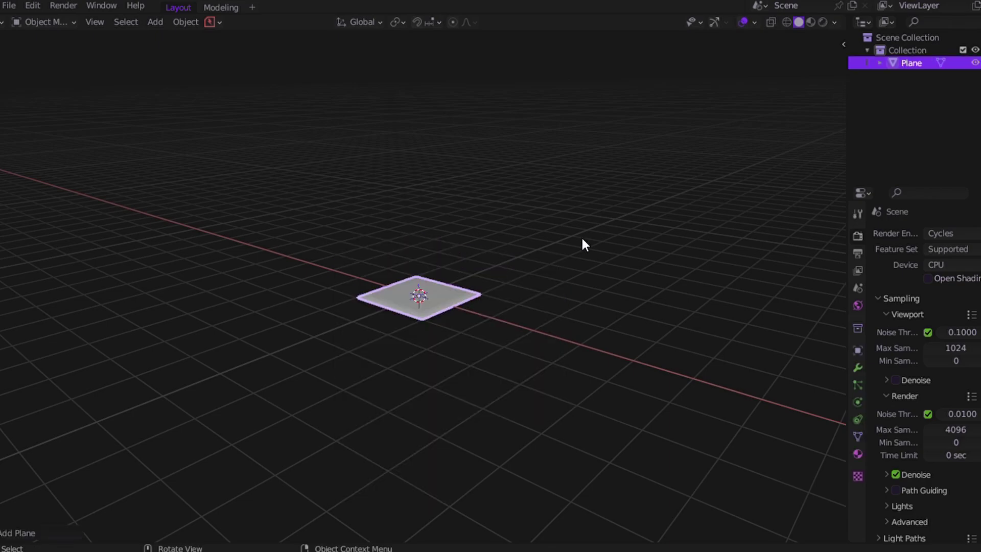
# Step: Merge all of the plane's vertices into a single vertex at its center in vertex Edit Mode
pyautogui.moveTo(581, 235); pyautogui.dragTo(384, 297, button='middle')
pyautogui.scroll(4, 384, 298)
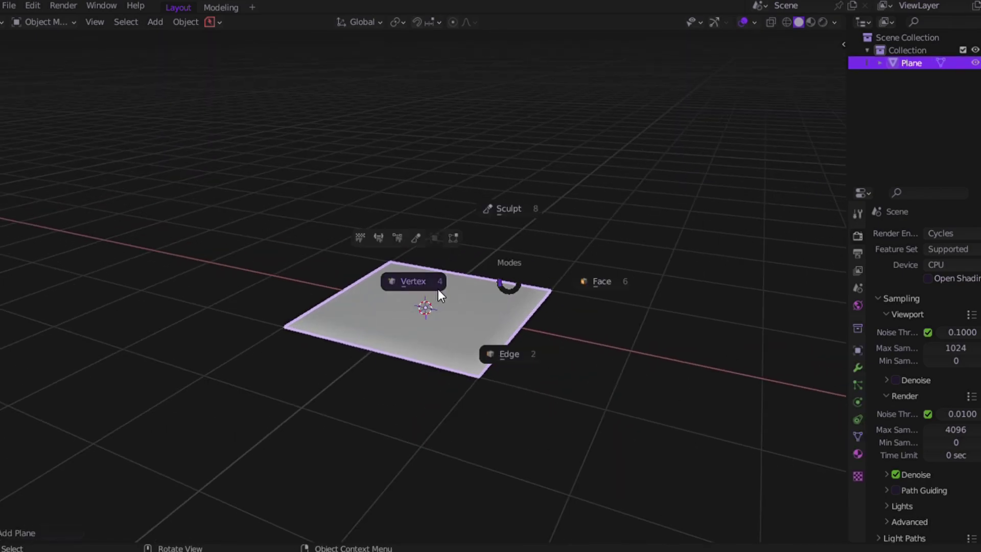
pyautogui.click(437, 289)
pyautogui.press('m')
pyautogui.click(435, 287)
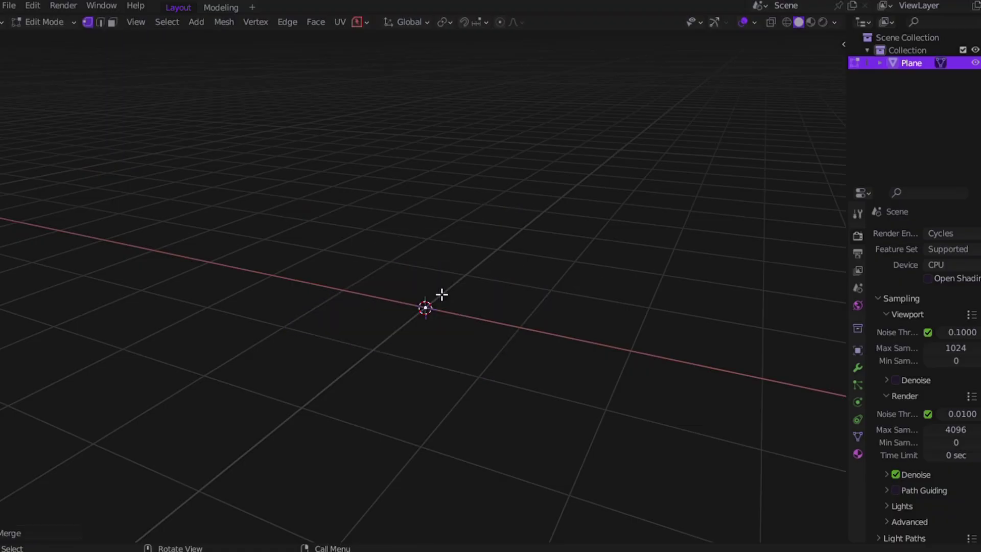
# Step: Extrude the single vertex up along Z, across and partway back down to form an open arch path
pyautogui.moveTo(442, 295); pyautogui.dragTo(305, 219, button='middle')
pyautogui.press('e')
pyautogui.press('z')
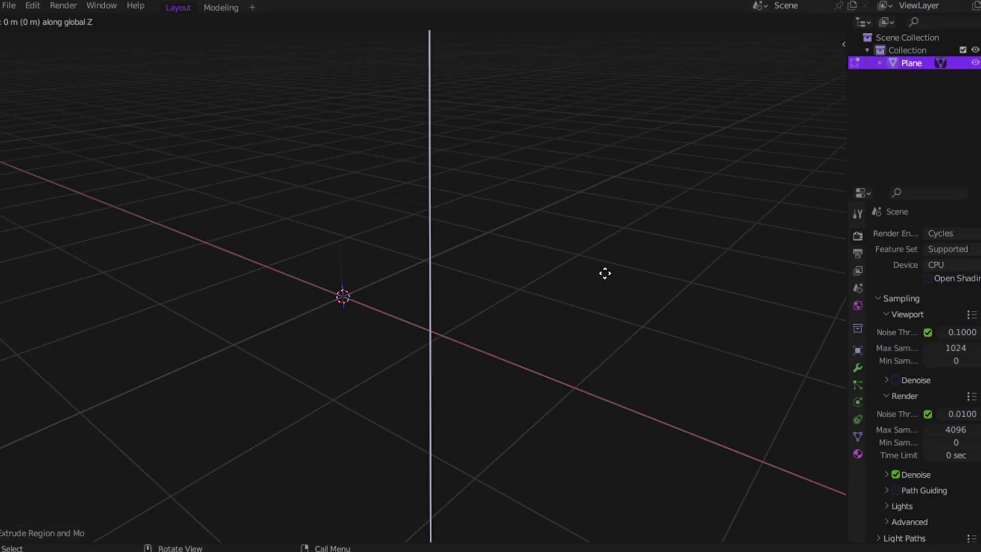
pyautogui.click(587, 327)
pyautogui.moveTo(572, 327); pyautogui.dragTo(638, 343, button='middle')
# Step: Vertex-bevel the whole path to round the arch's two corners, and return to Object Mode
pyautogui.press('a')
pyautogui.hotkey('ctrl', 'shift', 'b')
pyautogui.click(646, 350)
pyautogui.press('Tab')
pyautogui.click(637, 289)
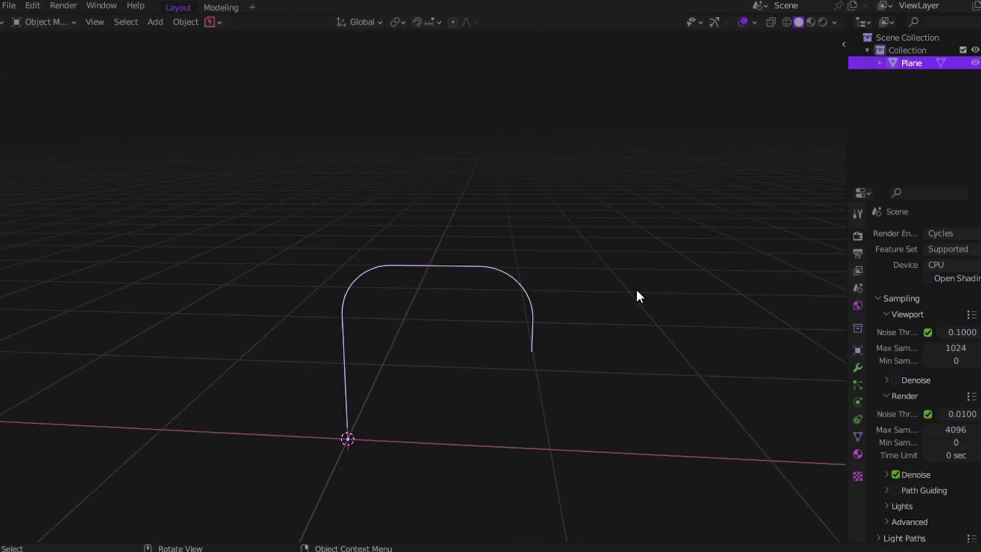
# Step: Convert the rounded arch mesh to a curve
pyautogui.rightClick(566, 333)
pyautogui.moveTo(529, 352)
pyautogui.click(680, 355)
# Step: Turn the curve into a tube with a round bevel depth of 0.05 m in its geometry settings
pyautogui.click(858, 420)
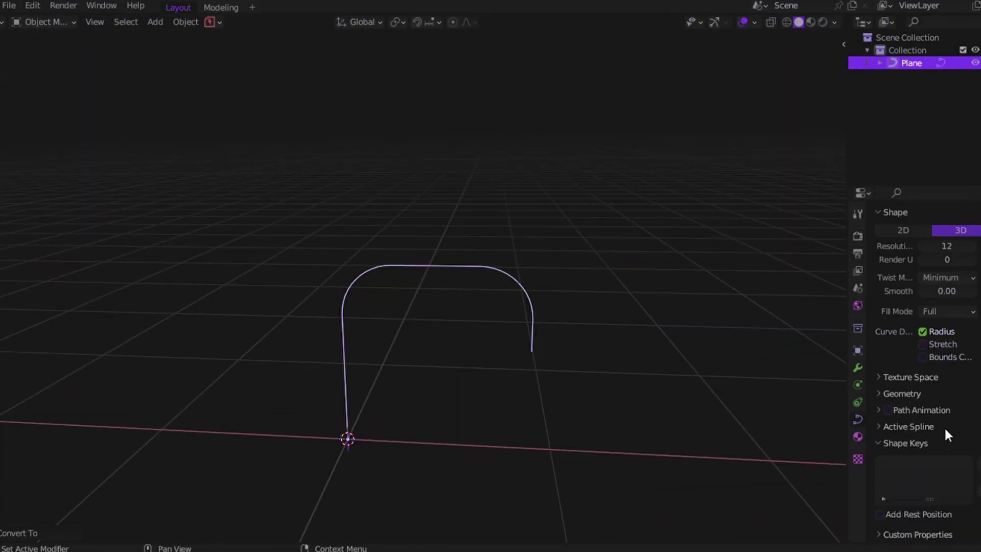
pyautogui.click(883, 392)
pyautogui.scroll(-4, 883, 392)
pyautogui.moveTo(940, 433); pyautogui.dragTo(971, 433)
# Step: Shade the tube smooth and enter Edit Mode on its curve
pyautogui.rightClick(553, 322)
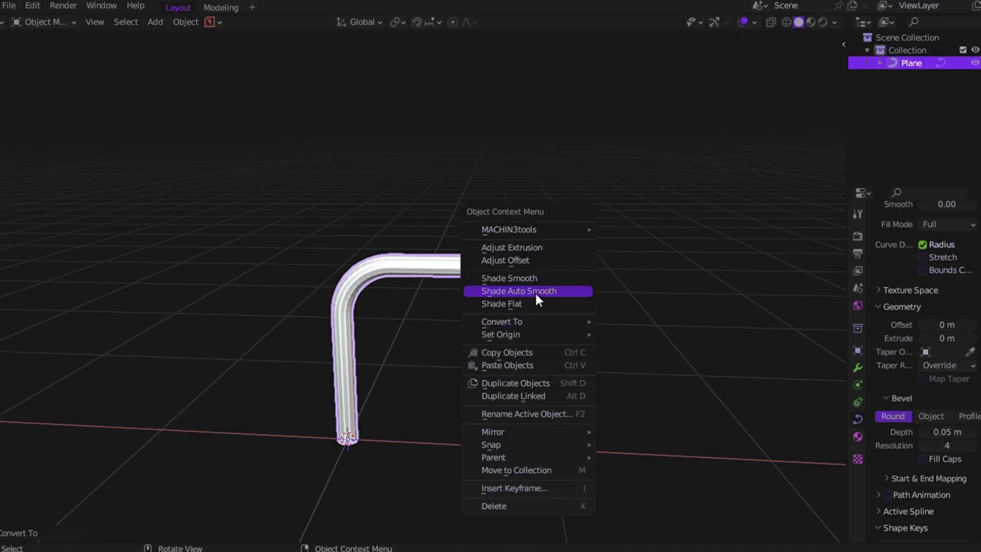
pyautogui.click(535, 293)
pyautogui.moveTo(529, 307); pyautogui.dragTo(449, 272, button='middle')
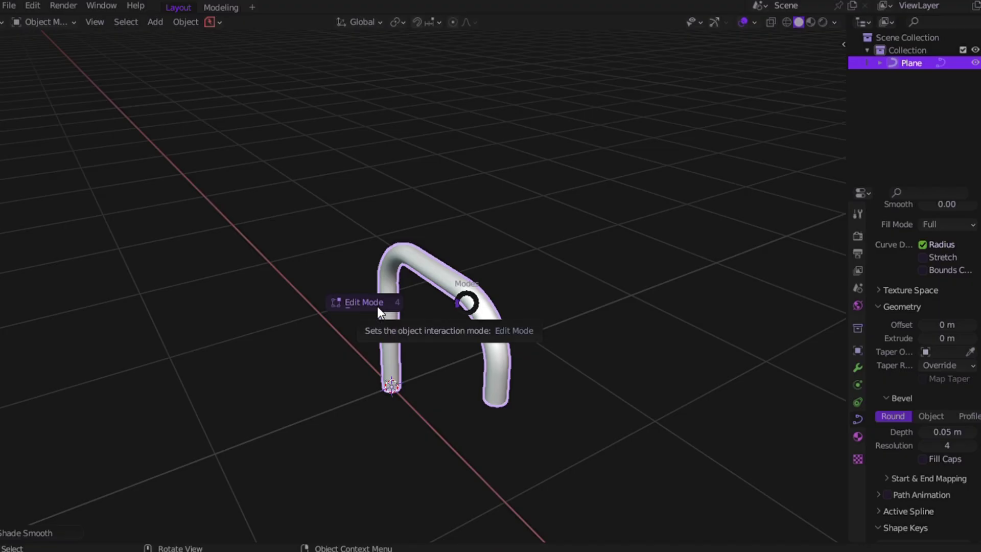
pyautogui.click(378, 307)
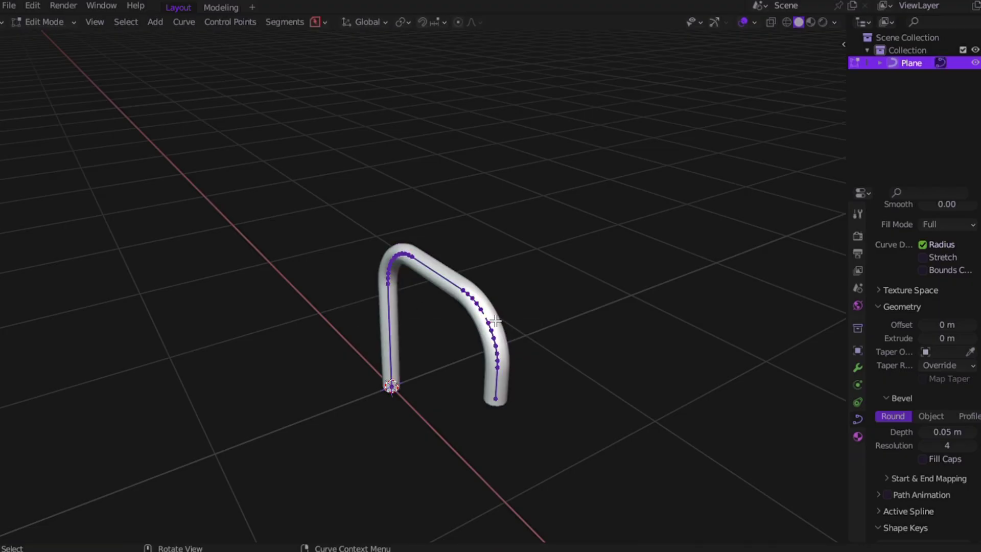
# Step: Try moving a single control point of the far bend along Y without proportional editing, and undo the move
pyautogui.press('g')
pyautogui.press('y')
pyautogui.click(448, 354)
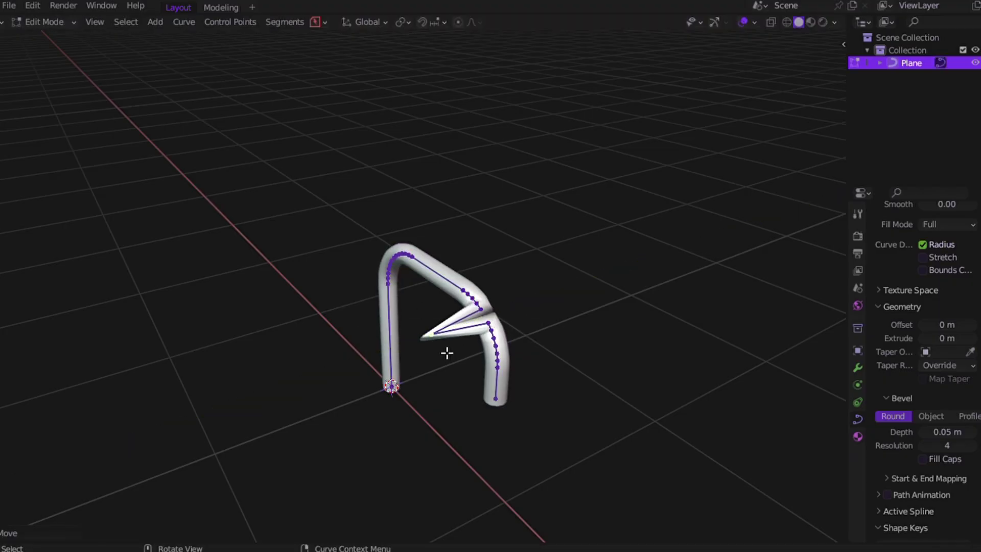
pyautogui.moveTo(448, 353); pyautogui.dragTo(423, 269, button='middle')
pyautogui.hotkey('ctrl', 'z')
# Step: Try moving a group of control points on the far bend along Y without proportional editing, and undo the move
pyautogui.moveTo(417, 263); pyautogui.dragTo(498, 335)
pyautogui.press('g')
pyautogui.press('y')
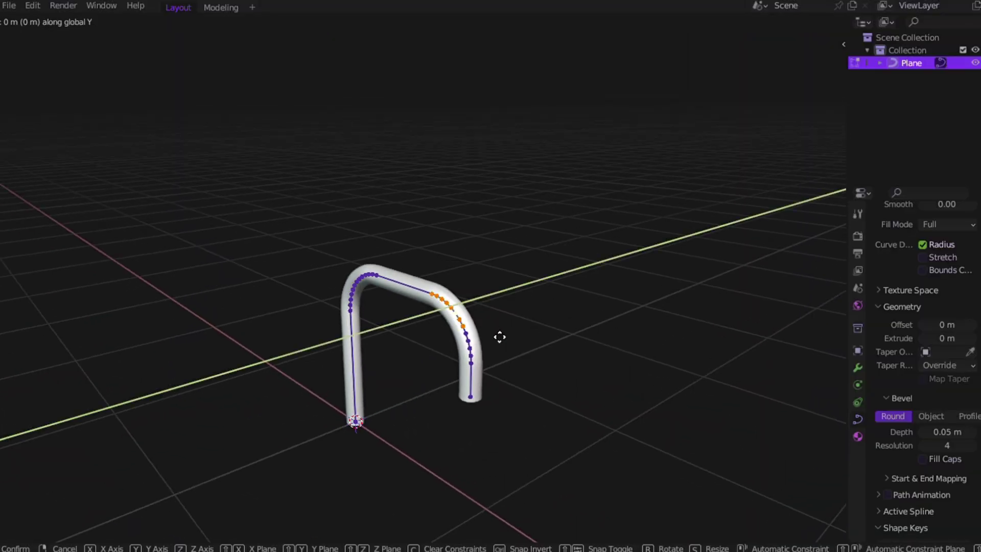
pyautogui.click(464, 362)
pyautogui.moveTo(464, 362); pyautogui.dragTo(463, 362, button='middle')
pyautogui.hotkey('ctrl', 'z')
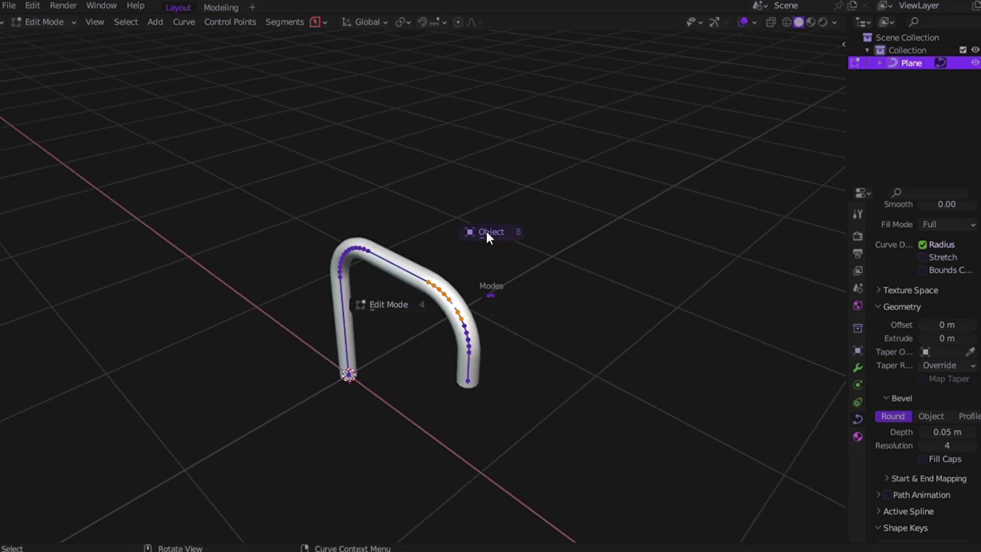
pyautogui.press('Escape')
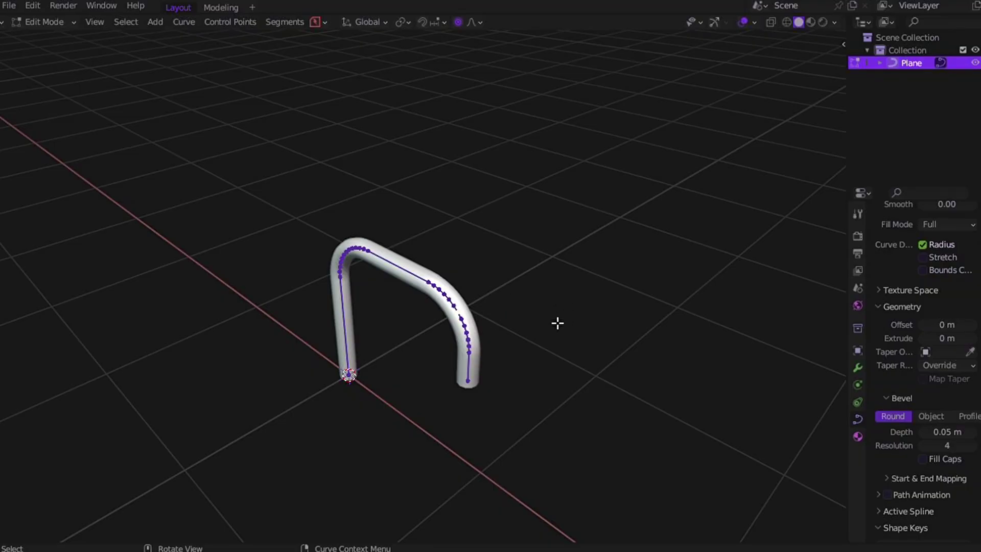
# Step: Shift the selected control point of the far bend along negative Y with smooth proportional editing at a size of 0.4018 m
pyautogui.press('g')
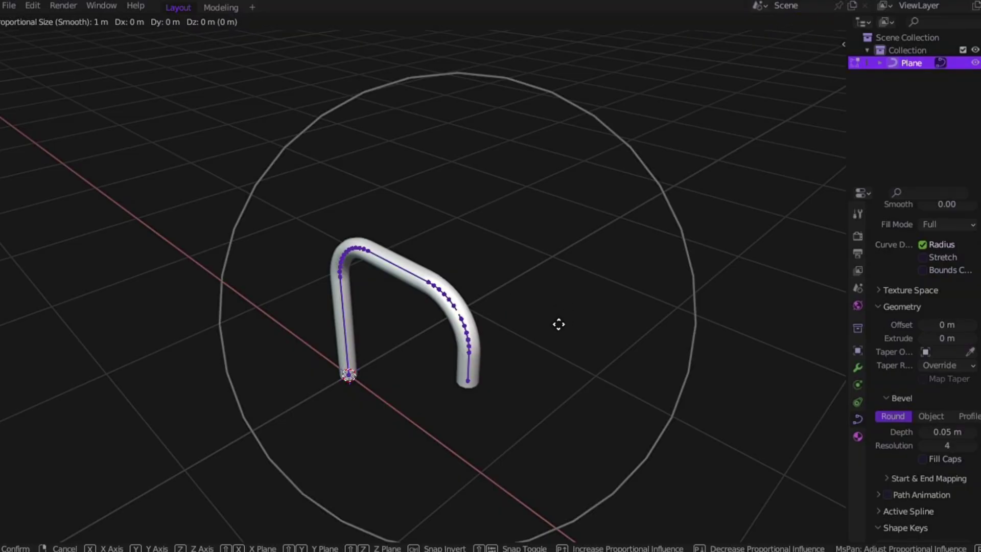
pyautogui.scroll(9, 558, 324)
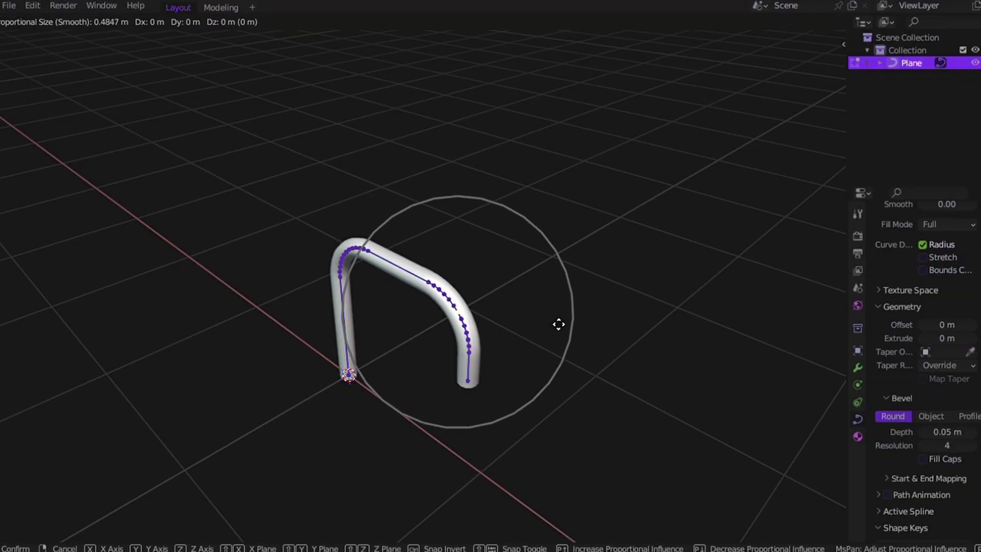
pyautogui.scroll(-10, 559, 324)
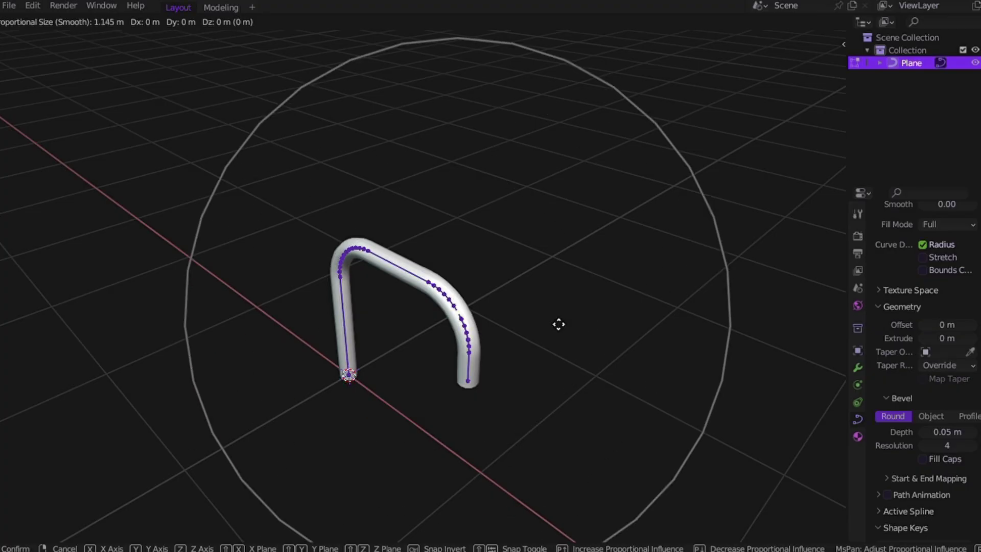
pyautogui.scroll(11, 559, 324)
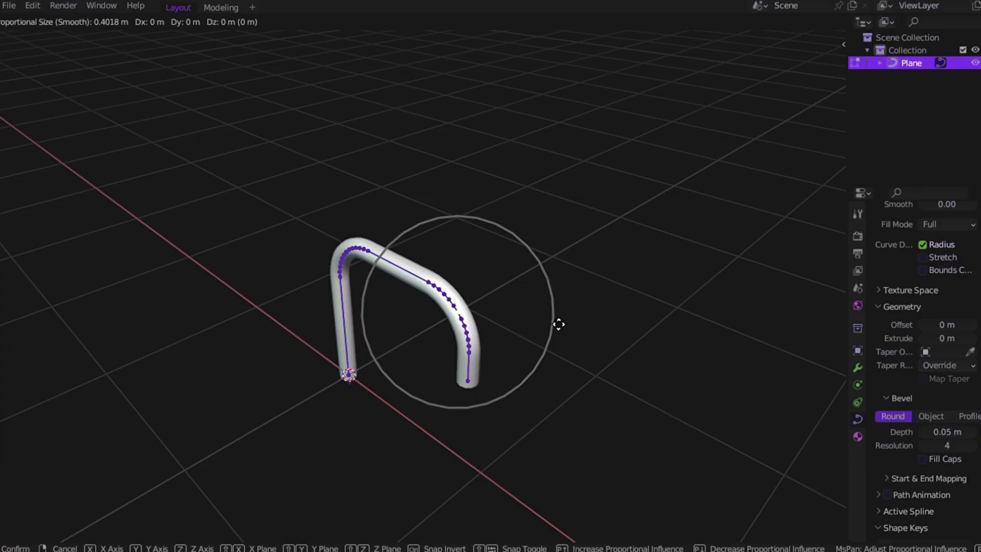
pyautogui.press('x')
pyautogui.press('y')
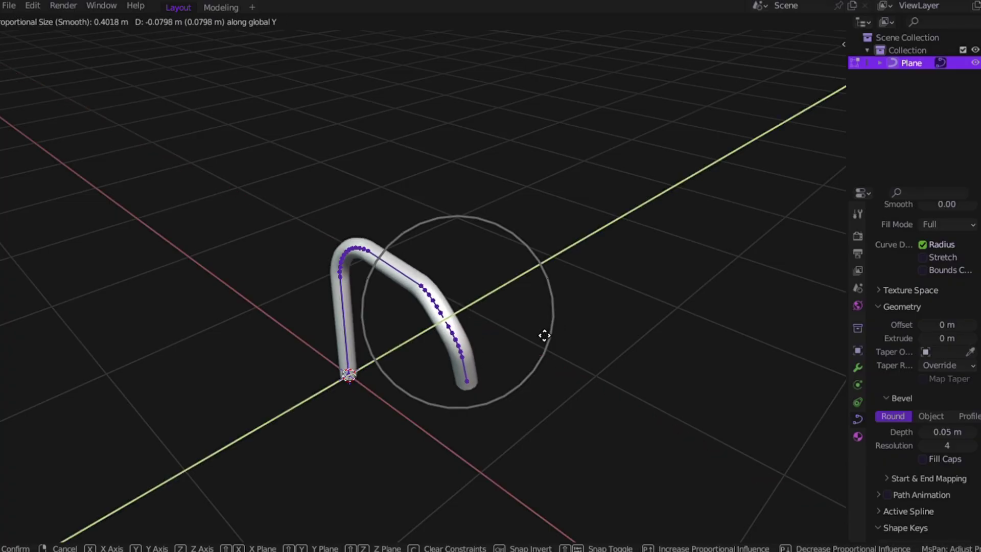
pyautogui.click(527, 347)
# Step: Move a control point on the near bend along Y and Z with smooth proportional editing
pyautogui.moveTo(528, 347); pyautogui.dragTo(399, 319, button='middle')
pyautogui.press('g')
pyautogui.press('y')
pyautogui.click(270, 339)
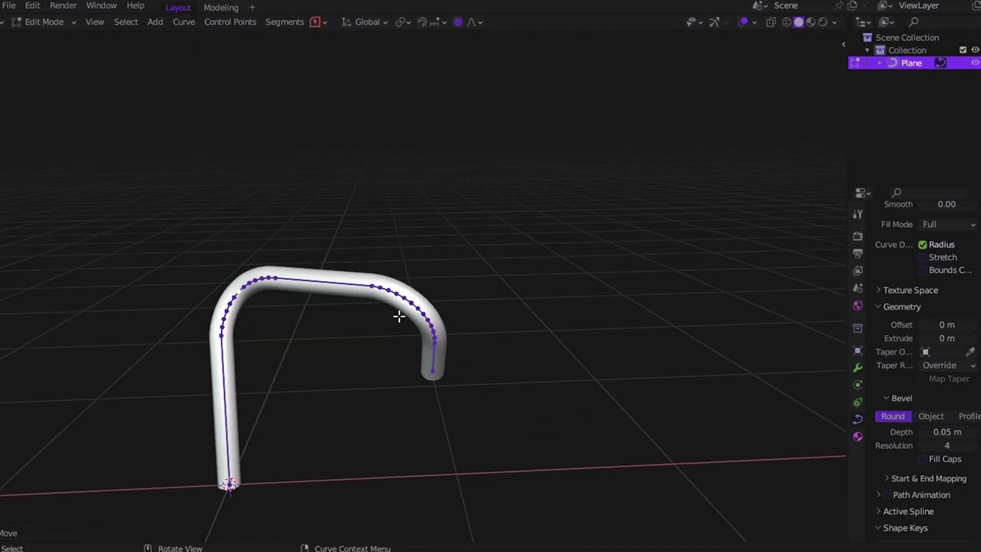
pyautogui.press('g')
pyautogui.press('z')
pyautogui.click(390, 321)
# Step: Shift the near leg's bottom end point along positive Y with proportional editing at a size of 0.4018 m
pyautogui.press('g')
pyautogui.press('y')
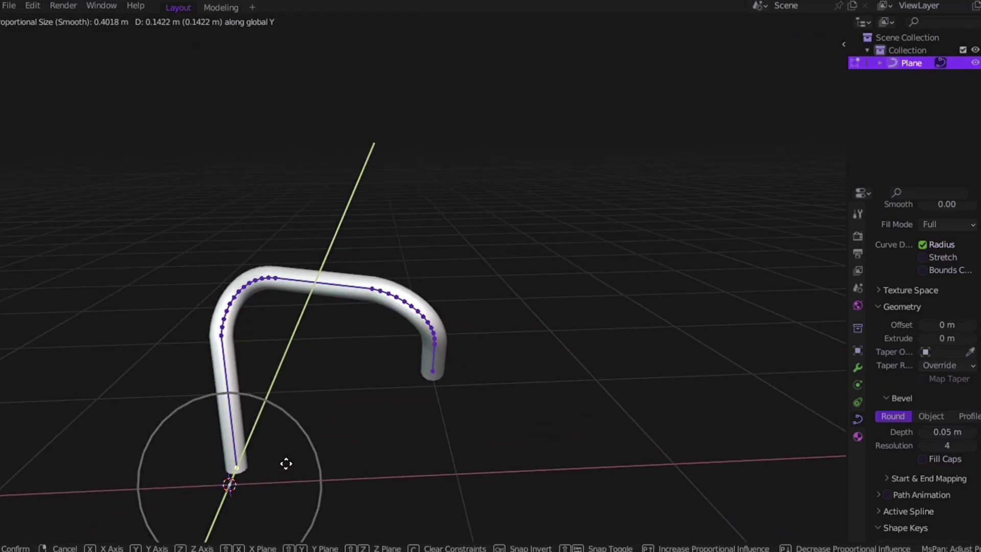
pyautogui.click(266, 470)
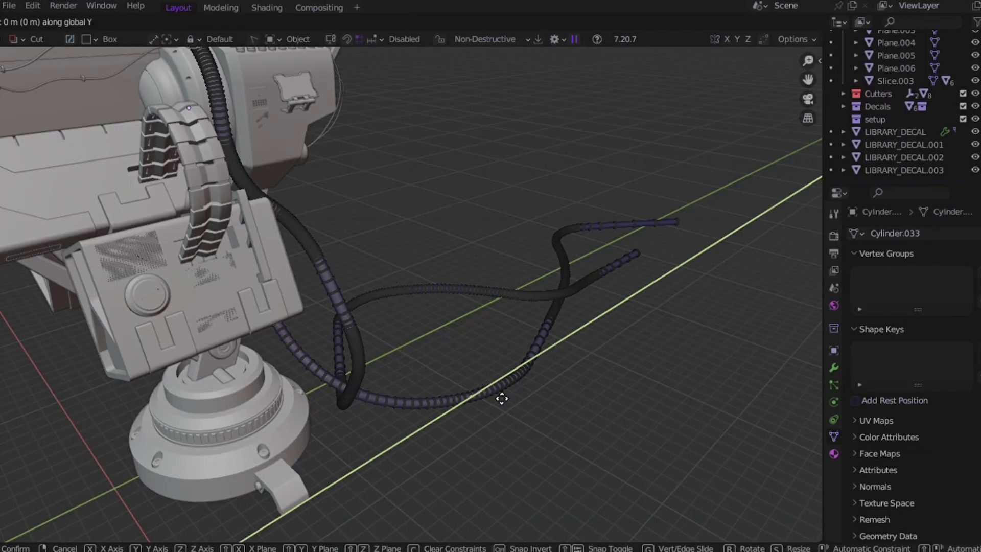
# Step: Move the robot model's selected cable section about -3.02 m along X with smooth proportional editing at a size of 5.353 m
pyautogui.click(501, 398)
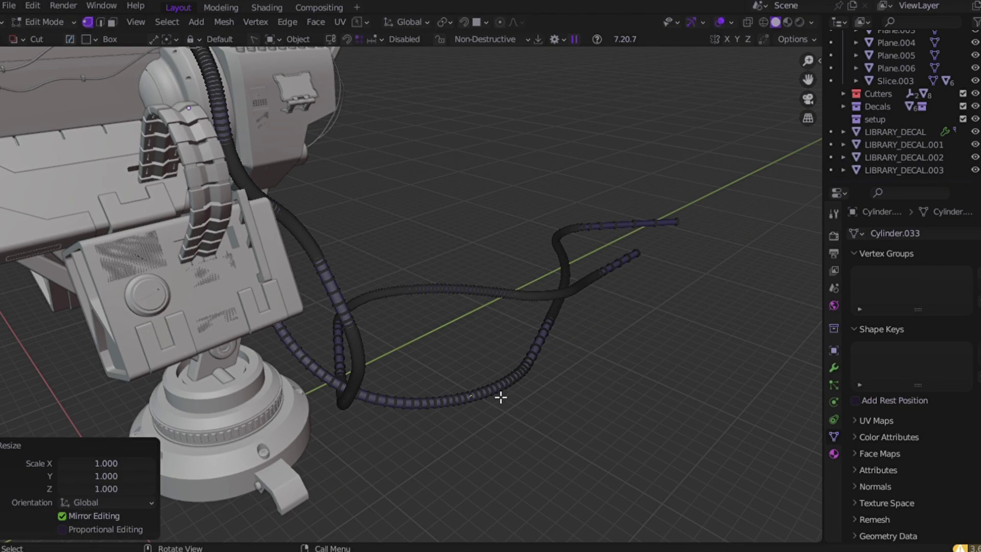
pyautogui.press('g')
pyautogui.press('y')
pyautogui.rightClick(500, 397)
pyautogui.press('g')
pyautogui.press('y')
pyautogui.scroll(-8, 501, 397)
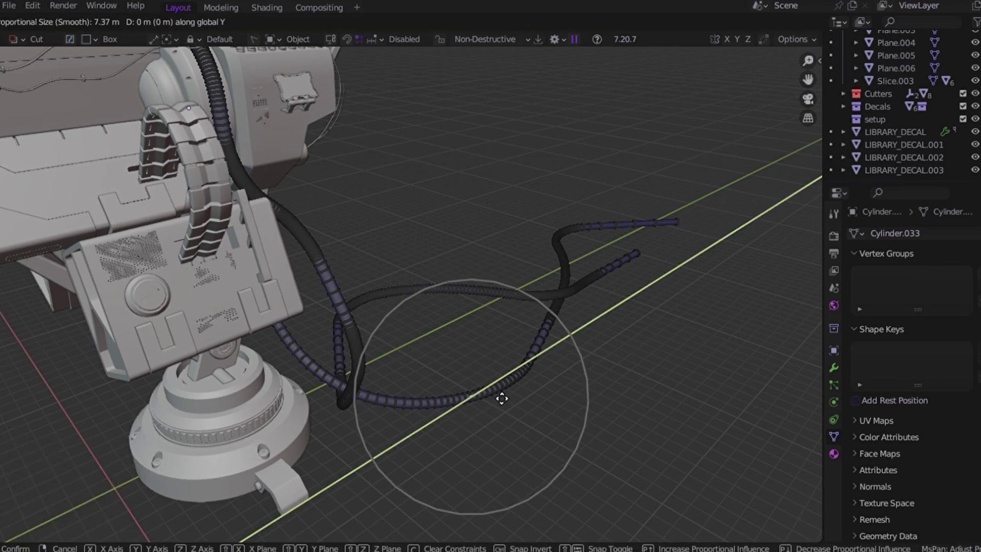
pyautogui.scroll(3, 501, 397)
pyautogui.press('x')
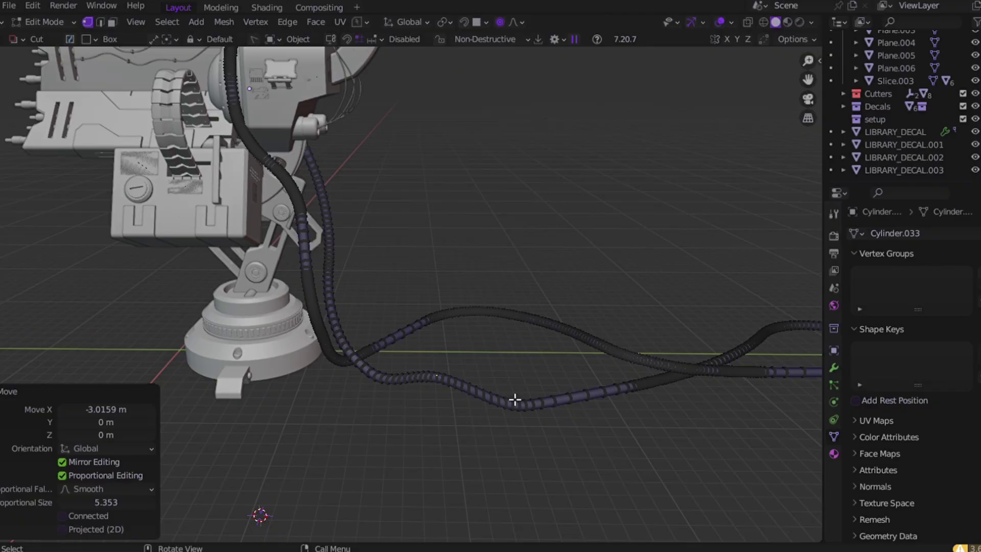
# Step: Shift the cable about 1.86 m along Z and about 1.71 m along Y with smooth proportional editing
pyautogui.press('g')
pyautogui.press('z')
pyautogui.click(565, 351)
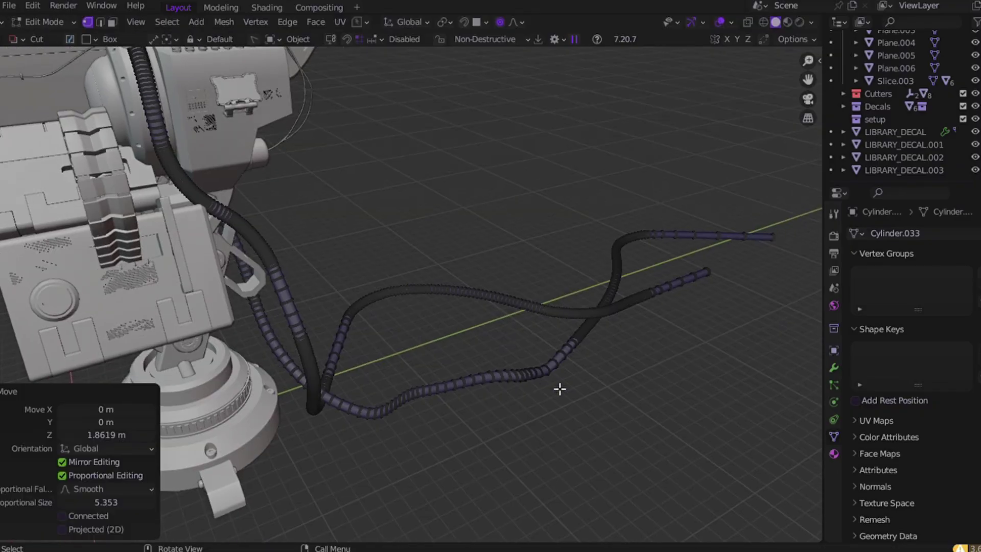
pyautogui.scroll(3, 296, 339)
pyautogui.press('g')
pyautogui.press('y')
pyautogui.click(344, 339)
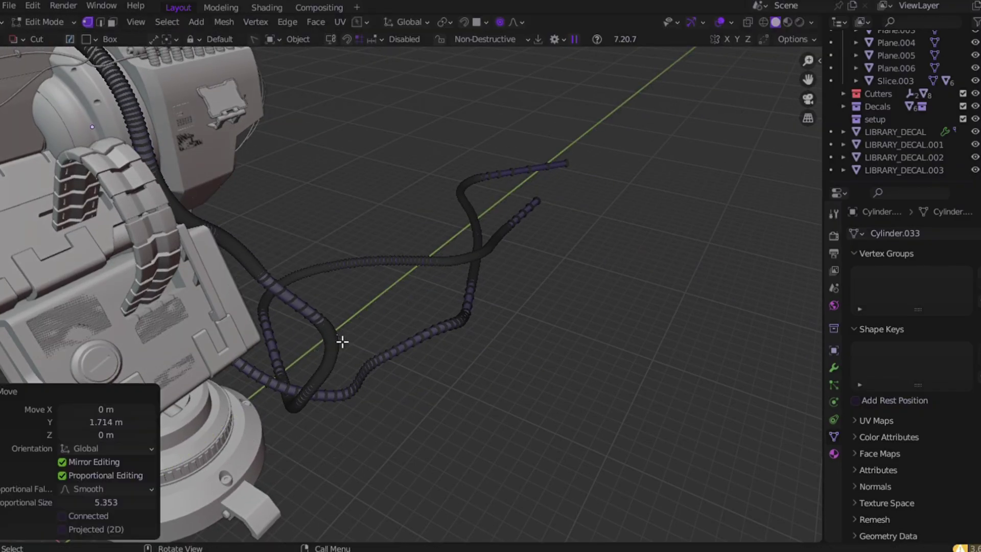
# Step: Raise the selected cable section about 2.08 m along Z with smooth proportional editing, and return to Object Mode
pyautogui.moveTo(343, 339); pyautogui.dragTo(389, 350, button='middle')
pyautogui.press('g')
pyautogui.press('z')
pyautogui.click(412, 365)
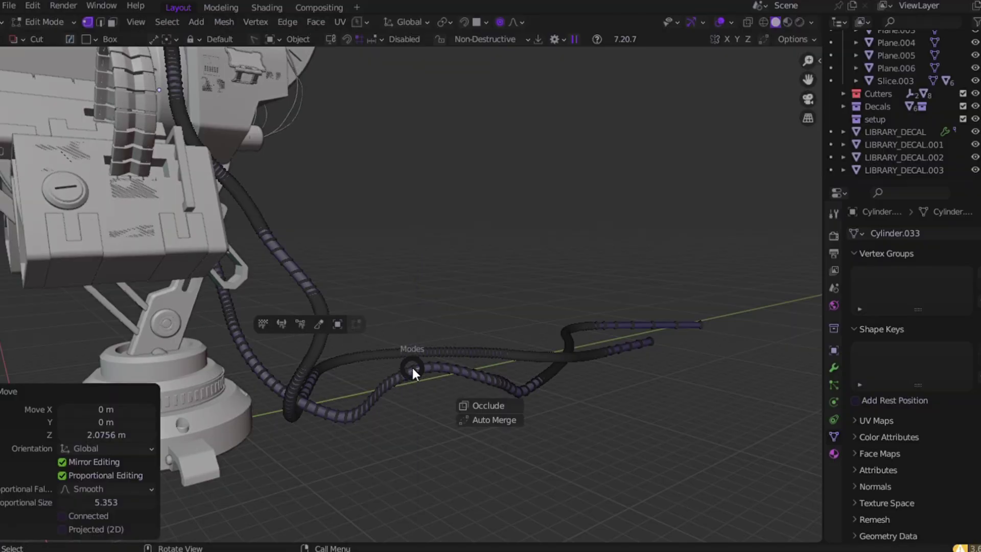
pyautogui.press('Tab')
pyautogui.click(410, 289)
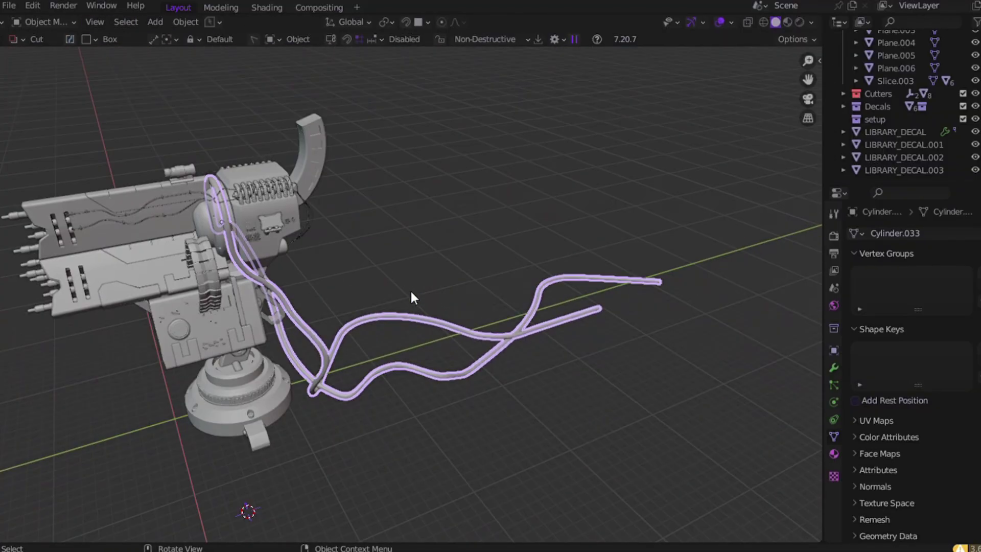
pyautogui.click(437, 387)
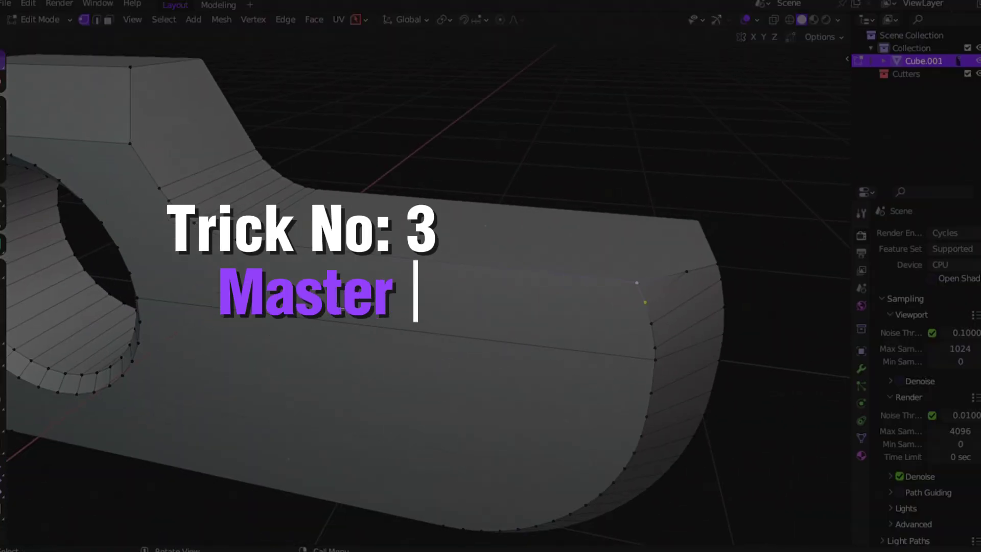
# Step: Enter Edit Mode on the Cube.001 block with vertex selection
pyautogui.moveTo(659, 303); pyautogui.dragTo(452, 268)
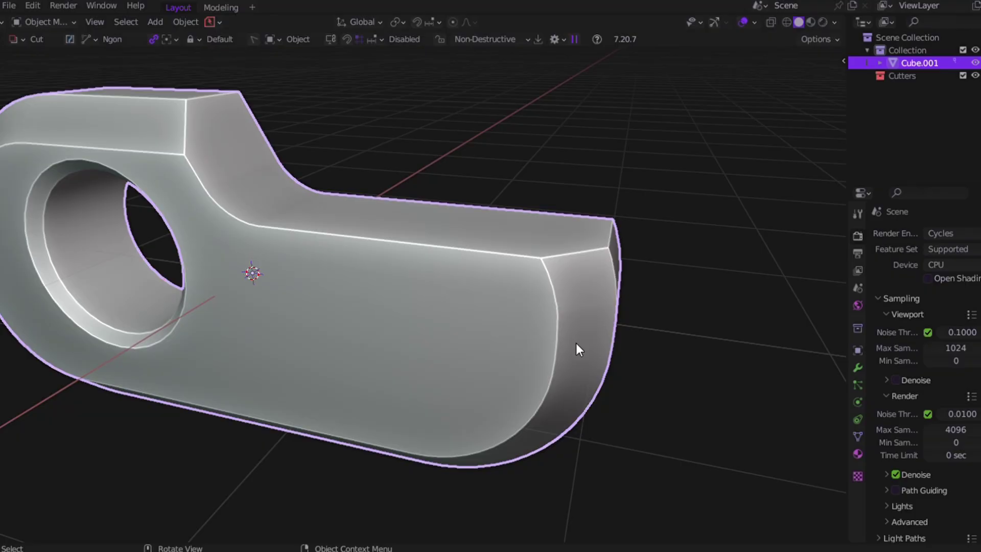
pyautogui.press('Tab')
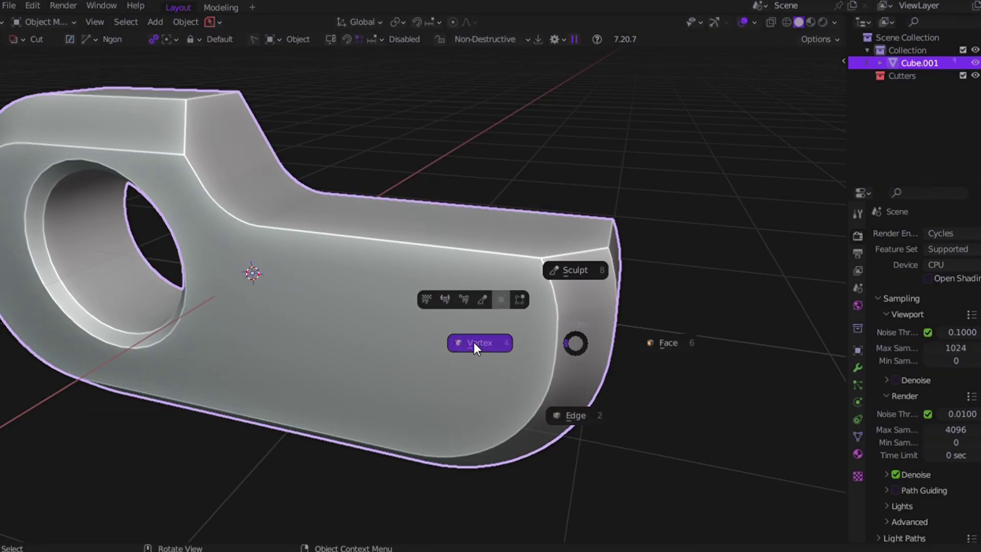
pyautogui.click(474, 343)
# Step: Inspect the vertices around the block's rounded end and bring up the vertex Merge options
pyautogui.scroll(5, 478, 346)
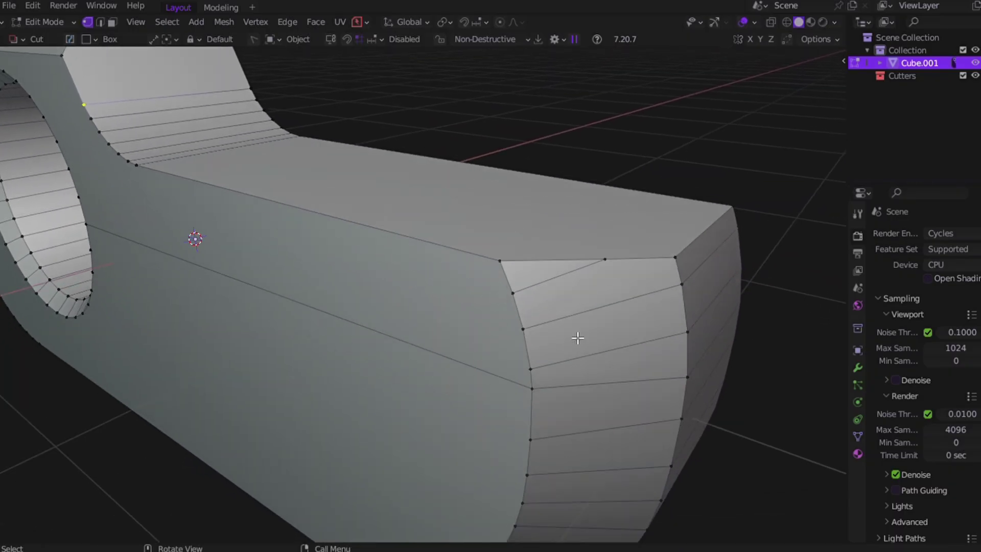
pyautogui.moveTo(552, 350); pyautogui.dragTo(578, 340, button='middle')
pyautogui.keyDown('shift'); pyautogui.moveTo(577, 203); pyautogui.dragTo(569, 257, button='middle'); pyautogui.keyUp('shift')
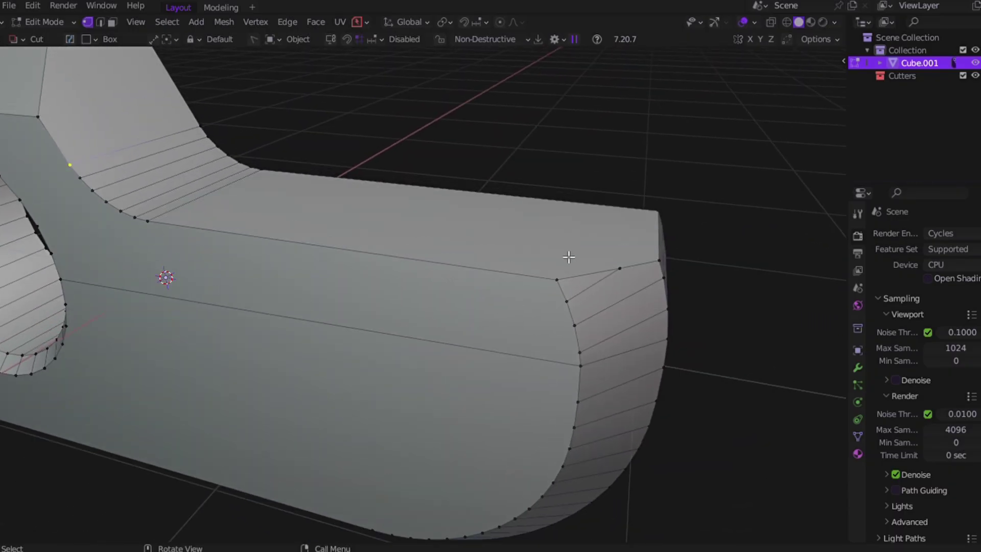
pyautogui.press('m')
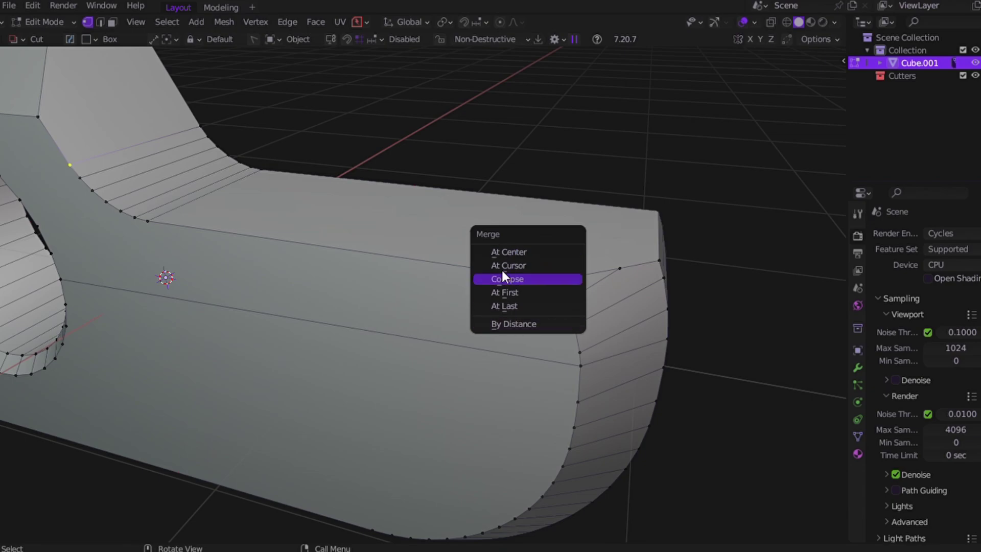
pyautogui.click(510, 257)
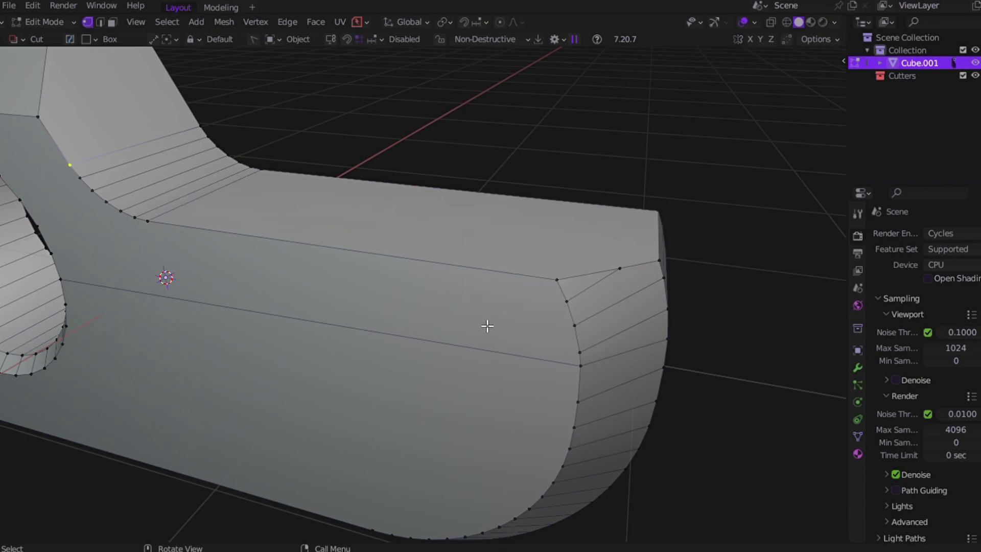
# Step: Select the upper corner vertex of the block's rounded end together with the adjacent vertex just below it
pyautogui.moveTo(488, 326); pyautogui.dragTo(438, 319, button='middle')
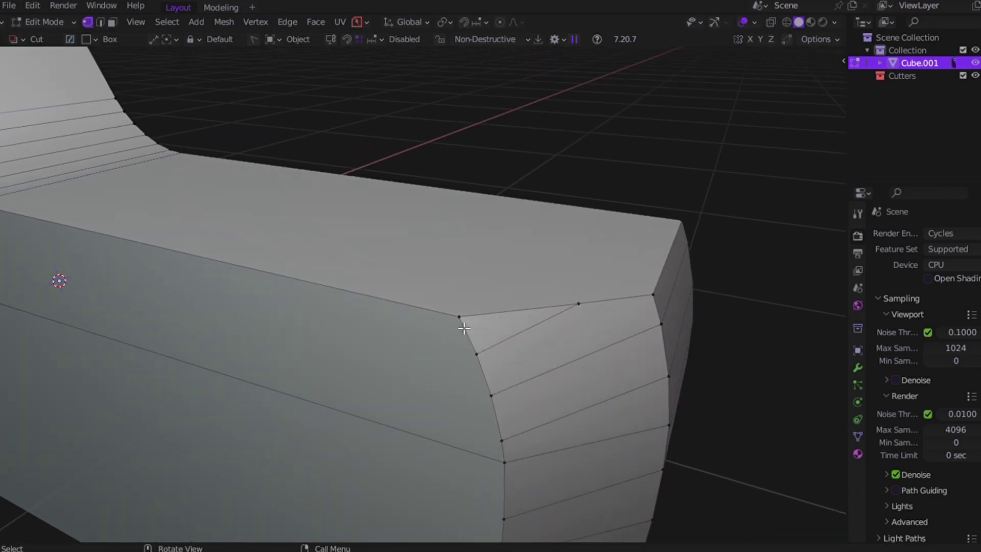
pyautogui.keyDown('shift'); pyautogui.click(496, 356); pyautogui.keyUp('shift')
pyautogui.moveTo(496, 356); pyautogui.dragTo(496, 356, button='middle')
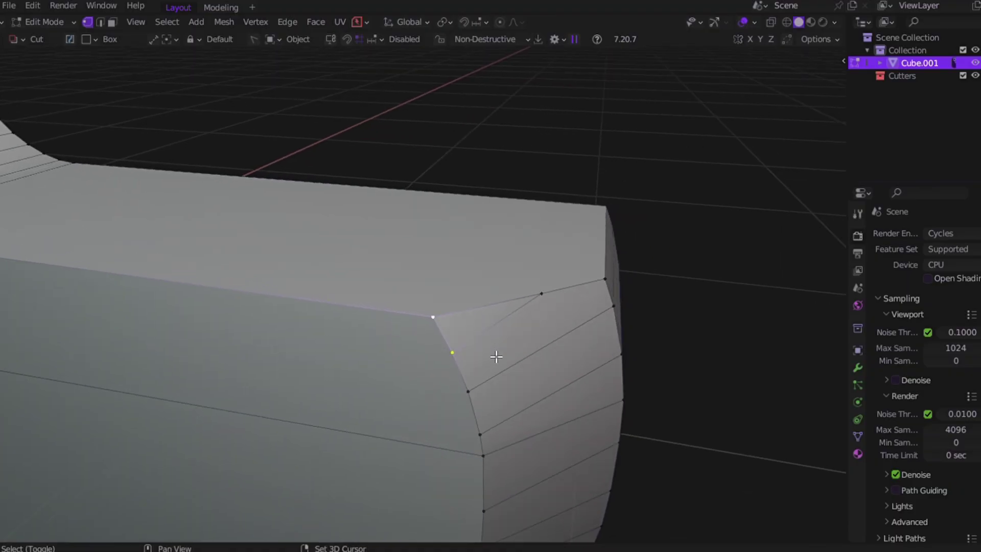
pyautogui.moveTo(442, 325); pyautogui.dragTo(454, 360, button='middle')
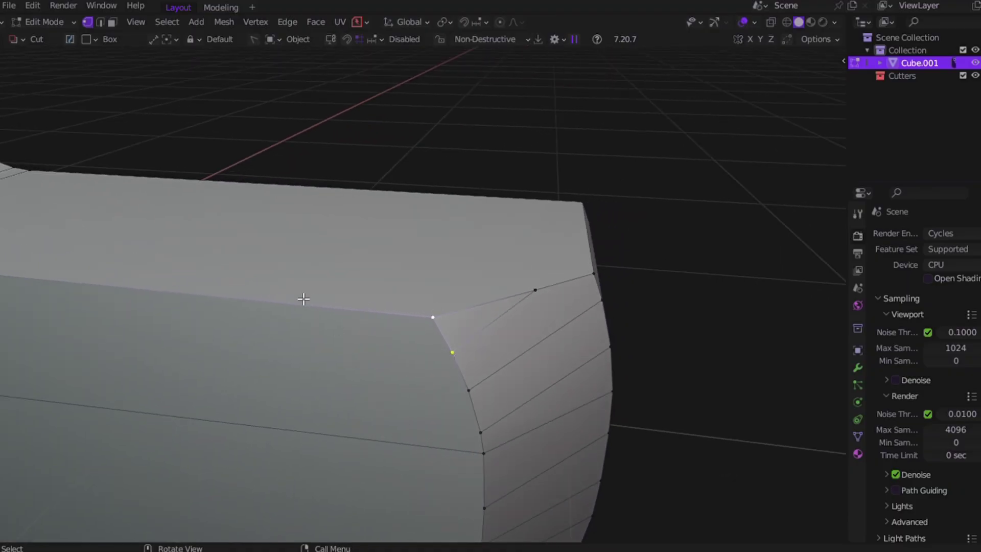
# Step: Draw and undo an annotation arrow at the two selected corner vertices, and try merging them with At Center
pyautogui.press('t')
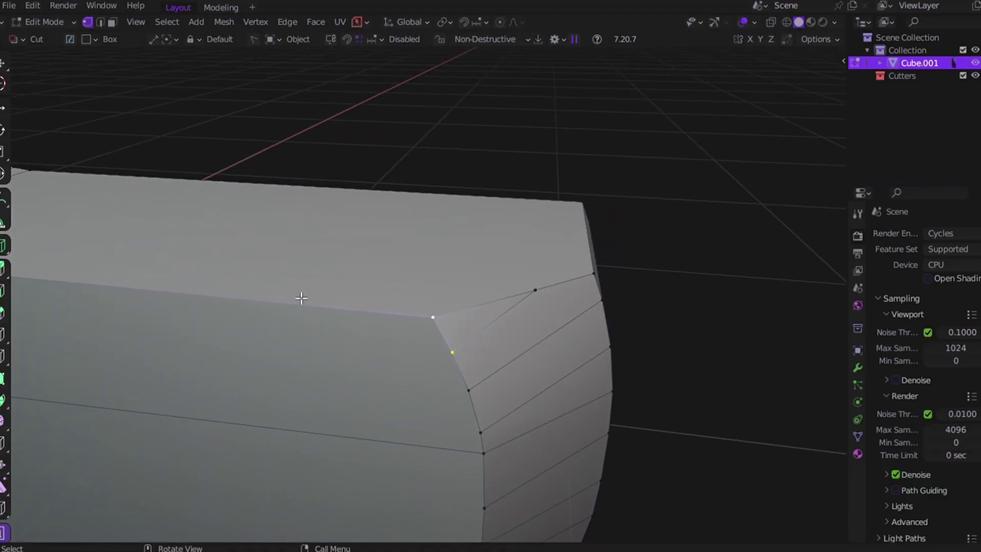
pyautogui.click(3, 200)
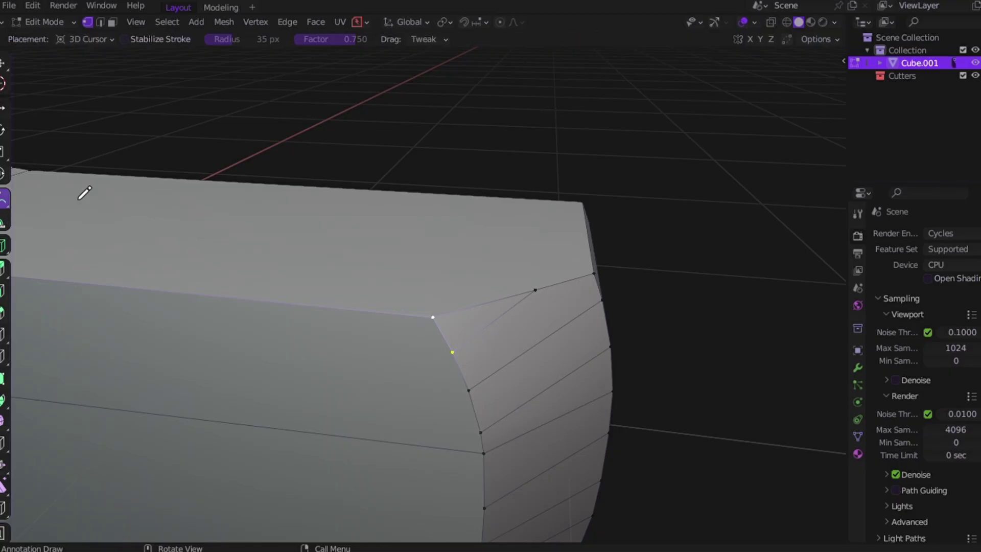
pyautogui.click(366, 358)
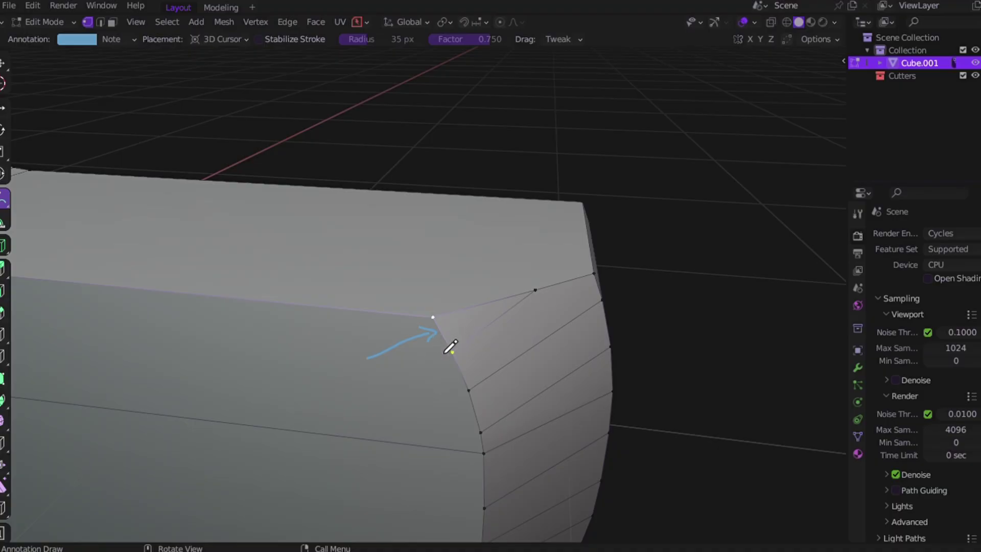
pyautogui.hotkey('ctrl', 'z')
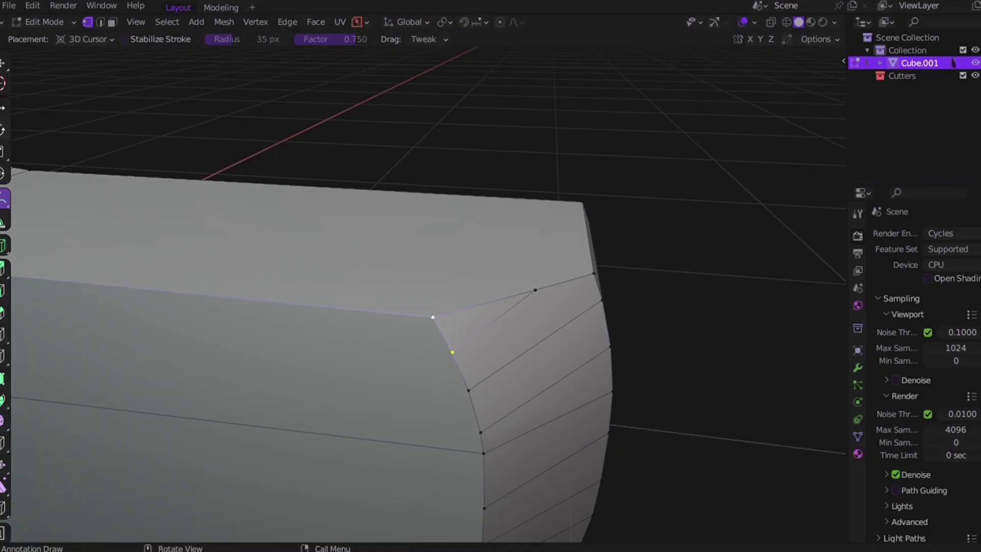
pyautogui.click(3, 63)
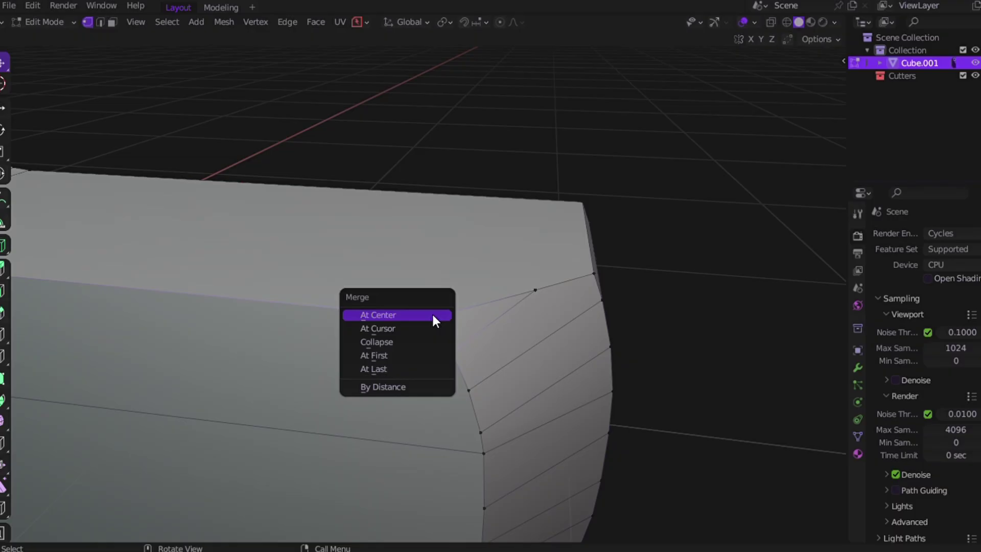
pyautogui.click(433, 315)
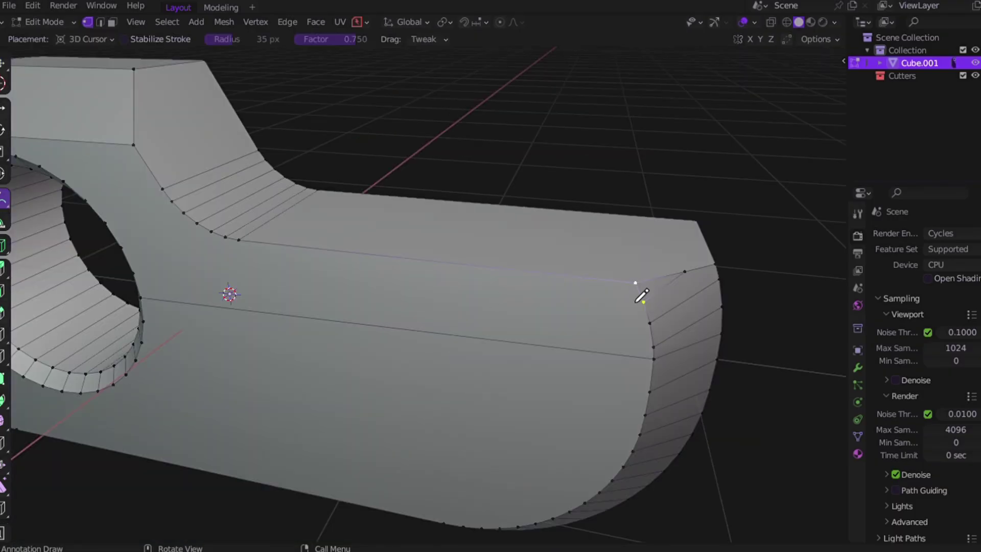
# Step: Sketch an annotation arrow from the selected corner vertices to the 3D cursor, undo it and switch to the Move tool
pyautogui.moveTo(642, 294); pyautogui.dragTo(276, 288)
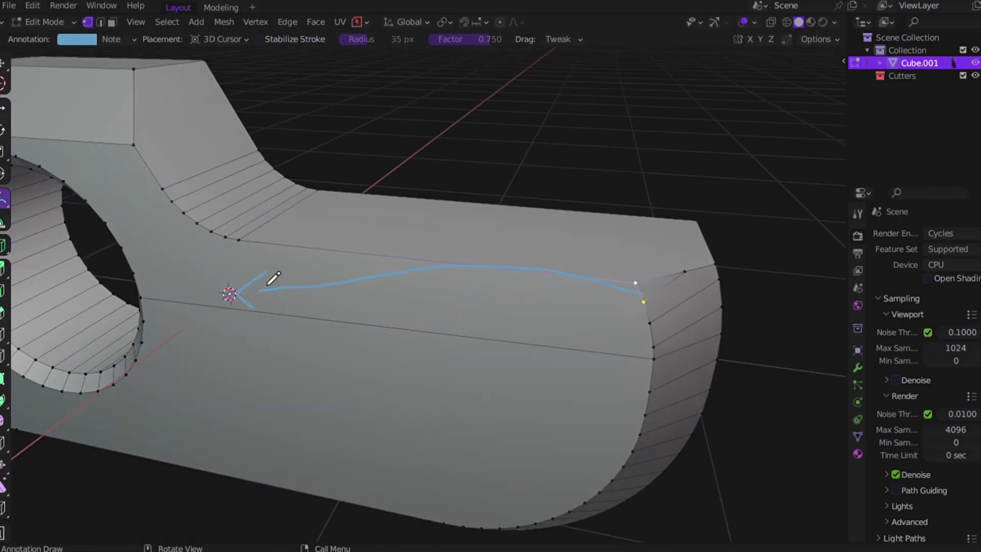
pyautogui.hotkey('ctrl', 'z')
pyautogui.click(4, 65)
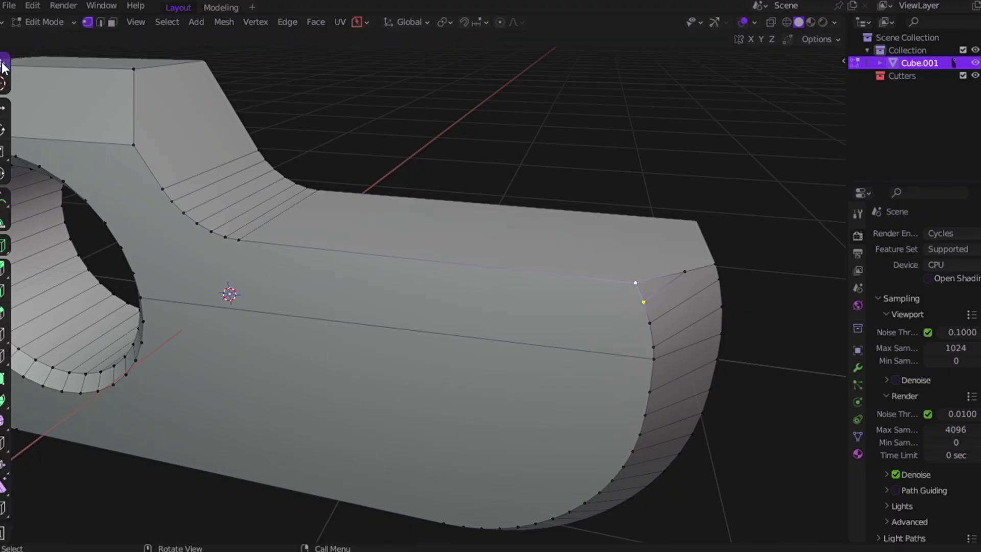
# Step: Try merging the two selected corner vertices with At Cursor, and undo the merge
pyautogui.press('m')
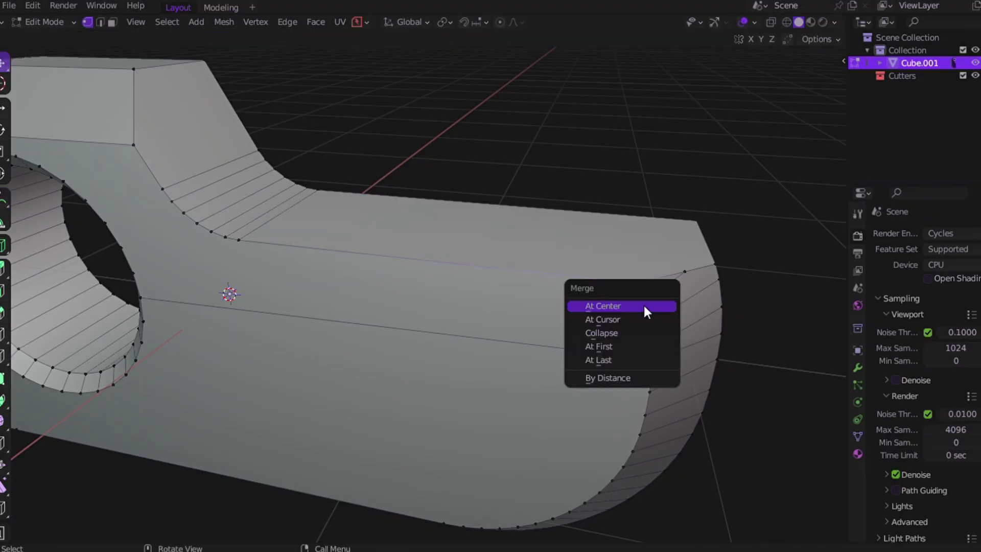
pyautogui.click(605, 318)
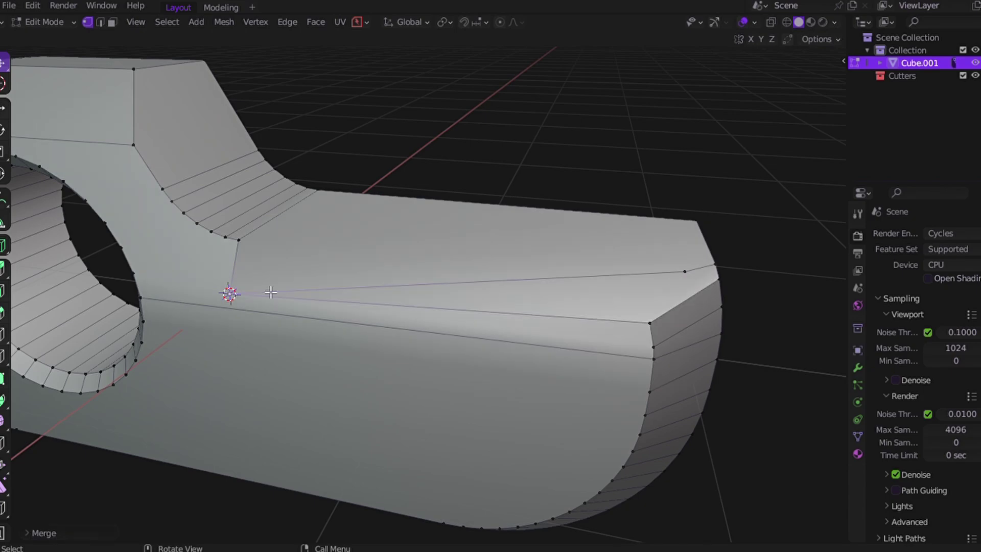
pyautogui.moveTo(269, 289); pyautogui.dragTo(376, 276, button='middle')
pyautogui.scroll(3, 325, 329)
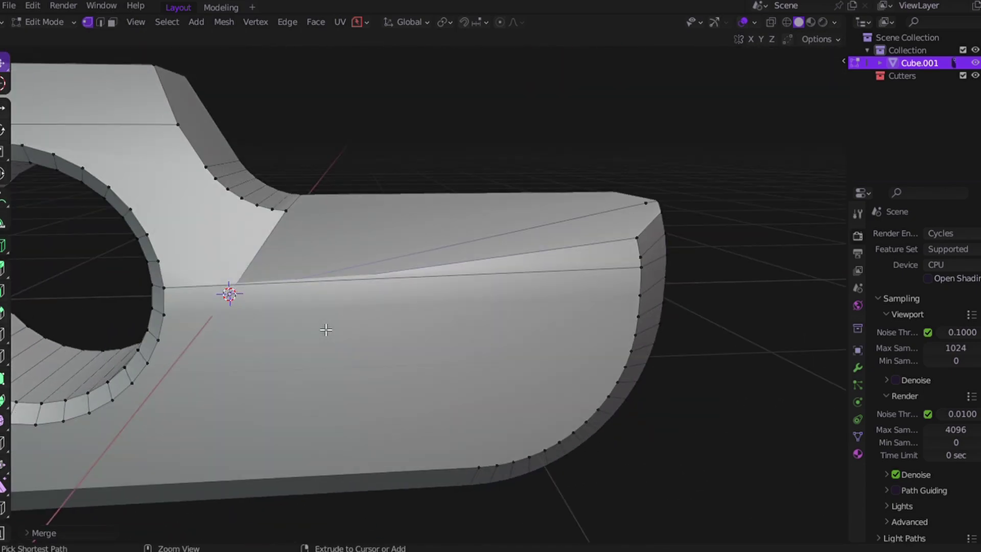
pyautogui.hotkey('ctrl', 'z')
# Step: Place the 3D cursor between the two selected corner vertices, try merging them there with At Cursor, and undo the merge
pyautogui.scroll(2, 565, 333)
pyautogui.keyDown('shift'); pyautogui.moveTo(565, 332); pyautogui.dragTo(427, 412, button='middle'); pyautogui.keyUp('shift')
pyautogui.scroll(4, 565, 335)
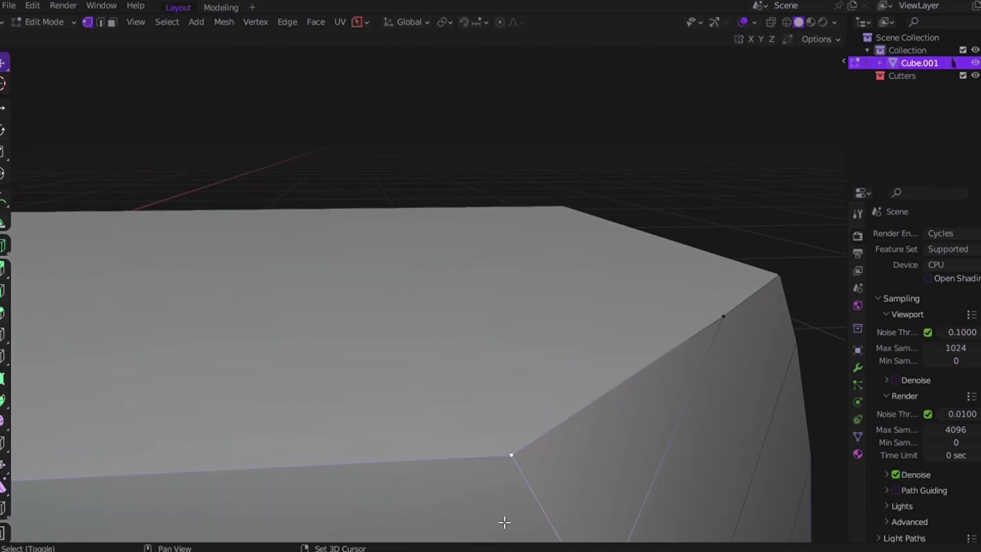
pyautogui.keyDown('shift'); pyautogui.moveTo(556, 477); pyautogui.dragTo(567, 321, button='middle'); pyautogui.keyUp('shift')
pyautogui.press('m')
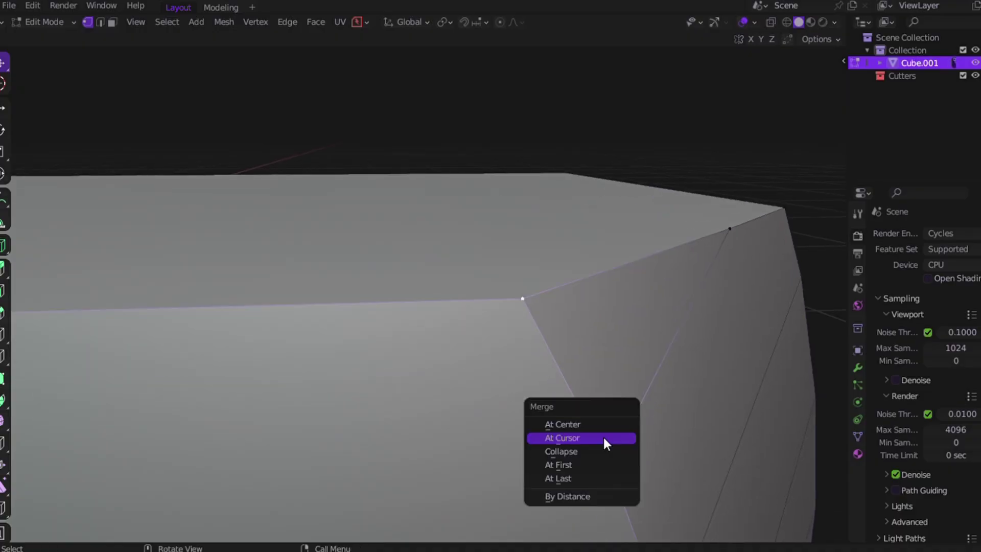
pyautogui.click(607, 438)
pyautogui.scroll(-5, 661, 451)
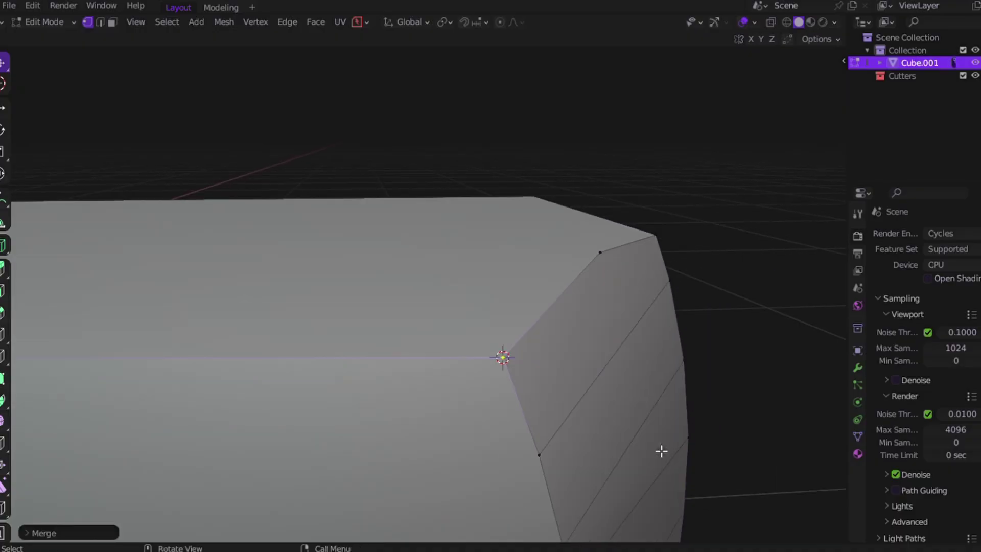
pyautogui.moveTo(661, 452)
pyautogui.keyDown('shift'); pyautogui.mouseDown(button='middle')
pyautogui.moveTo(818, 401)
pyautogui.moveTo(661, 450)
pyautogui.mouseUp(button='middle'); pyautogui.keyUp('shift')
pyautogui.hotkey('ctrl', 'z')
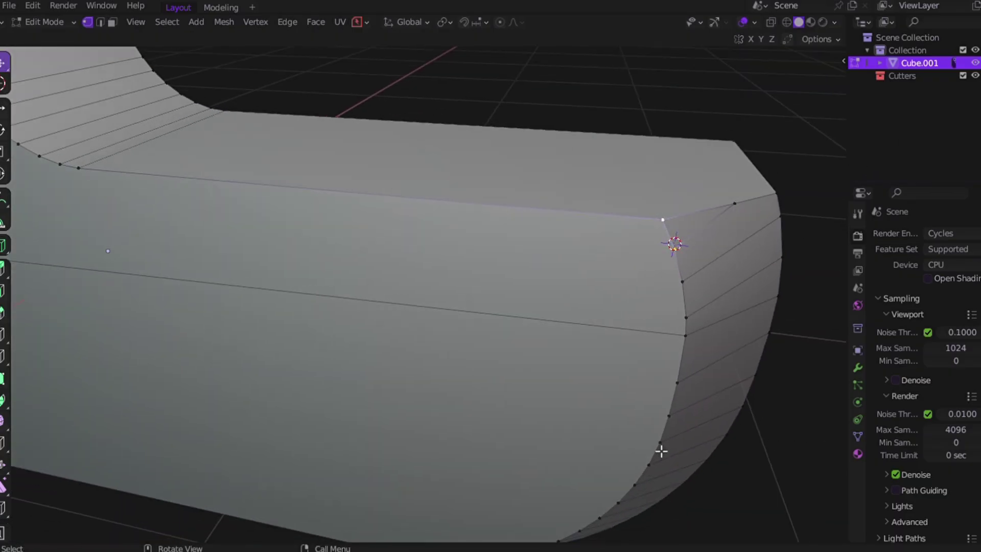
# Step: Return the 3D cursor to the world origin, and draw and undo an annotation arrow at the upper corner vertex
pyautogui.hotkey('shift', 's')
pyautogui.click(534, 461)
pyautogui.moveTo(465, 231); pyautogui.dragTo(450, 287)
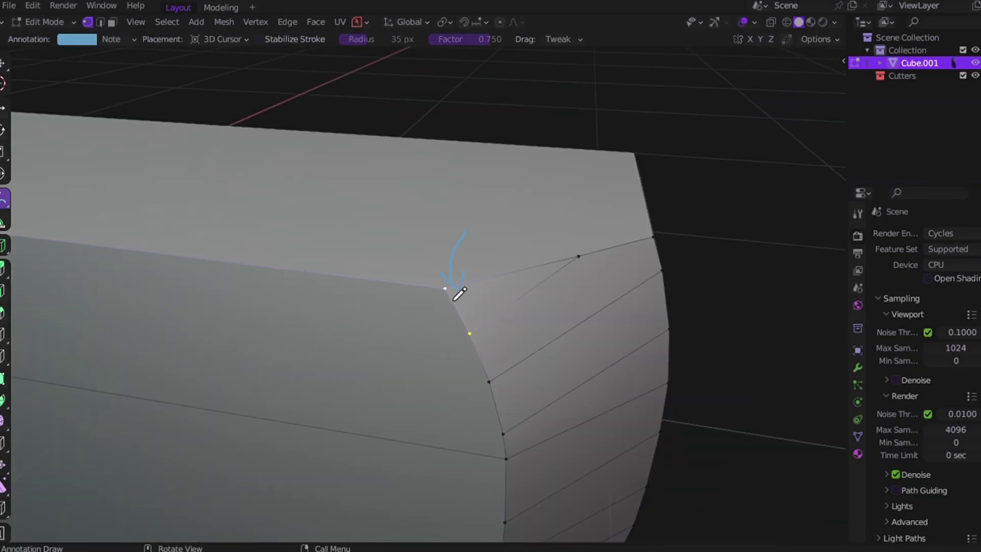
pyautogui.hotkey('ctrl', 'z')
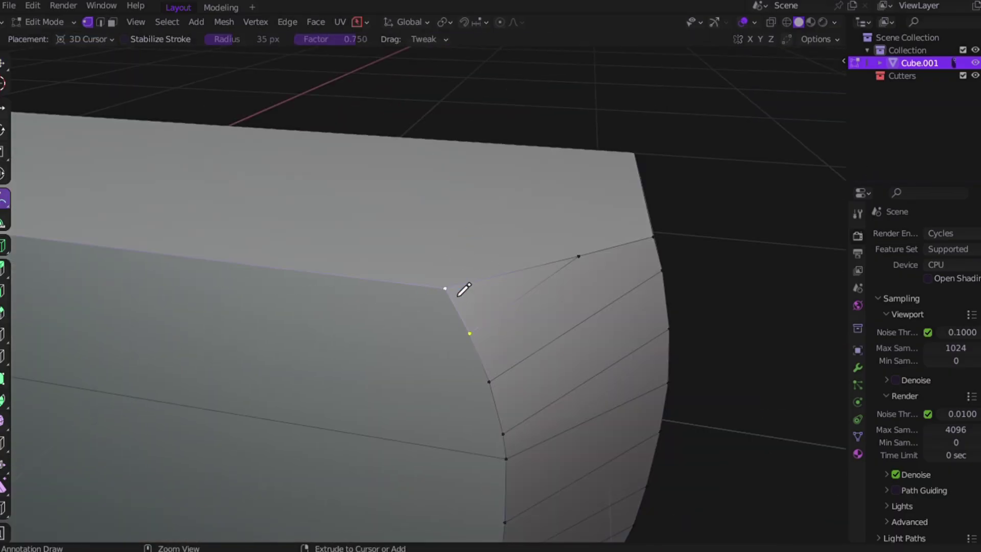
# Step: Try merging the two selected corner vertices with At First, and undo the merge
pyautogui.press('m')
pyautogui.click(422, 321)
pyautogui.hotkey('ctrl', 'z')
pyautogui.press('m')
pyautogui.press('Escape')
# Step: Mark the lower selected vertex with an annotation arrow, try merging the pair with At Last, and undo both
pyautogui.moveTo(422, 289); pyautogui.dragTo(448, 339)
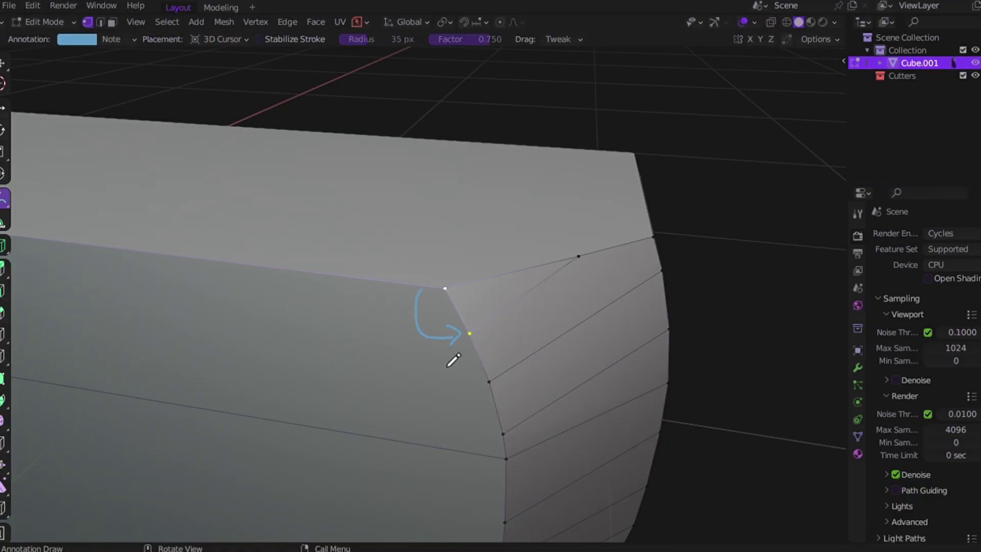
pyautogui.click(2, 65)
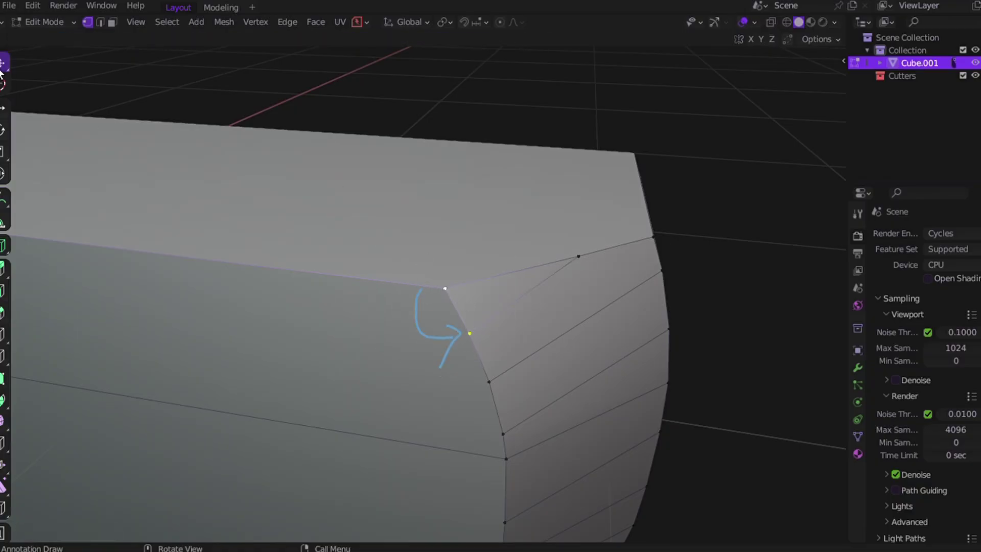
pyautogui.keyDown('shift'); pyautogui.click(470, 333); pyautogui.keyUp('shift')
pyautogui.press('m')
pyautogui.click(463, 335)
pyautogui.moveTo(464, 351)
pyautogui.mouseDown(button='middle')
pyautogui.moveTo(473, 342)
pyautogui.moveTo(294, 320)
pyautogui.moveTo(454, 305)
pyautogui.mouseUp(button='middle')
pyautogui.hotkey('ctrl', 'z')
pyautogui.hotkey('ctrl', 'z')
# Step: Merge the two selected vertices at the rounded end's upper corner with Collapse
pyautogui.press('m')
pyautogui.click(399, 283)
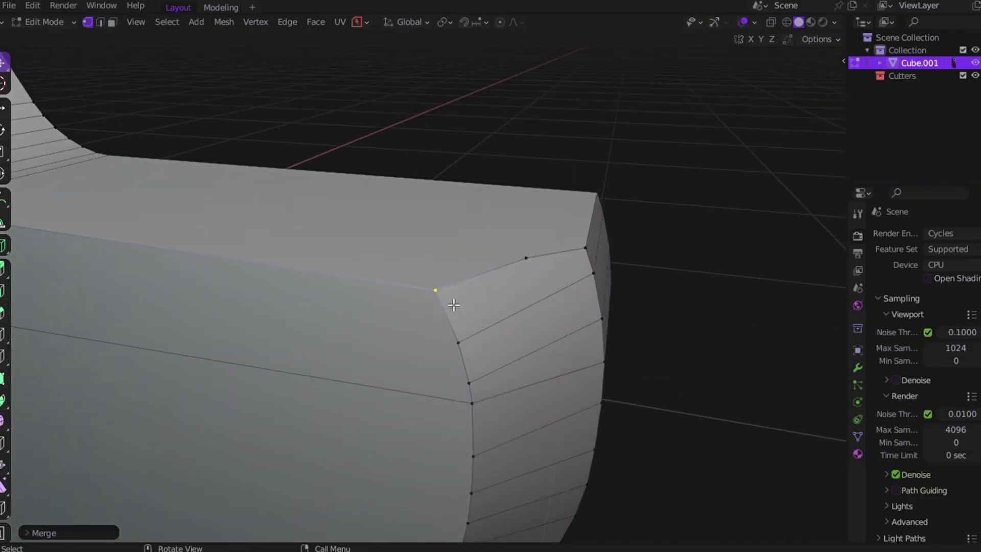
pyautogui.scroll(-8, 516, 326)
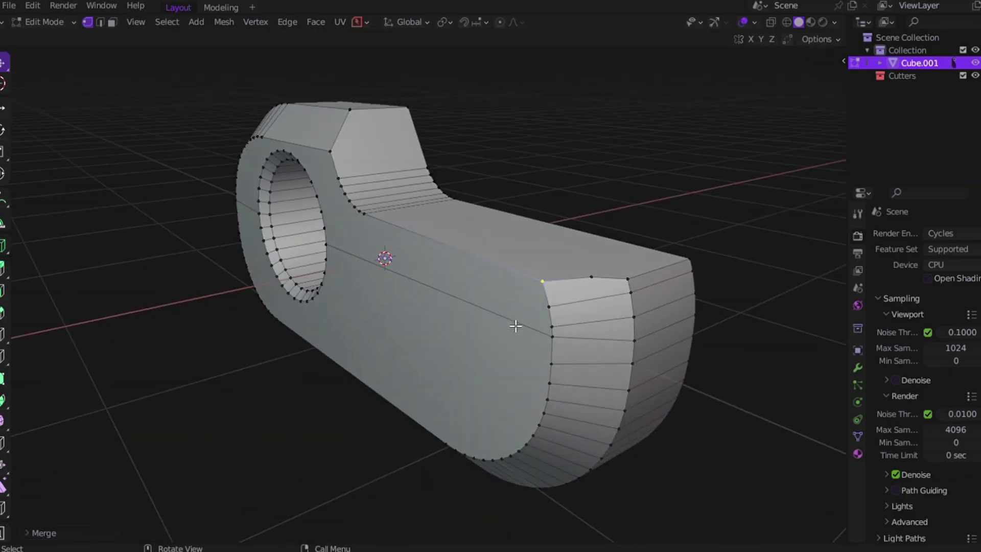
# Step: Merge the two vertices just below the side face's upper corner with At First, selecting the lower one first
pyautogui.moveTo(516, 326); pyautogui.dragTo(447, 352, button='middle')
pyautogui.scroll(2, 447, 352)
pyautogui.click(341, 382)
pyautogui.keyDown('shift'); pyautogui.click(336, 349); pyautogui.keyUp('shift')
pyautogui.press('m')
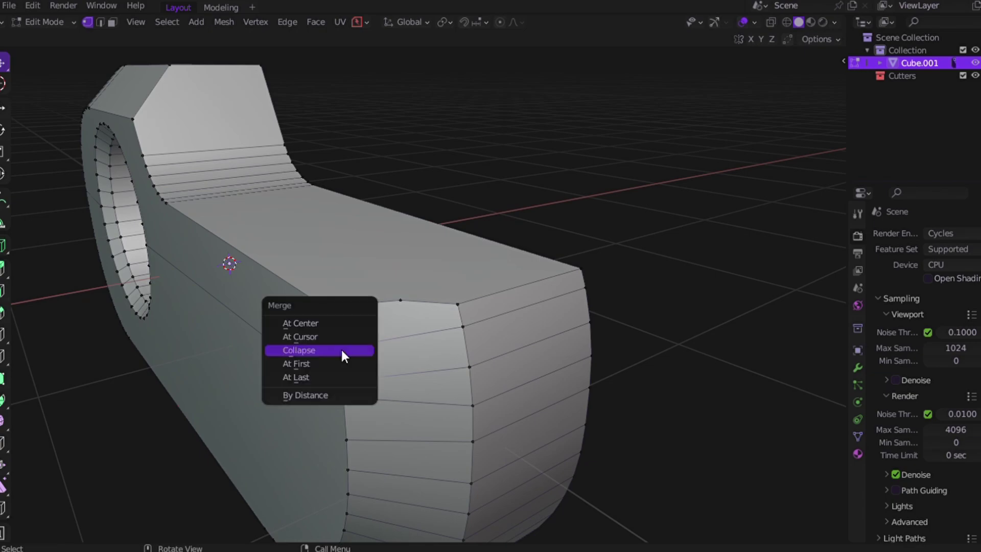
pyautogui.click(312, 365)
# Step: Try merging the two matching vertices on the inner edge of the rounded end with At Last
pyautogui.click(469, 367)
pyautogui.keyDown('shift'); pyautogui.click(463, 326); pyautogui.keyUp('shift')
pyautogui.press('m')
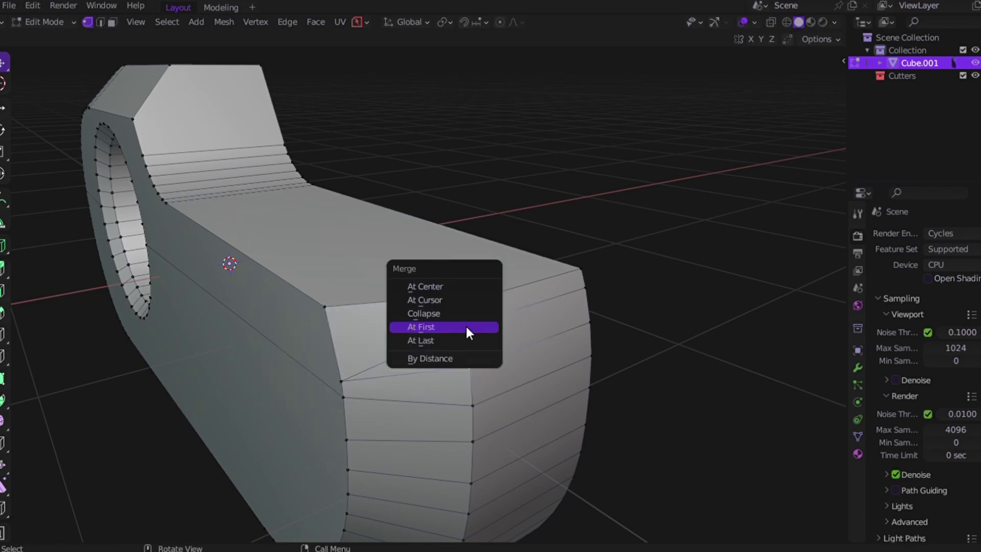
pyautogui.click(466, 340)
pyautogui.scroll(-3, 467, 354)
pyautogui.moveTo(467, 355); pyautogui.dragTo(479, 379, button='middle')
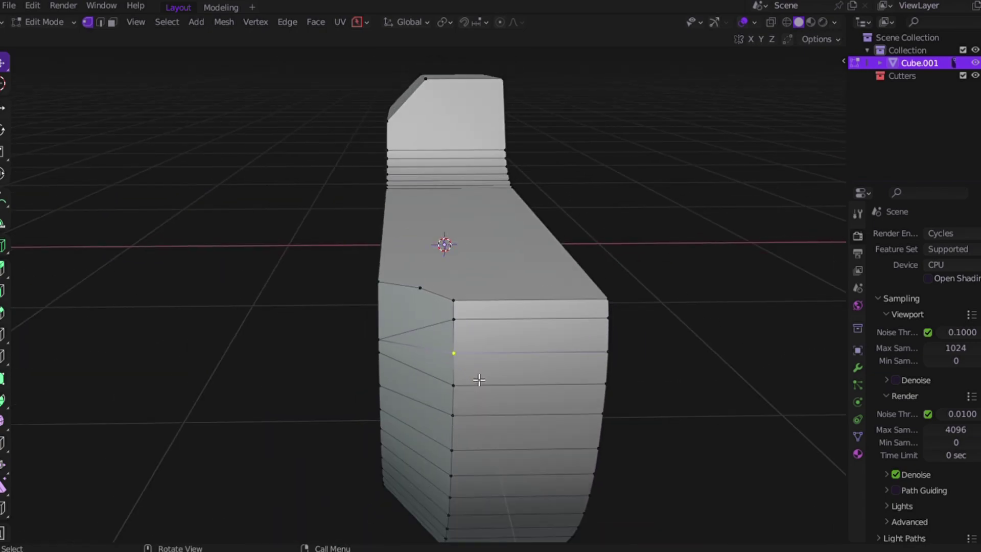
# Step: Enter Edit Mode on the Cube.001 block with face selection
pyautogui.hotkey('ctrl', 'Tab')
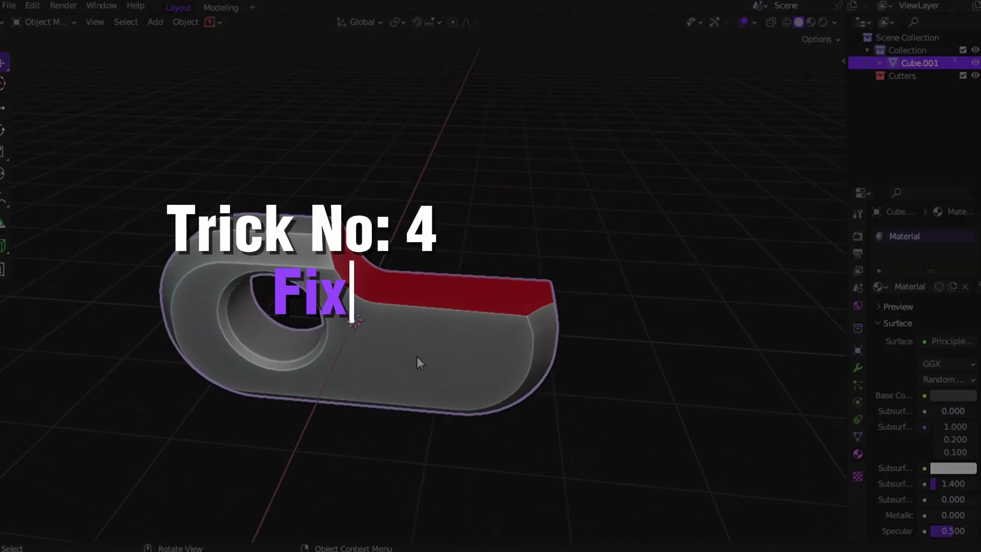
pyautogui.hotkey('ctrl', 'Tab')
pyautogui.click(524, 354)
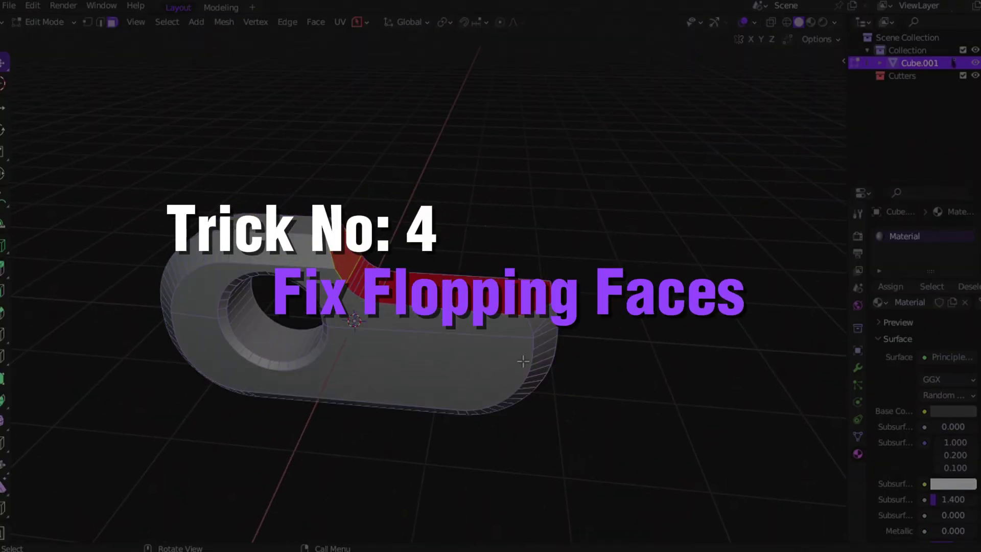
# Step: Try a Bevel on the selected edges outlining the block's dark upper surface in edge selection, and return to Object Mode
pyautogui.hotkey('ctrl', 'Tab')
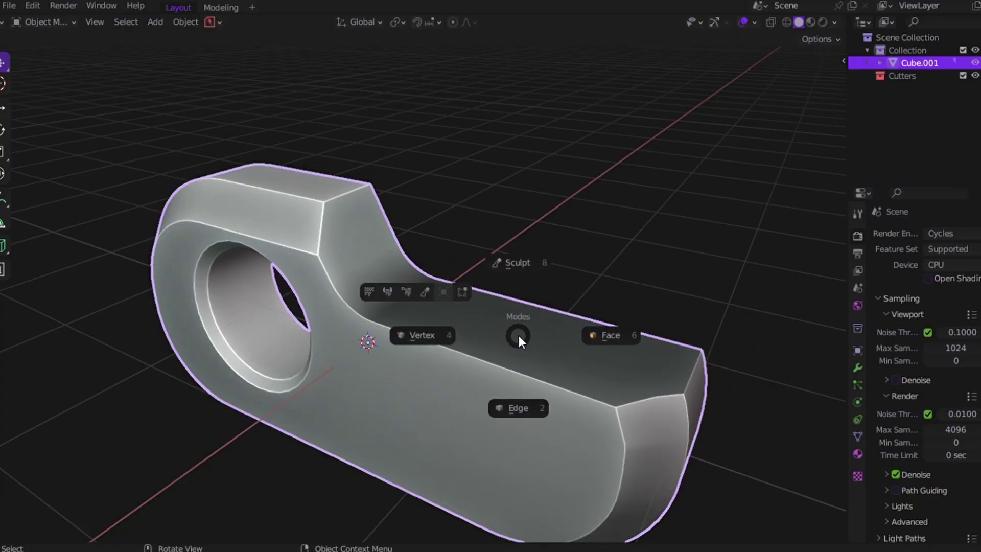
pyautogui.click(524, 382)
pyautogui.hotkey('ctrl', 'b')
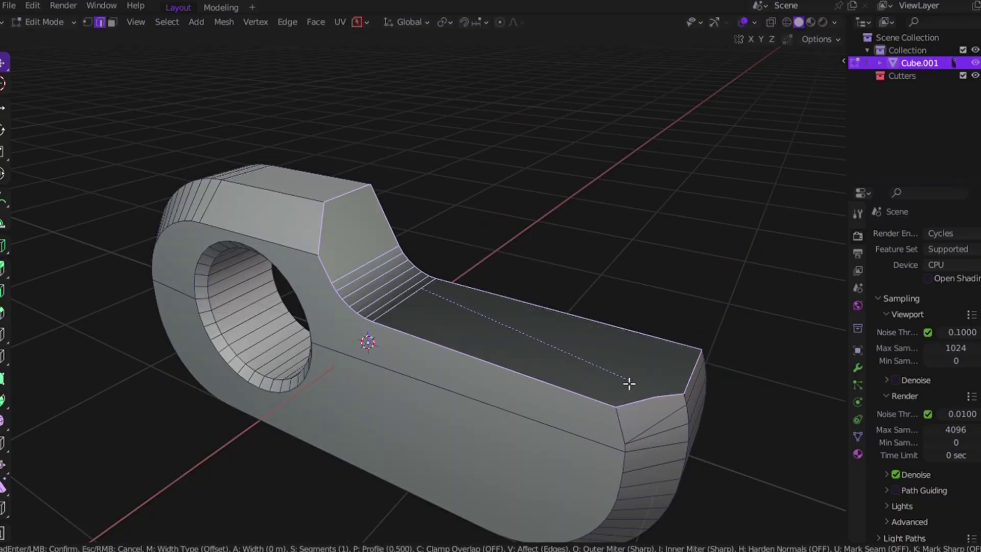
pyautogui.click(660, 383)
pyautogui.press('Tab')
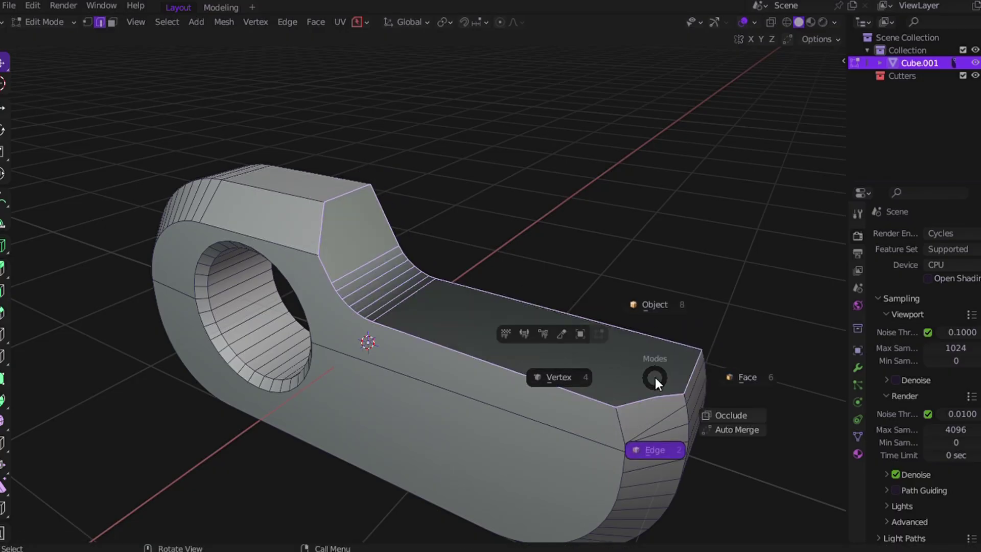
pyautogui.click(655, 348)
# Step: Bring up the block's material settings and view the dark shading on its upper surface
pyautogui.scroll(-1, 598, 421)
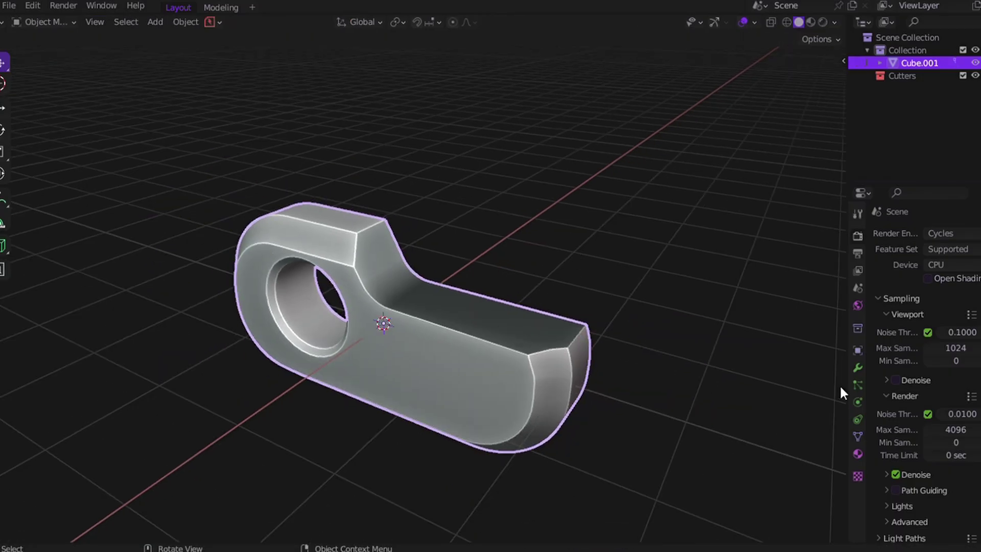
pyautogui.click(857, 454)
pyautogui.click(945, 285)
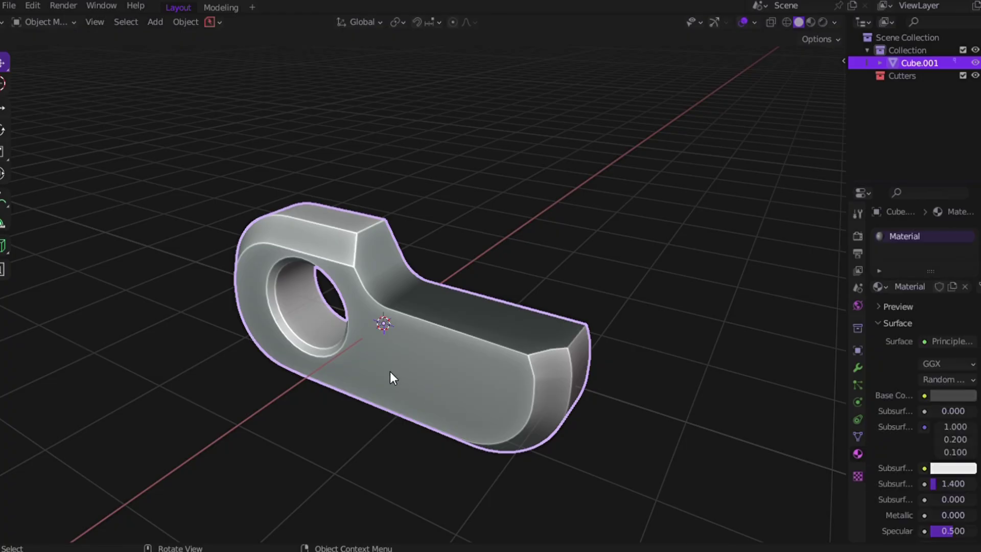
pyautogui.moveTo(390, 373); pyautogui.dragTo(576, 297, button='middle')
pyautogui.keyDown('shift'); pyautogui.moveTo(428, 346); pyautogui.dragTo(410, 319, button='middle'); pyautogui.keyUp('shift')
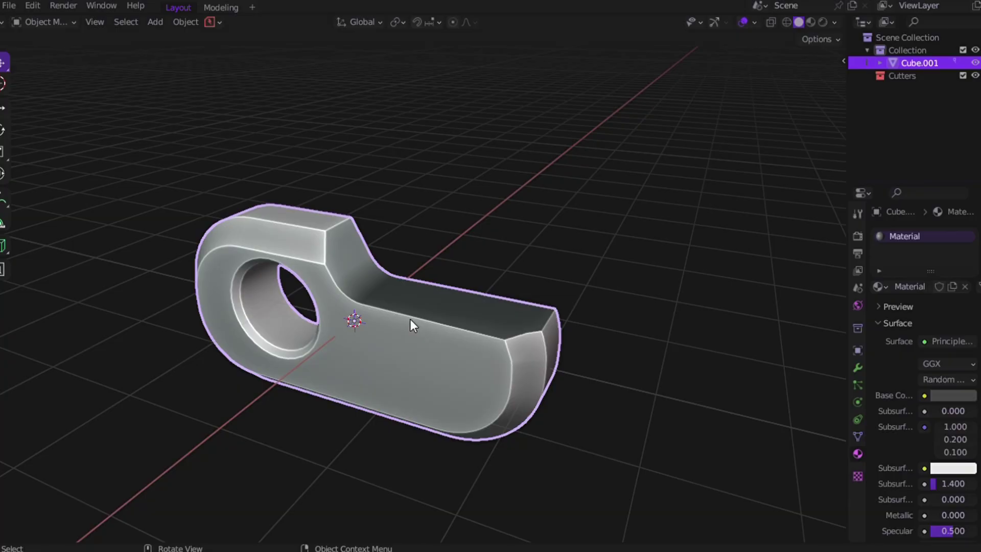
# Step: Turn on the Face Orientation overlay and view the block's flipped faces
pyautogui.click(753, 21)
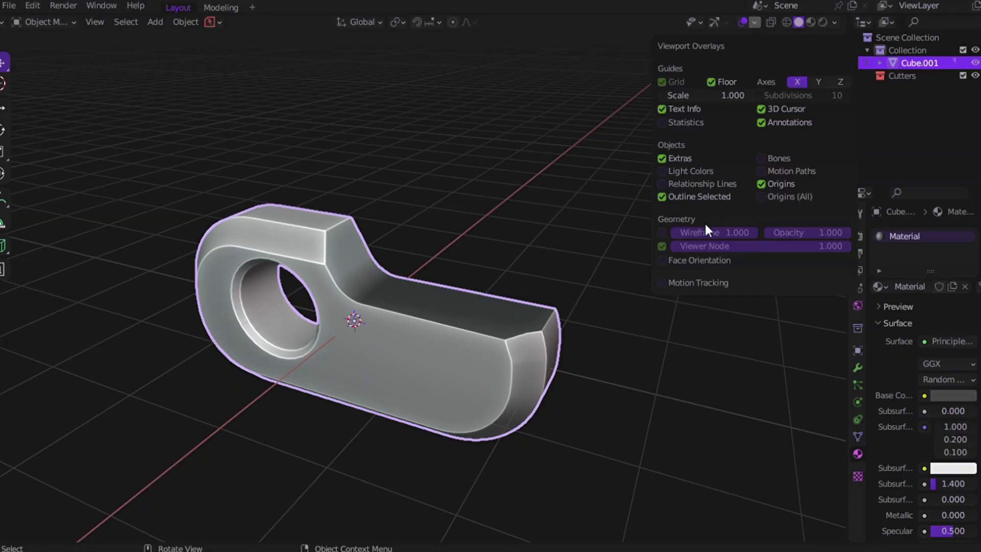
pyautogui.click(663, 261)
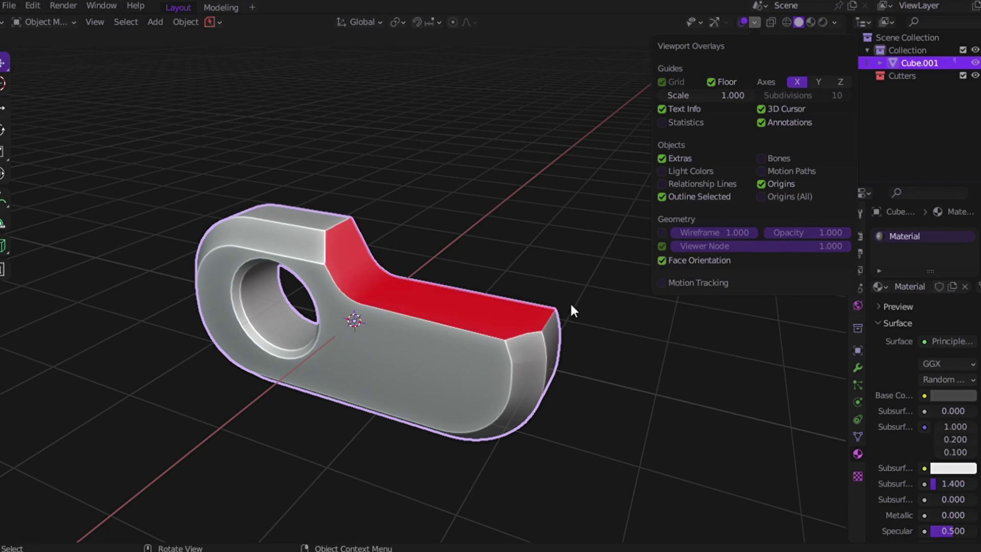
pyautogui.moveTo(569, 301); pyautogui.dragTo(417, 356, button='middle')
# Step: Enter Edit Mode on the Cube.001 block in face selection
pyautogui.hotkey('ctrl', 'Tab')
pyautogui.click(525, 355)
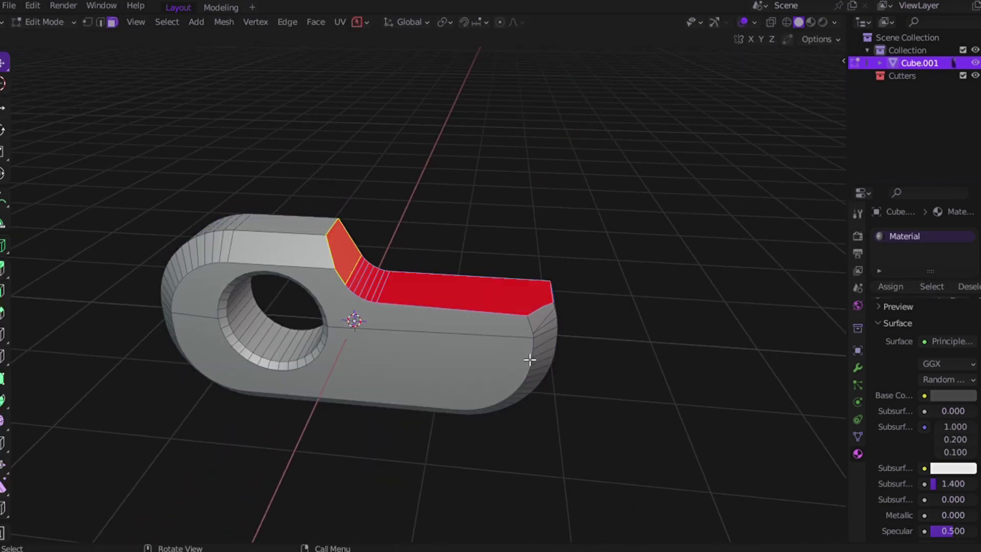
pyautogui.moveTo(529, 357); pyautogui.dragTo(517, 356, button='middle')
pyautogui.hotkey('ctrl', 'Tab')
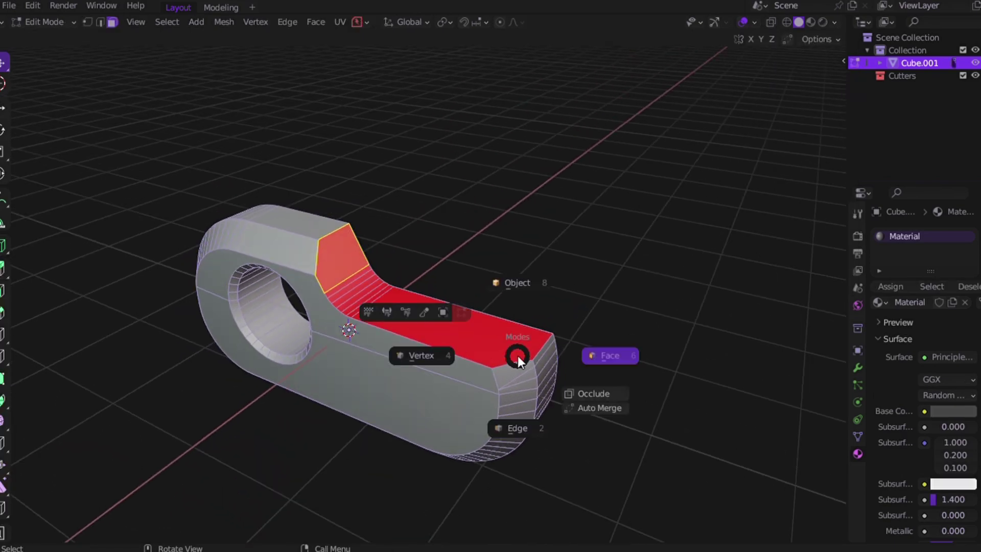
pyautogui.click(518, 303)
# Step: Select the red faces from the long flat surface up to the steep sloped face and recalculate their normals
pyautogui.scroll(4, 519, 306)
pyautogui.keyDown('shift'); pyautogui.moveTo(519, 302); pyautogui.dragTo(519, 301, button='middle'); pyautogui.keyUp('shift')
pyautogui.scroll(-2, 518, 301)
pyautogui.moveTo(519, 300); pyautogui.dragTo(519, 300, button='middle')
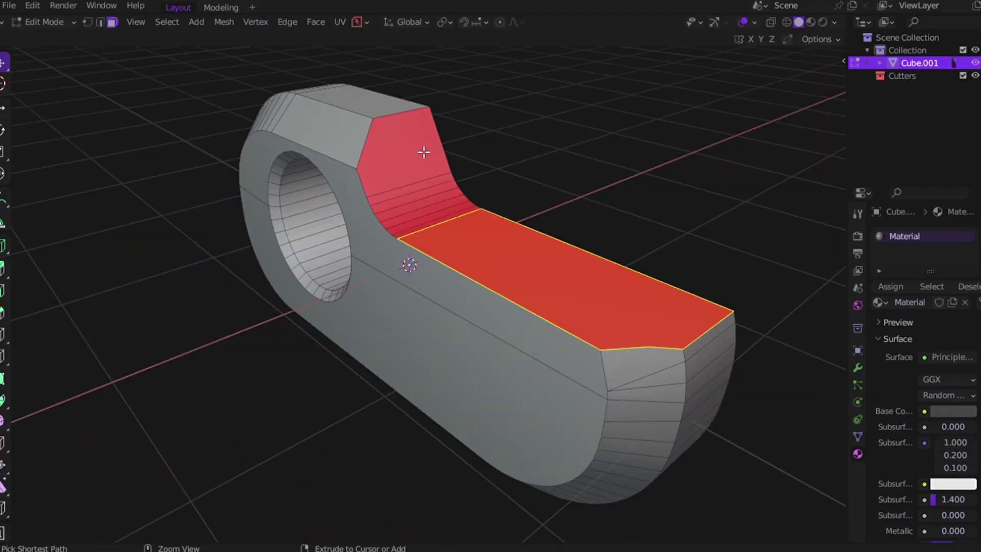
pyautogui.keyDown('ctrl'); pyautogui.click(424, 151); pyautogui.keyUp('ctrl')
pyautogui.scroll(-5, 526, 229)
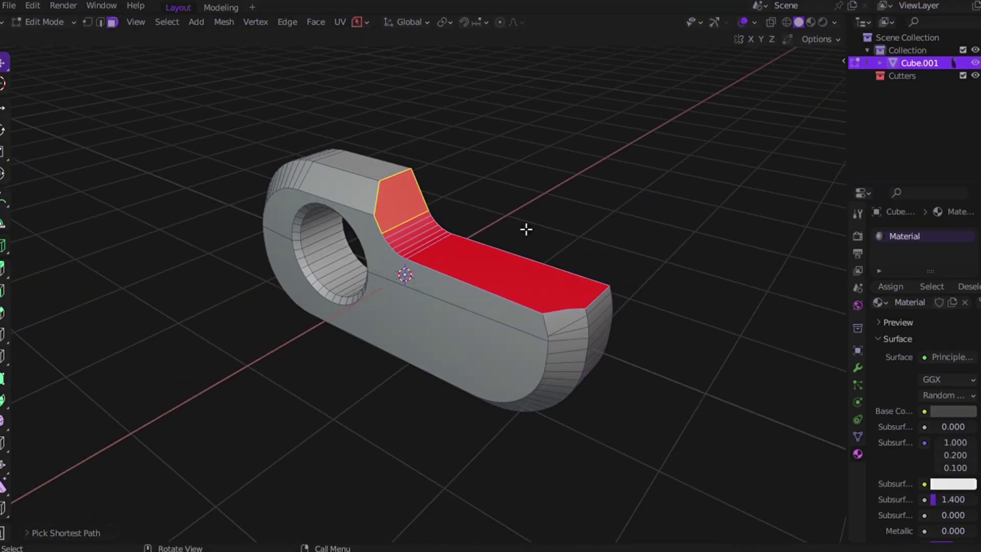
pyautogui.hotkey('shift', 'n')
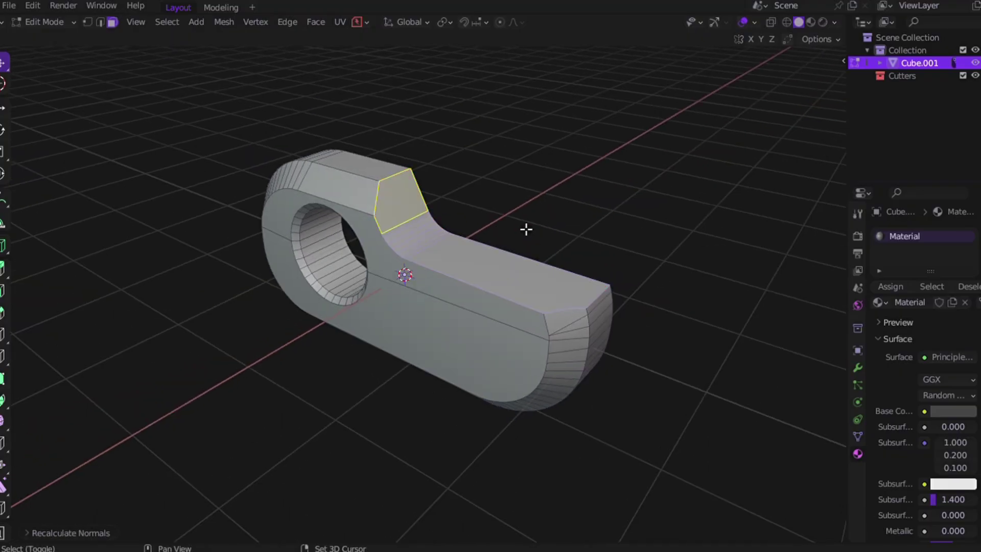
pyautogui.moveTo(433, 228); pyautogui.dragTo(425, 227, button='middle')
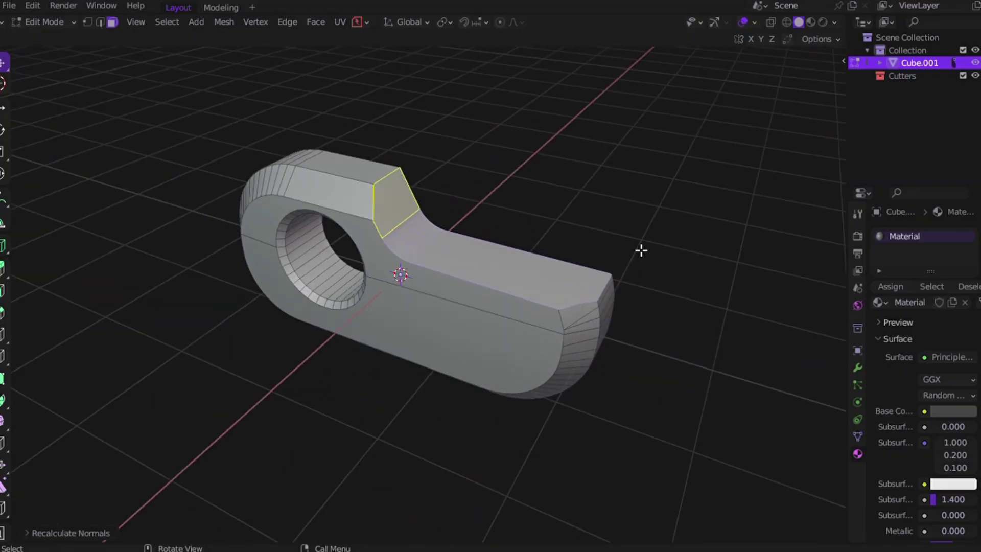
# Step: Try a Bevel on the selected upper faces and undo it
pyautogui.hotkey('ctrl', 'b')
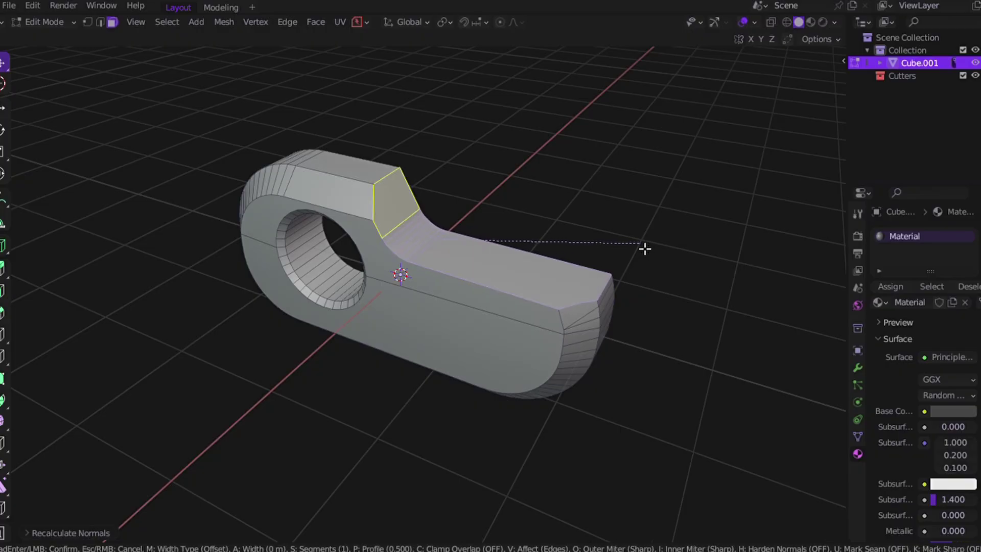
pyautogui.click(649, 249)
pyautogui.hotkey('ctrl', 'z')
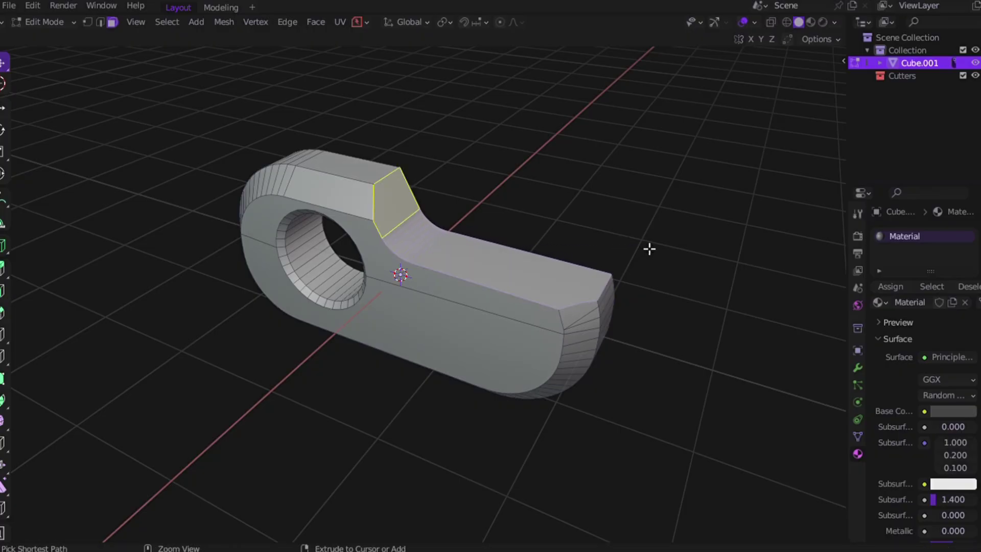
# Step: Bring up the Normals operations for the selected upper faces
pyautogui.scroll(5, 649, 249)
pyautogui.scroll(-2, 649, 248)
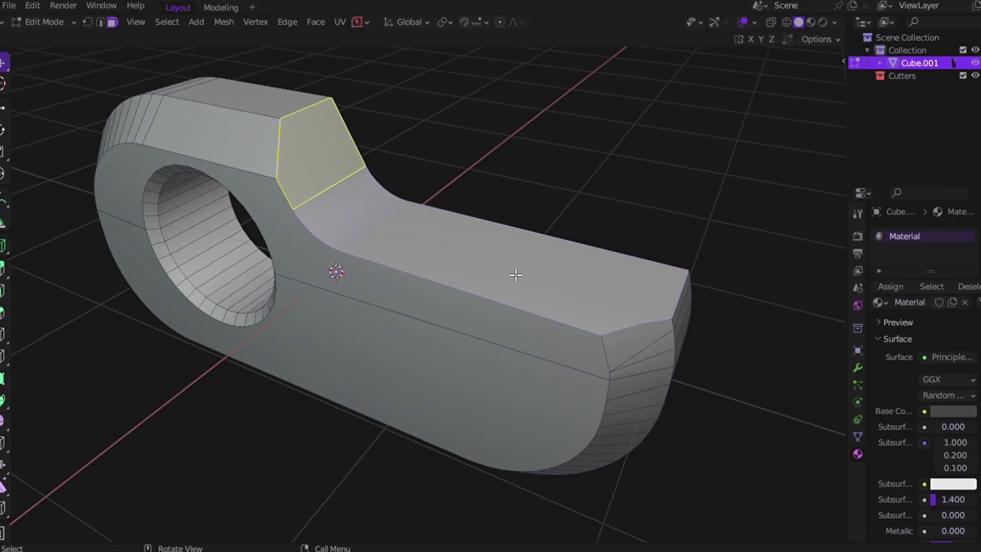
pyautogui.hotkey('alt', 'n')
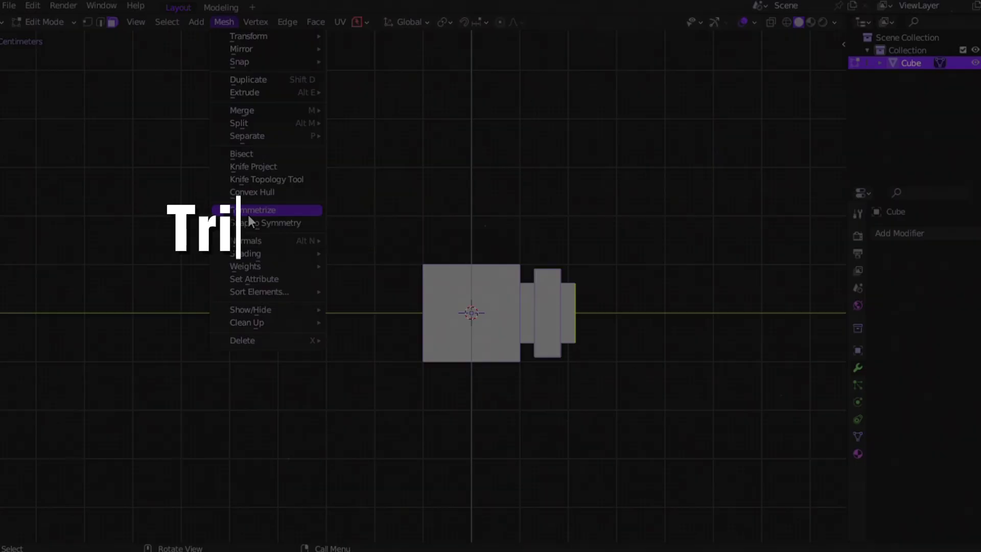
# Step: Symmetrize the stepped block's mesh with the direction +Y to -Y
pyautogui.click(247, 213)
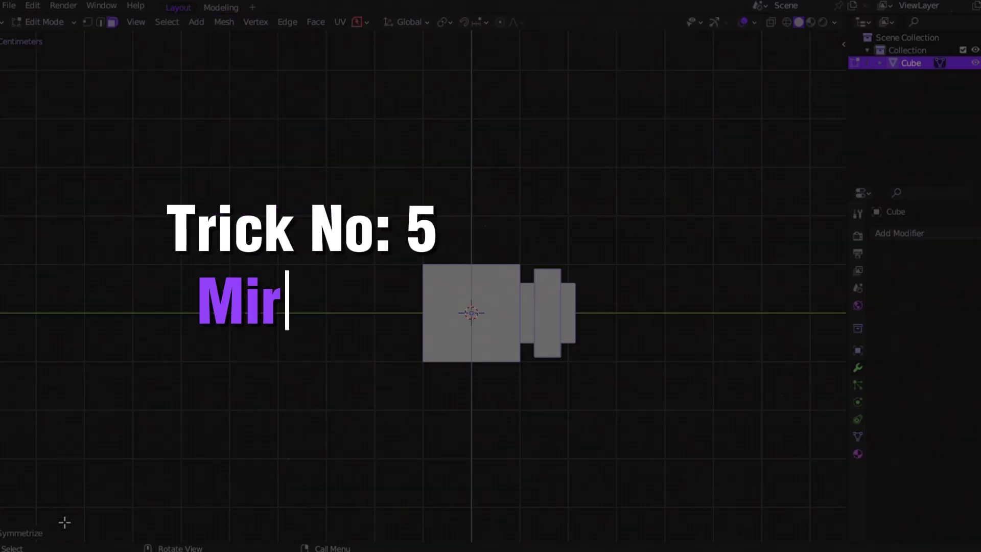
pyautogui.click(30, 533)
pyautogui.click(84, 514)
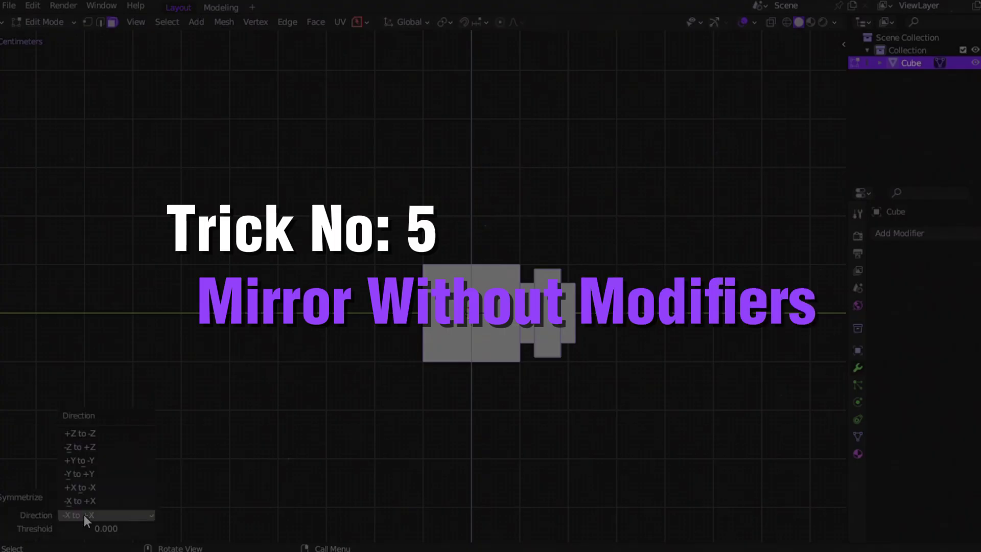
pyautogui.click(81, 459)
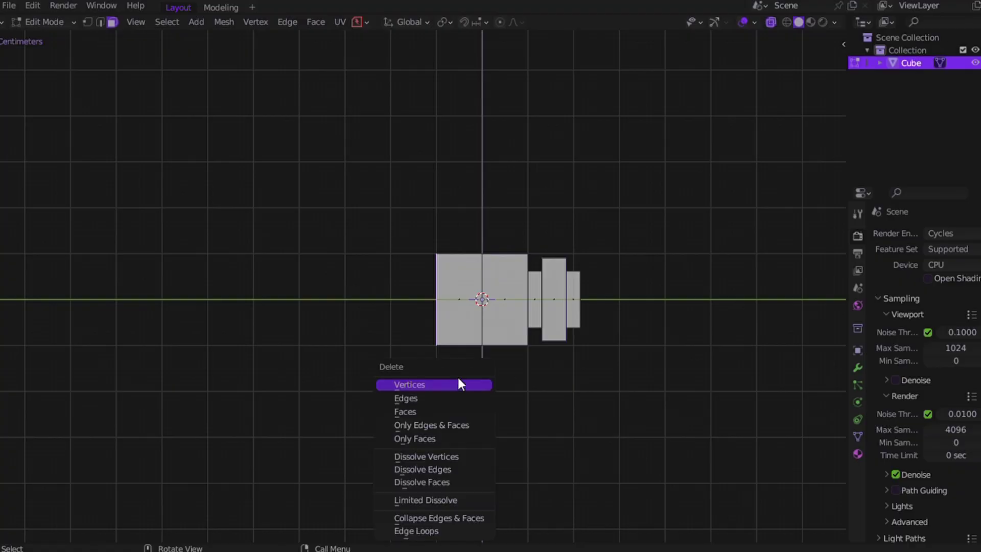
# Step: Delete the -Y half of the stepped block's large cube in the side view
pyautogui.moveTo(400, 184); pyautogui.dragTo(460, 285)
pyautogui.rightClick(464, 305)
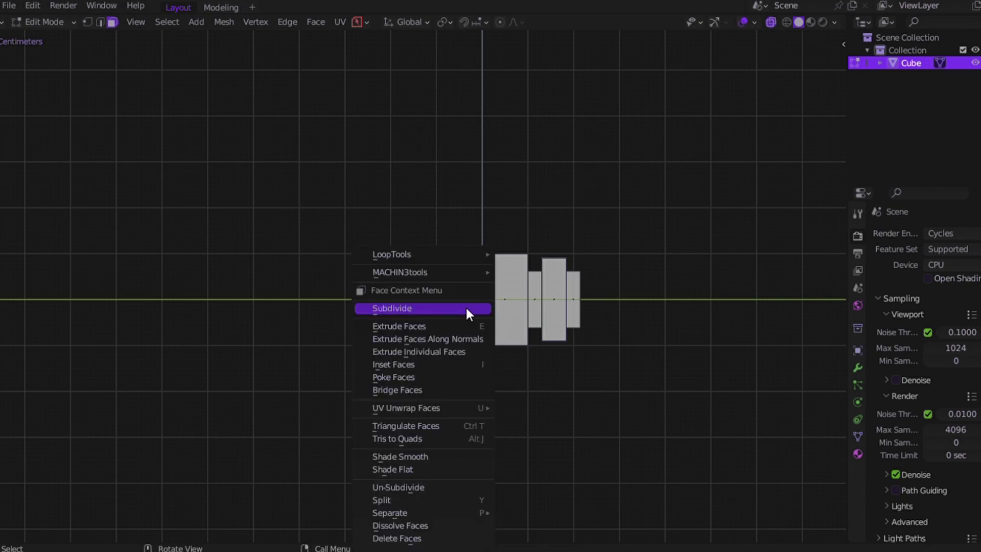
pyautogui.press('x')
pyautogui.click(492, 277)
# Step: Add a Mirror modifier to the remaining half, set its axis to Y only, and return to Object Mode
pyautogui.click(857, 367)
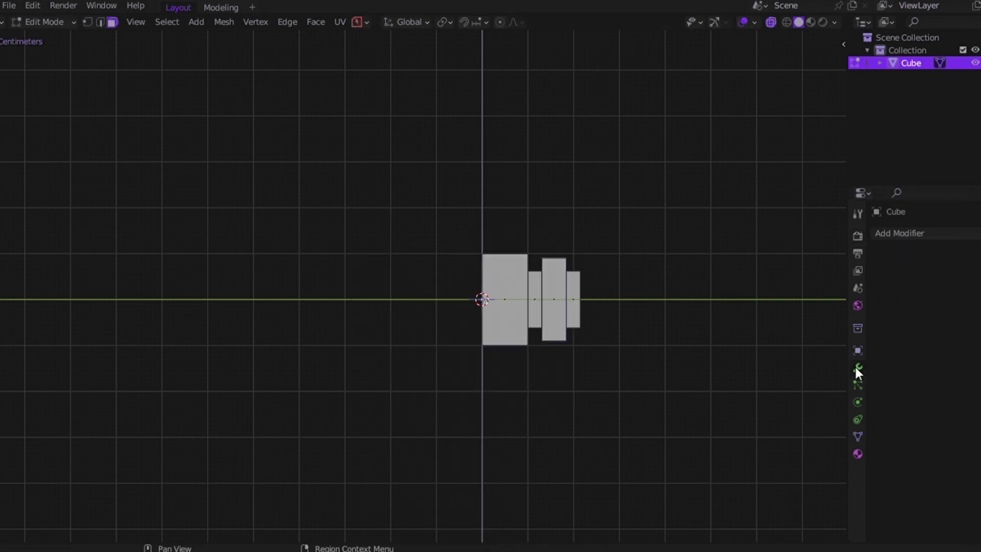
pyautogui.click(900, 233)
pyautogui.click(701, 378)
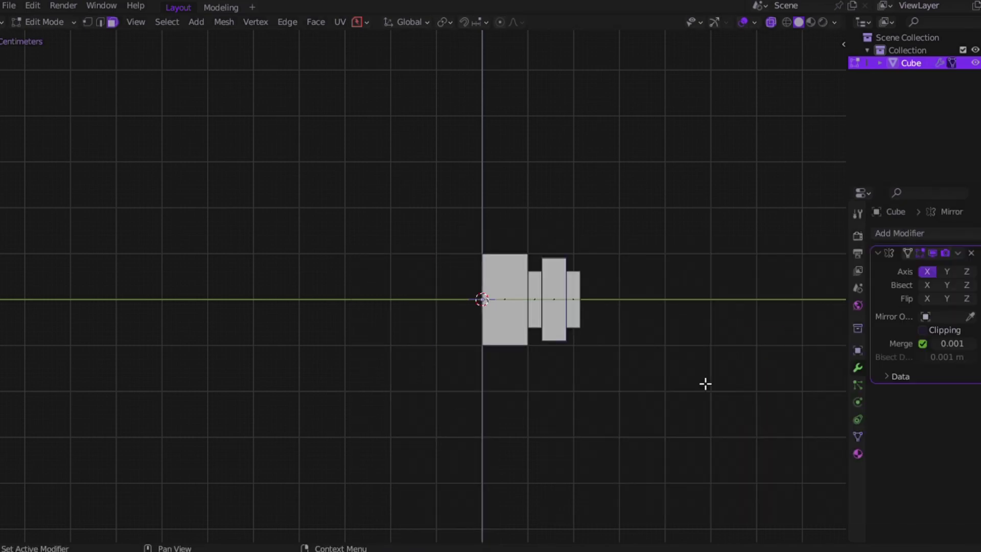
pyautogui.click(946, 271)
pyautogui.moveTo(633, 342); pyautogui.dragTo(633, 342, button='middle')
pyautogui.press('Tab')
pyautogui.click(634, 256)
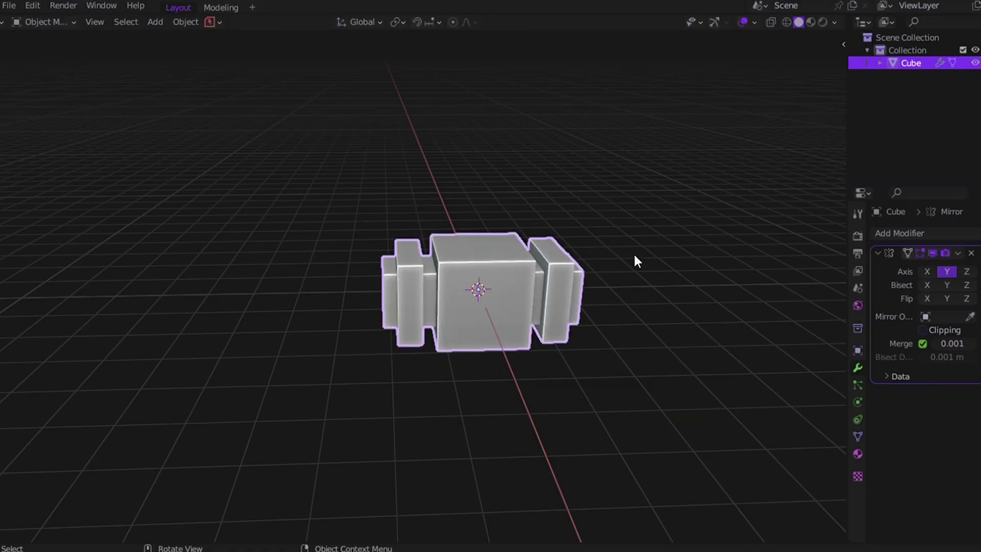
# Step: Undo the Mirror modifier and the deletion of the block's -Y half
pyautogui.moveTo(634, 256); pyautogui.dragTo(635, 256, button='middle')
pyautogui.press('KP_3')
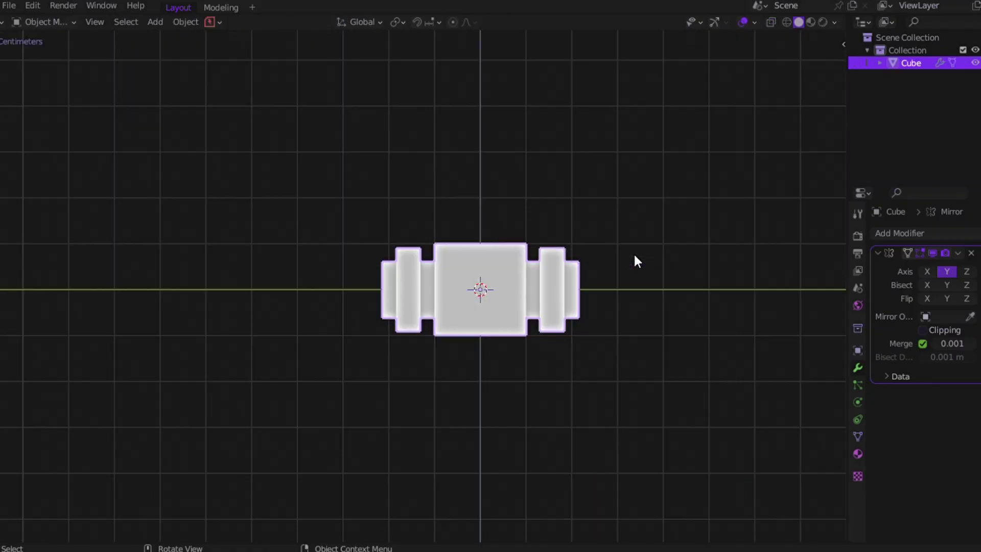
pyautogui.moveTo(508, 317); pyautogui.dragTo(507, 316, button='middle')
pyautogui.keyDown('shift'); pyautogui.moveTo(507, 316); pyautogui.dragTo(507, 314, button='middle'); pyautogui.keyUp('shift')
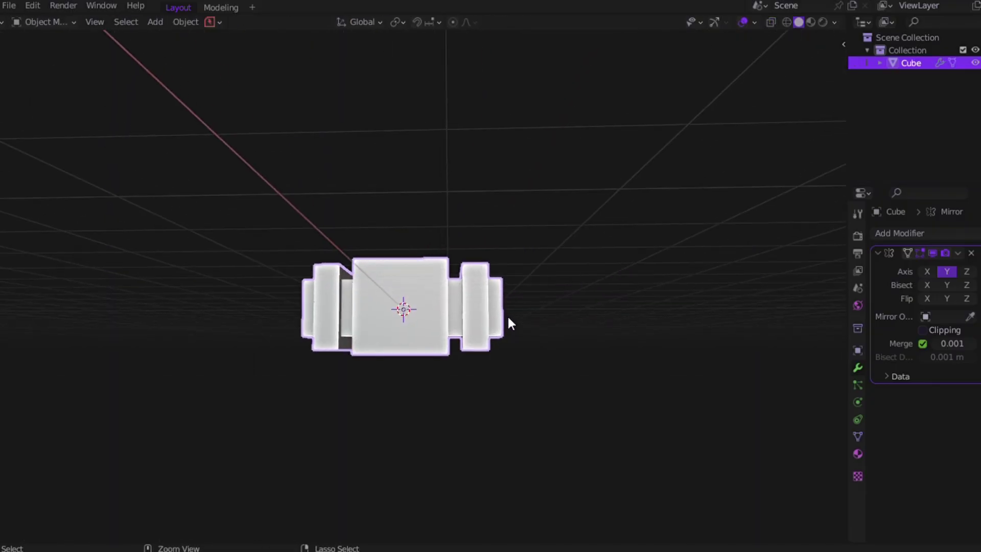
pyautogui.press('ctrl+KP_1')
pyautogui.press('KP_3')
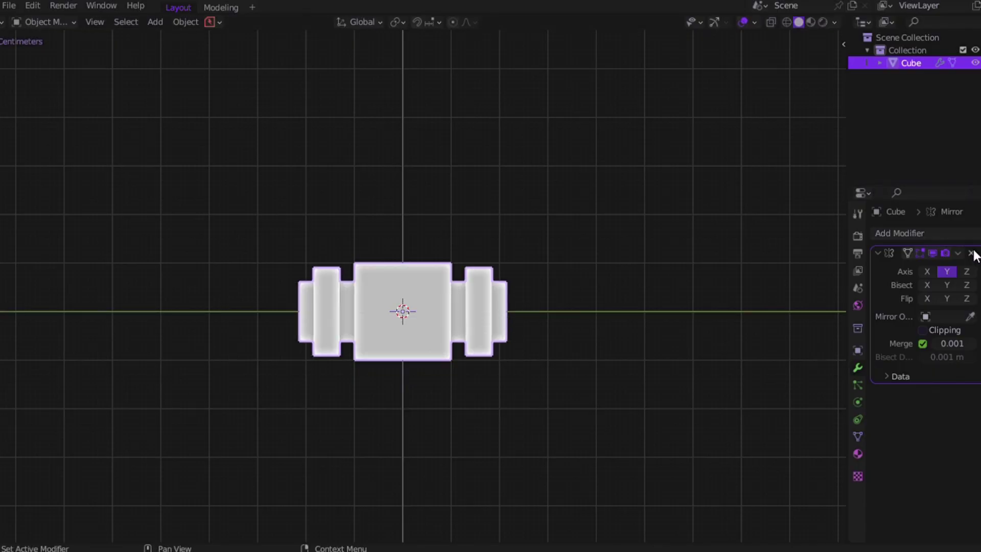
pyautogui.hotkey('ctrl', 'z')
pyautogui.hotkey('ctrl', 'z')
pyautogui.hotkey('ctrl', 'z')
pyautogui.hotkey('ctrl', 'z')
pyautogui.hotkey('ctrl', 'z')
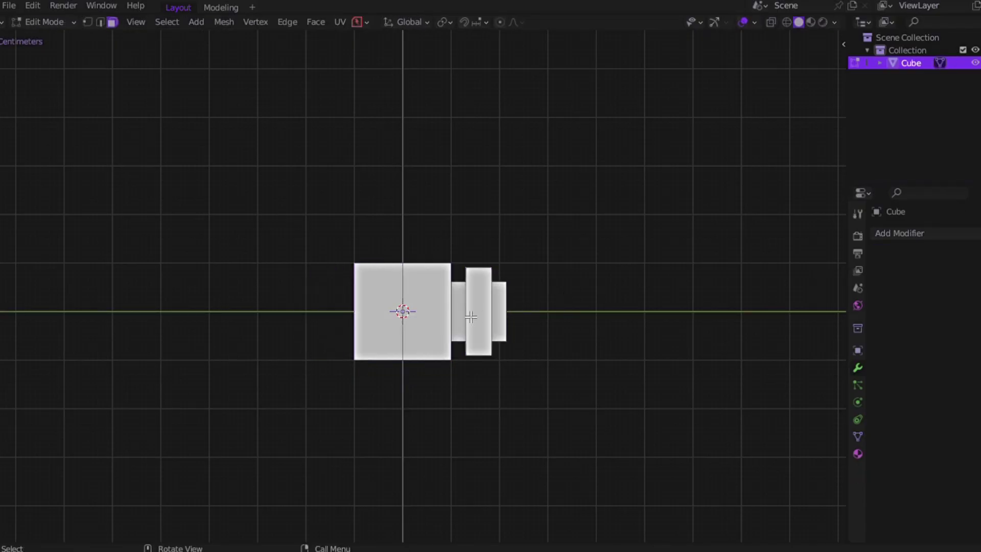
# Step: Select the whole stepped block in Edit Mode and symmetrize it with the direction +Y to -Y
pyautogui.press('Tab')
pyautogui.click(468, 258)
pyautogui.keyDown('shift'); pyautogui.moveTo(403, 257); pyautogui.dragTo(471, 259, button='middle'); pyautogui.keyUp('shift')
pyautogui.press('Tab')
pyautogui.click(504, 262)
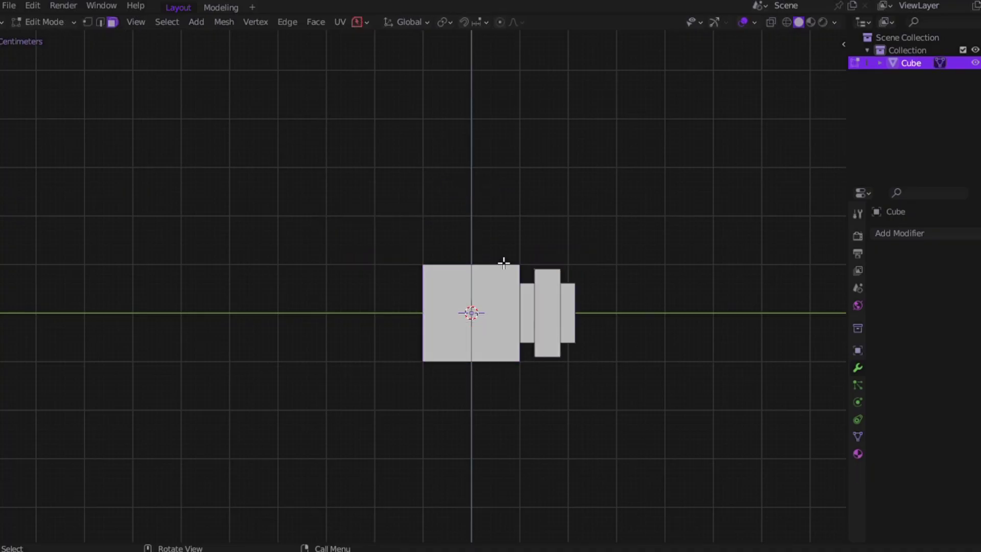
pyautogui.click(224, 26)
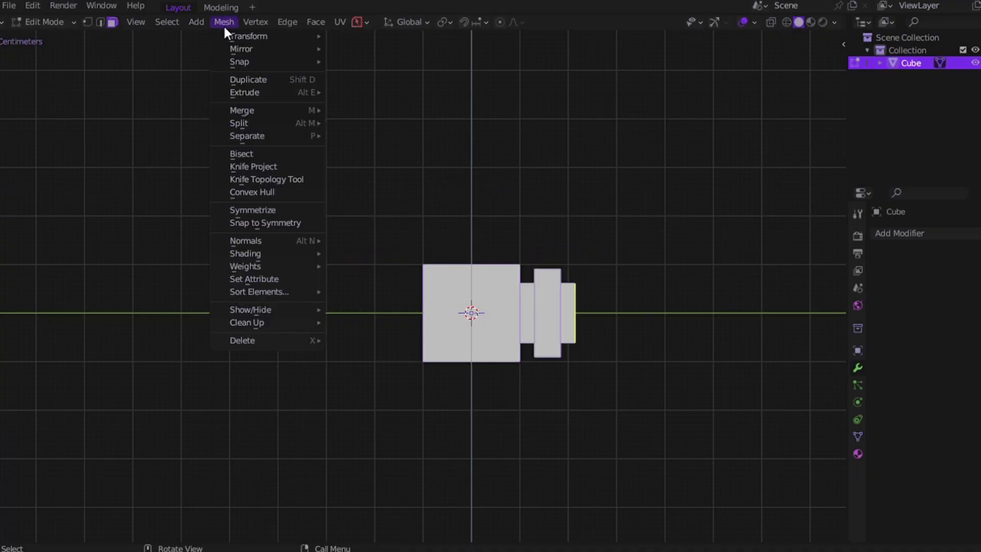
pyautogui.click(249, 210)
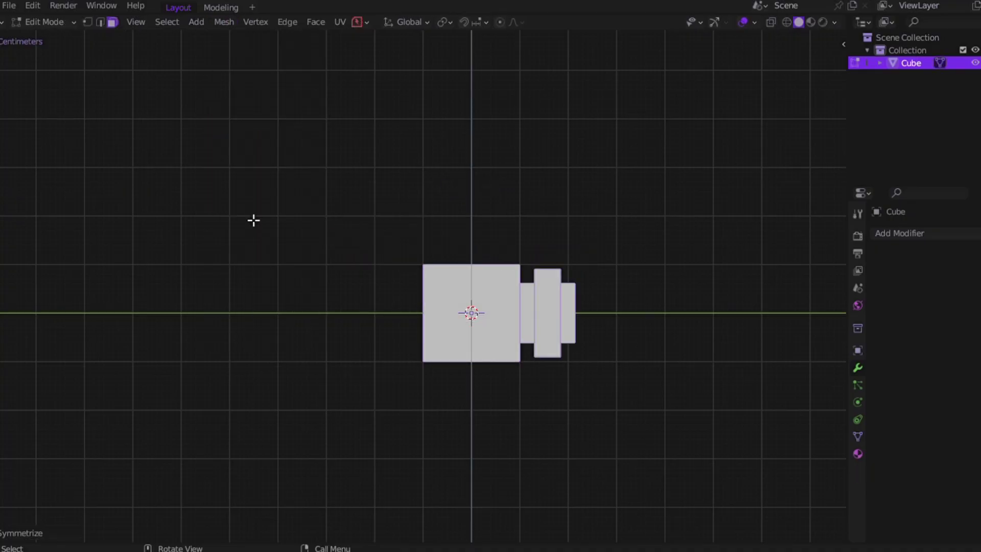
pyautogui.click(40, 540)
pyautogui.click(84, 513)
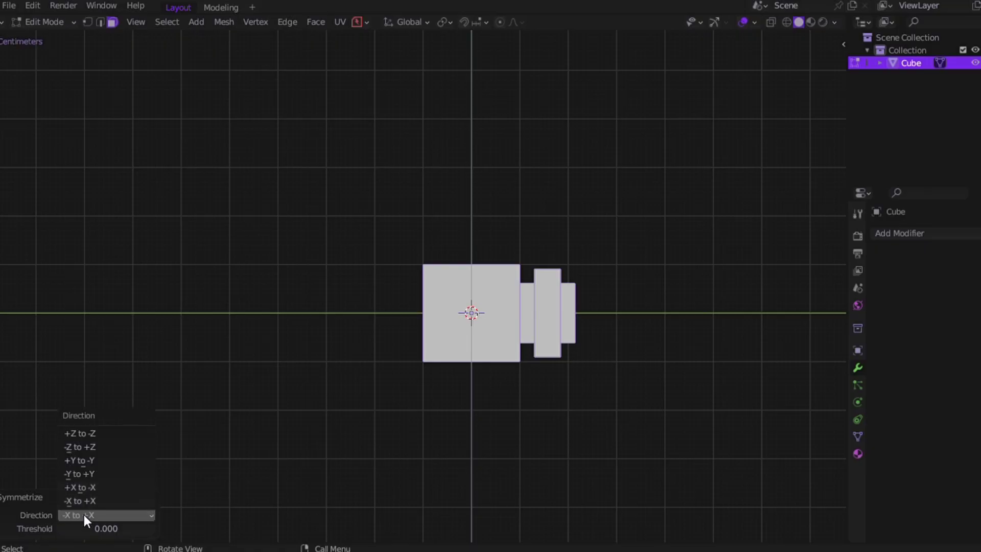
pyautogui.click(81, 460)
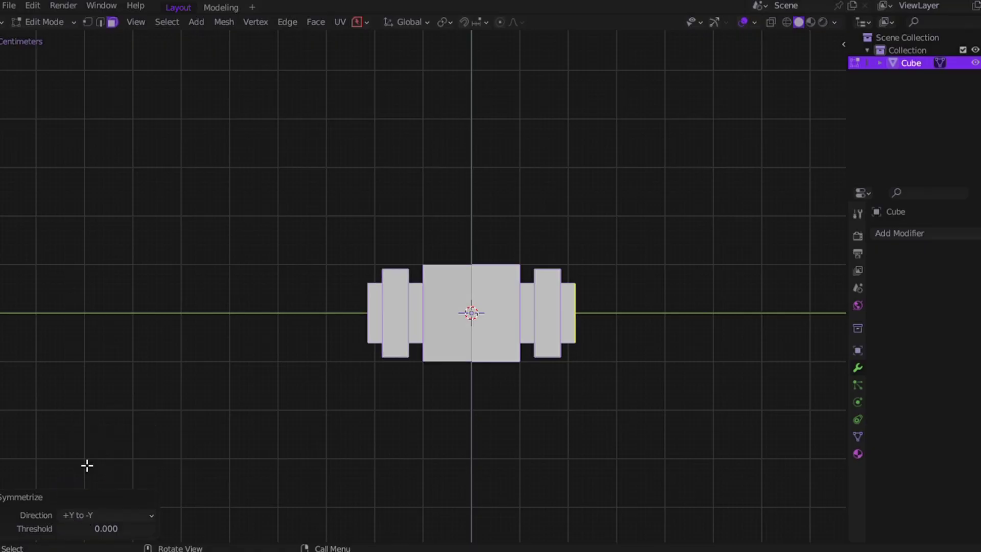
# Step: Select the face loop around the +Y half of the symmetrized block's central cube, and return to Object Mode
pyautogui.moveTo(467, 398); pyautogui.dragTo(467, 398, button='middle')
pyautogui.click(467, 398)
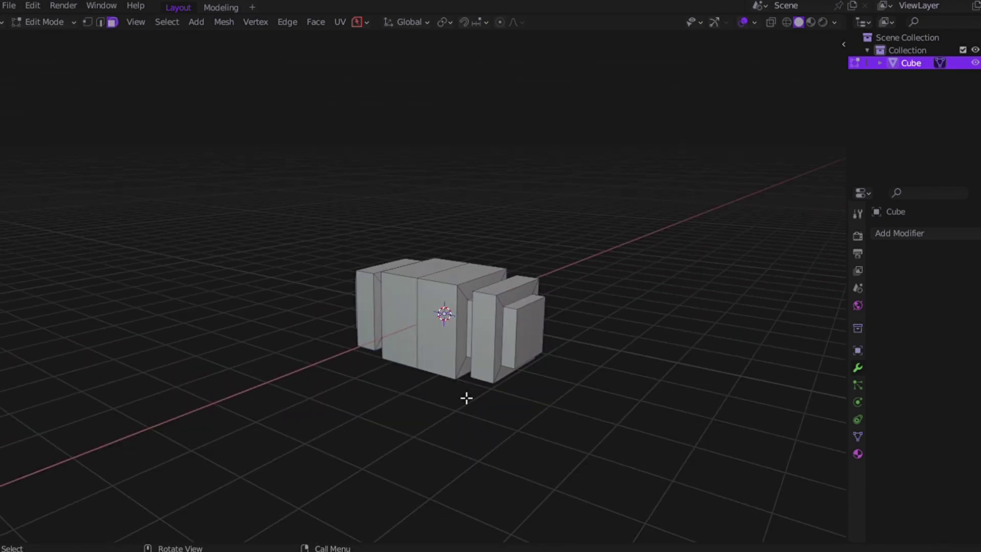
pyautogui.scroll(3, 466, 398)
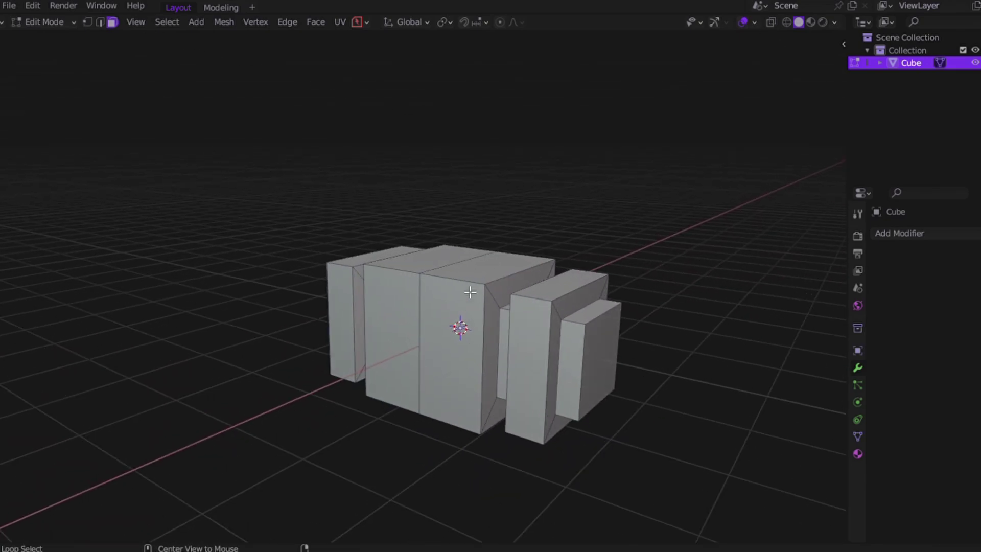
pyautogui.keyDown('alt'); pyautogui.click(470, 292); pyautogui.keyUp('alt')
pyautogui.moveTo(470, 292); pyautogui.dragTo(470, 291, button='middle')
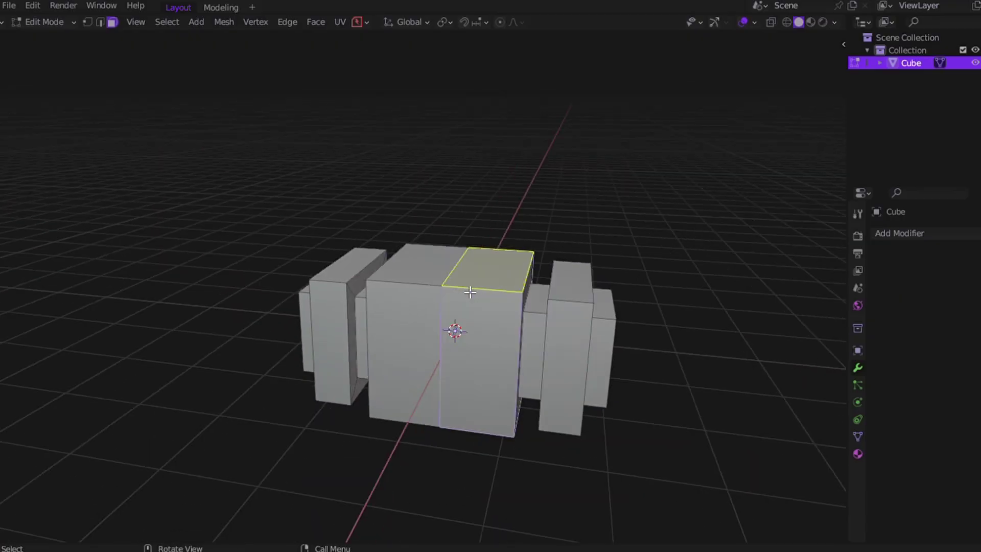
pyautogui.hotkey('ctrl', 'Tab')
pyautogui.click(461, 222)
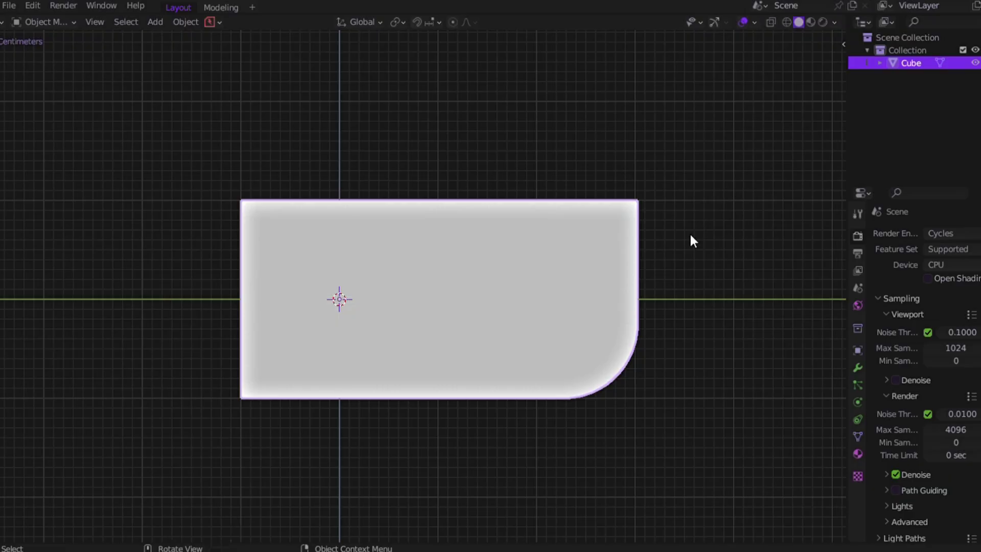
# Step: Mirror the rounded-corner block along Y with MACHIN3tools Mirror, and mirror it again in the Positive Z direction
pyautogui.hotkey('alt', 'x')
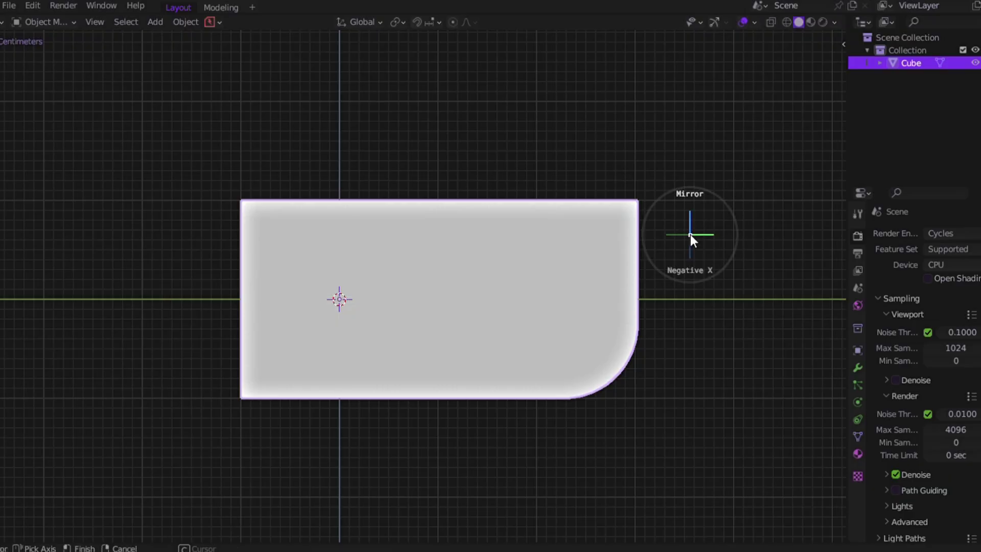
pyautogui.scroll(-2, 562, 314)
pyautogui.hotkey('alt', 'x')
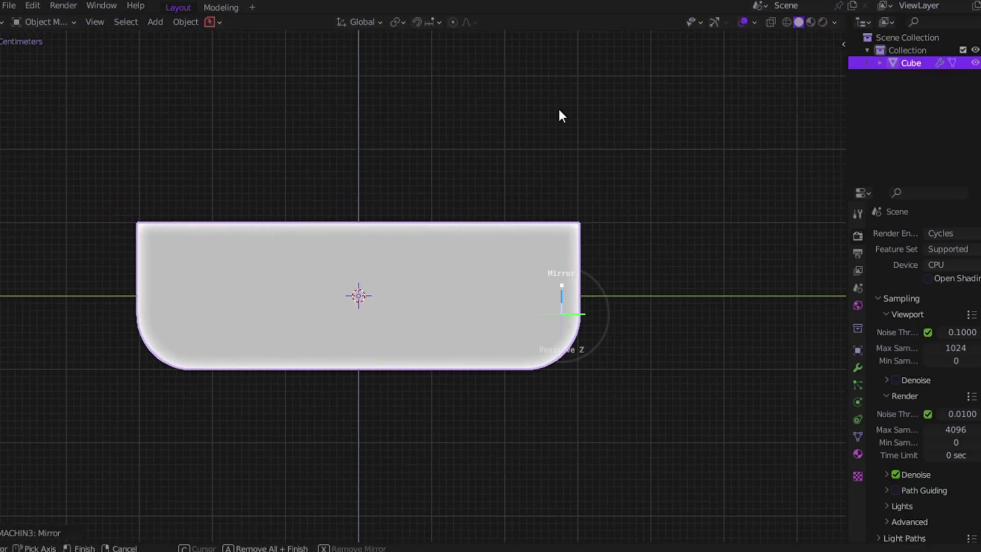
pyautogui.scroll(-2, 562, 240)
# Step: Enter Edit Mode on the mirrored rounded block to examine its mesh
pyautogui.moveTo(562, 240); pyautogui.dragTo(616, 255, button='middle')
pyautogui.moveTo(342, 329); pyautogui.dragTo(388, 332, button='middle')
pyautogui.press('Tab')
pyautogui.click(437, 310)
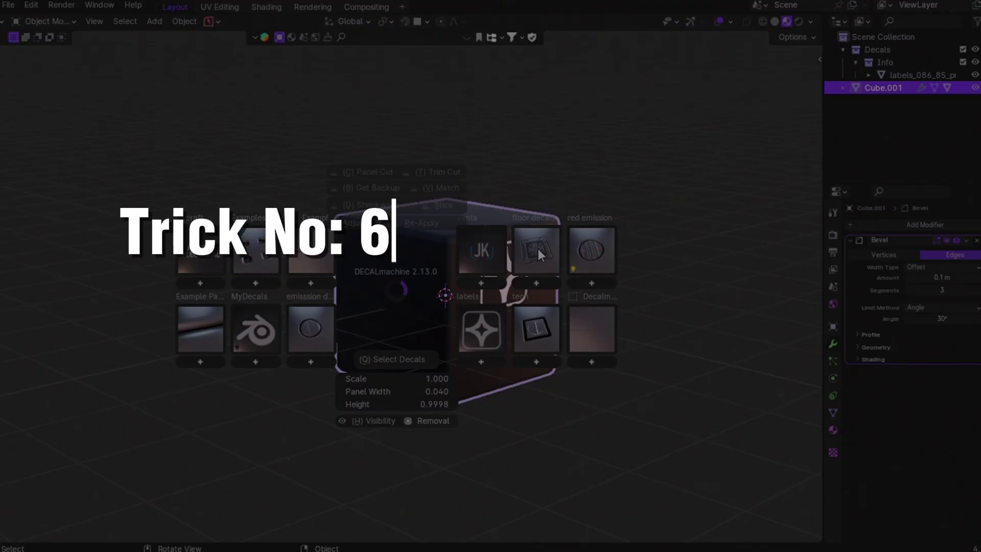
# Step: Add a panel decal from DECALmachine's tech library to the cube's dark side face and scale it
pyautogui.click(538, 248)
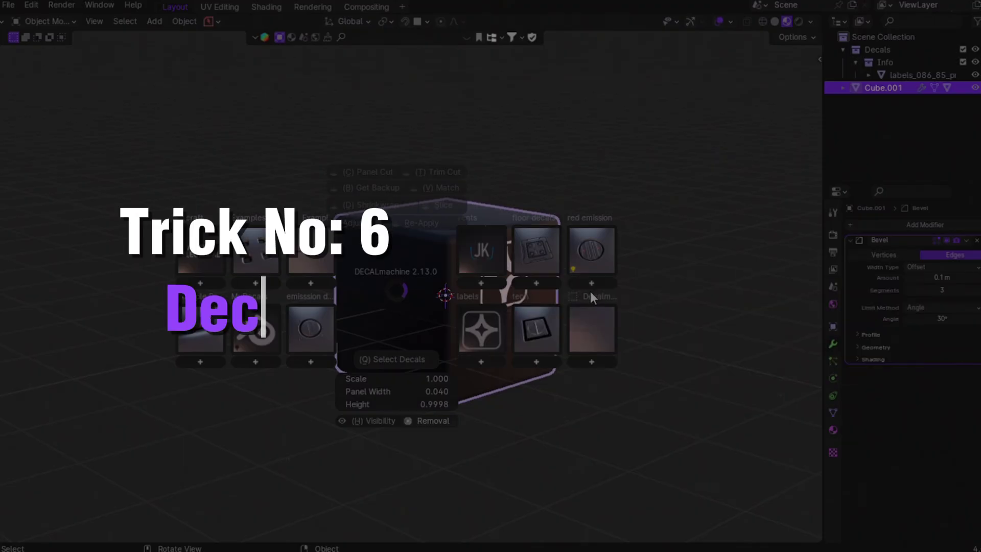
pyautogui.click(523, 249)
pyautogui.click(536, 353)
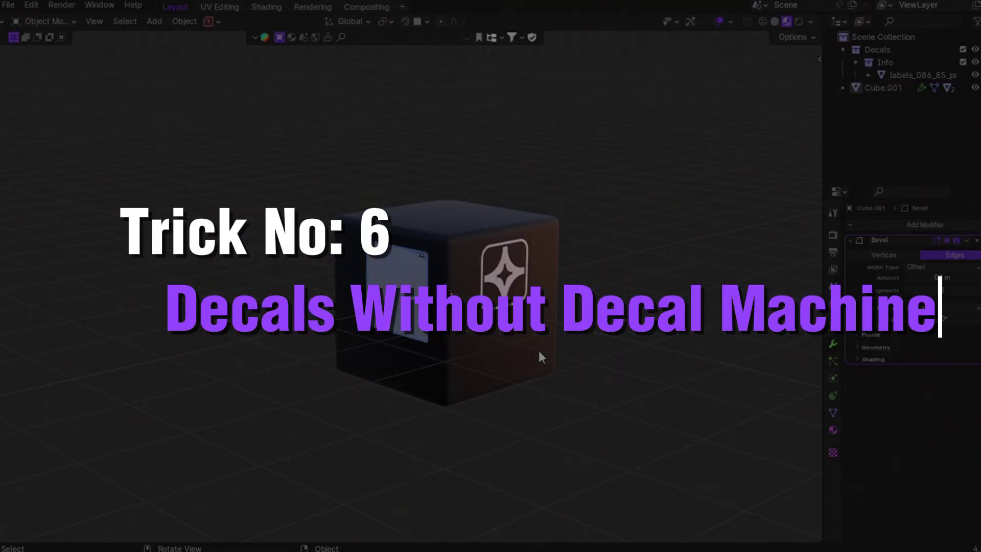
pyautogui.press('s')
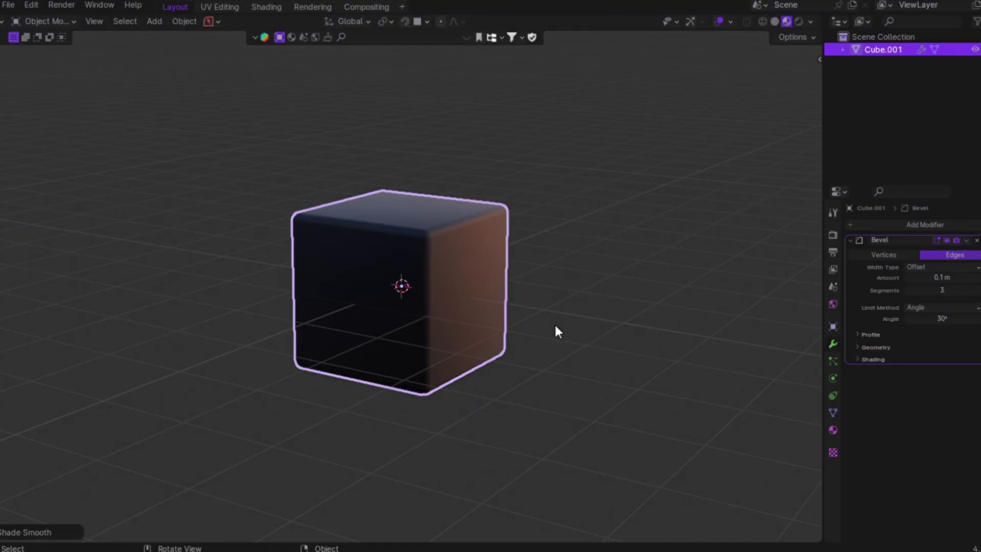
# Step: Insert the framed four-pointed star decal from DECALmachine's labels library and move it along X onto the cube's side face
pyautogui.press('d')
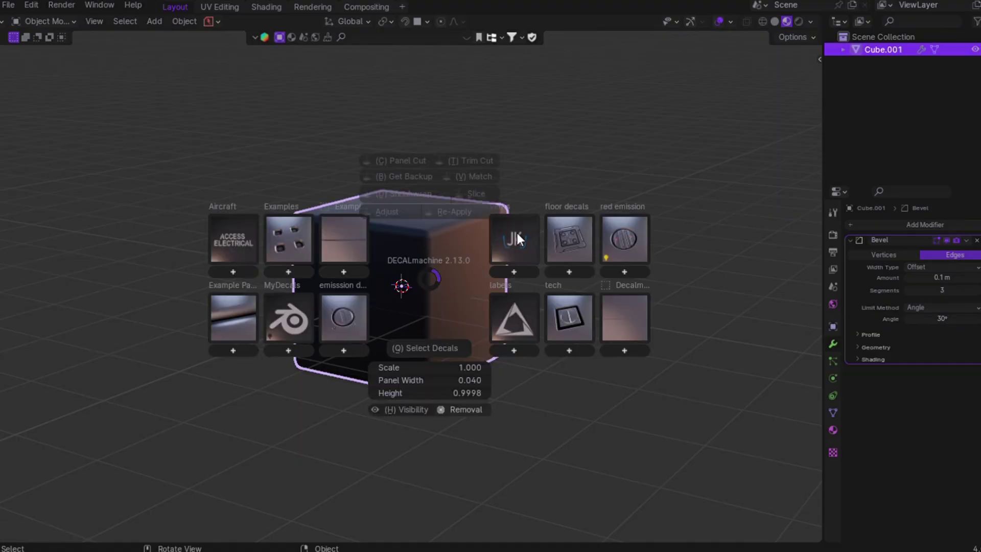
pyautogui.click(513, 309)
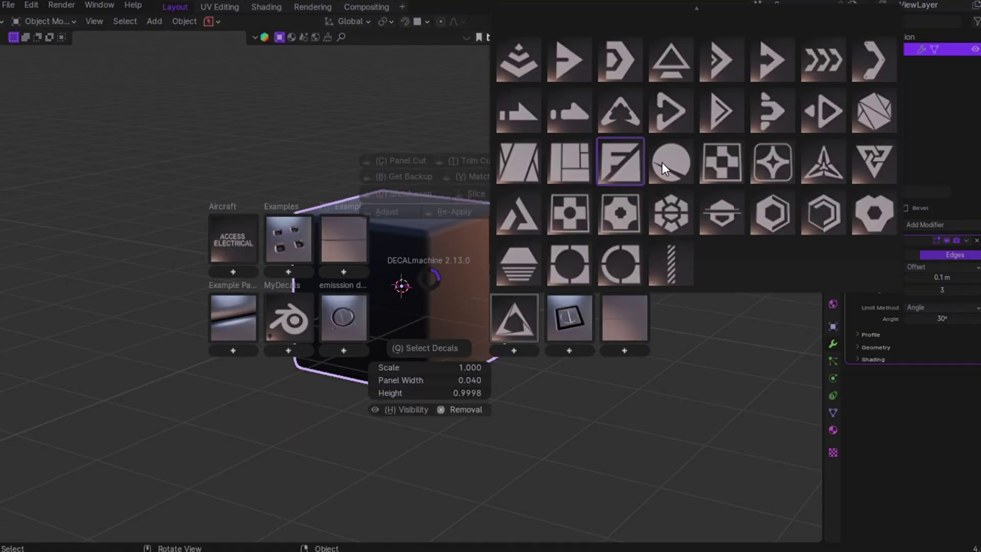
pyautogui.click(780, 166)
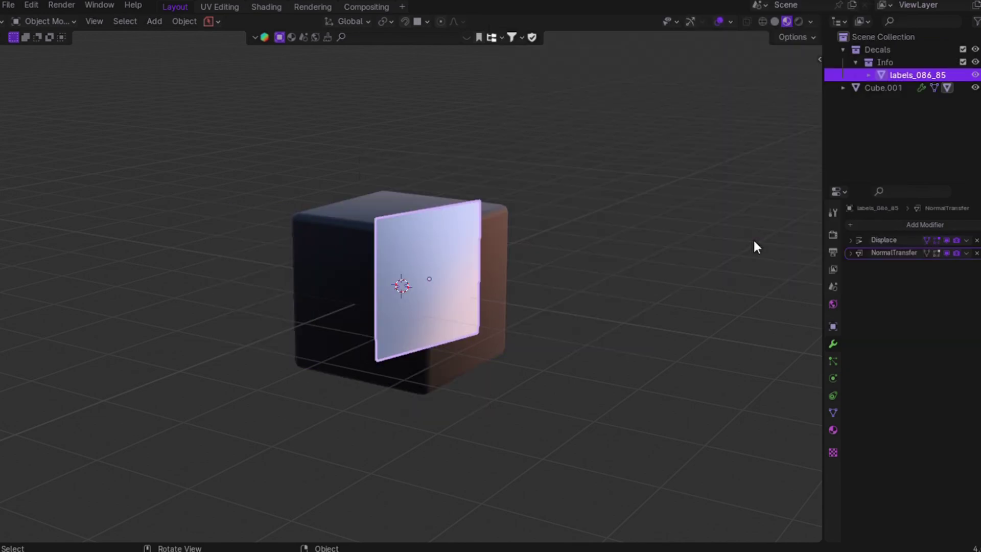
pyautogui.press('g')
pyautogui.press('x')
pyautogui.click(762, 228)
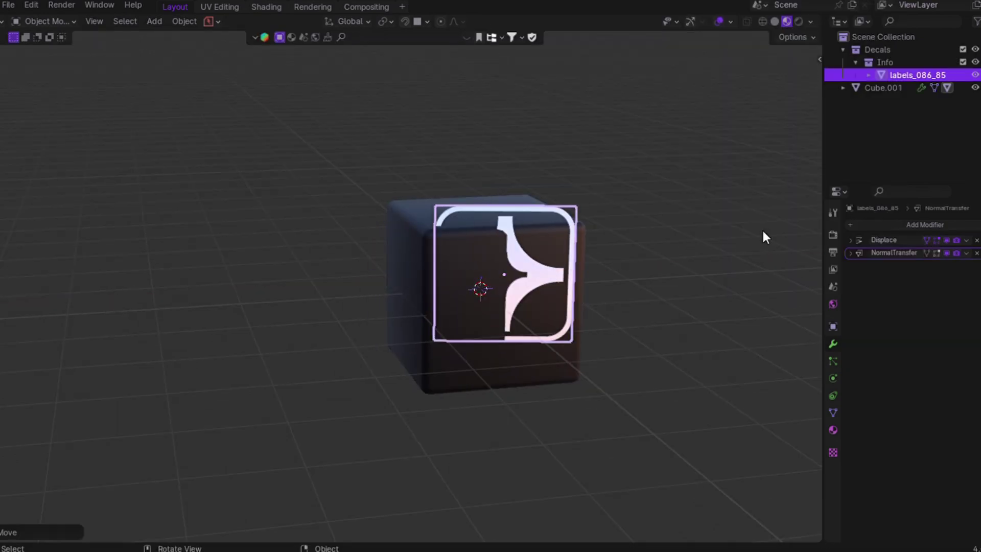
# Step: Scale the star decal down and project it onto the cube's side face with DECALmachine
pyautogui.press('s')
pyautogui.click(606, 279)
pyautogui.press('d')
pyautogui.click(578, 197)
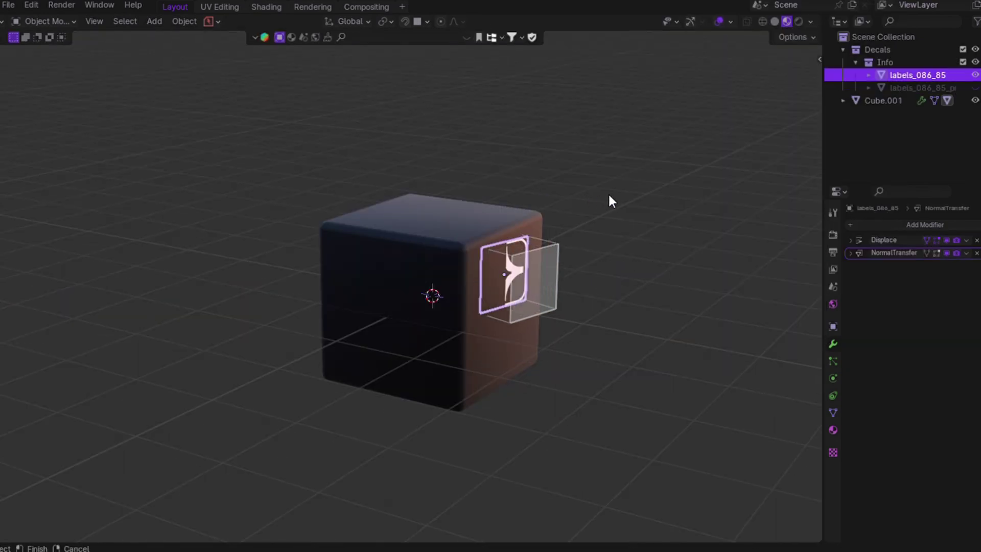
pyautogui.moveTo(631, 194); pyautogui.dragTo(658, 197, button='middle')
# Step: Select the cube, add a panel decal from the tech library to its dark side face, and scale the decal
pyautogui.click(396, 286)
pyautogui.press('d')
pyautogui.click(538, 348)
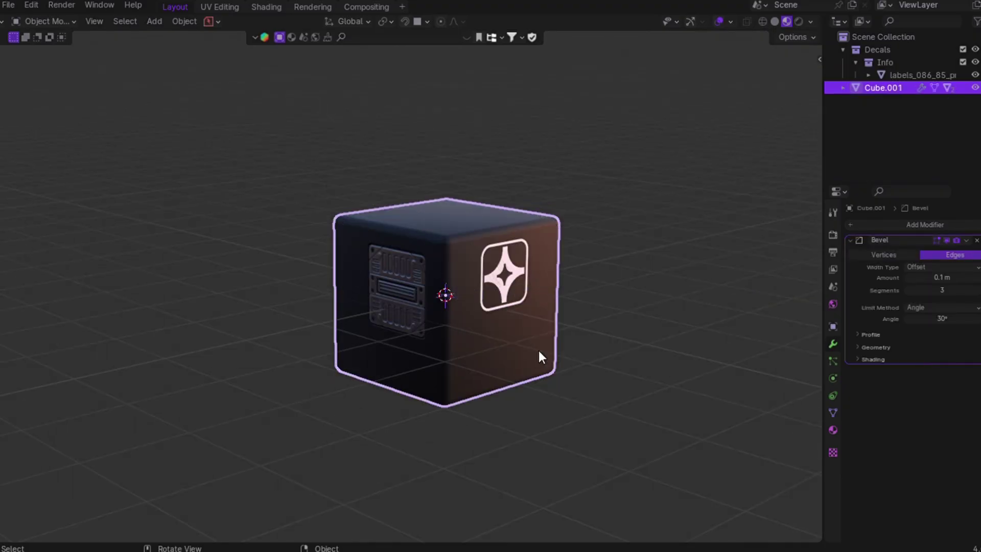
pyautogui.press('s')
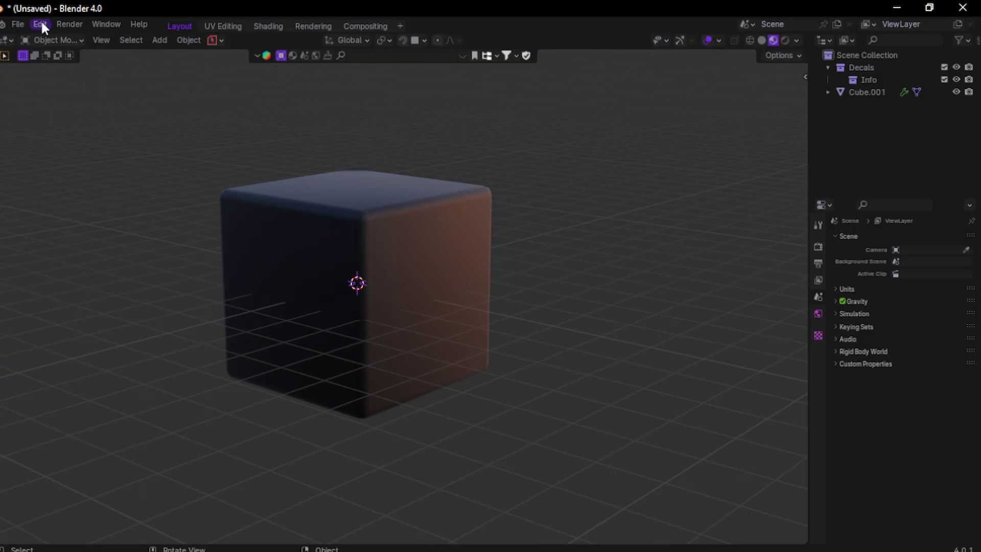
# Step: Examine the Import Images as Planes add-on details in the Preferences, and close the Preferences
pyautogui.click(41, 24)
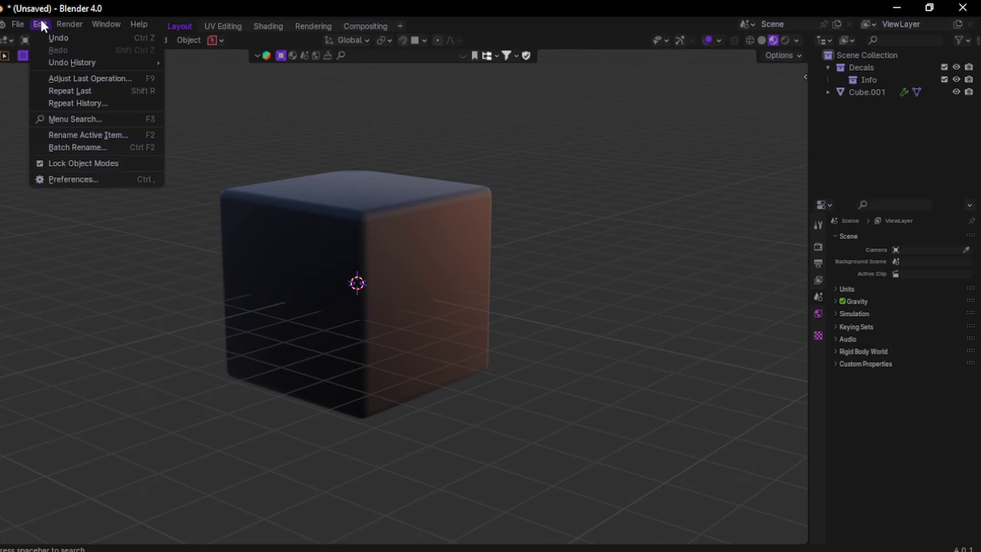
pyautogui.click(70, 179)
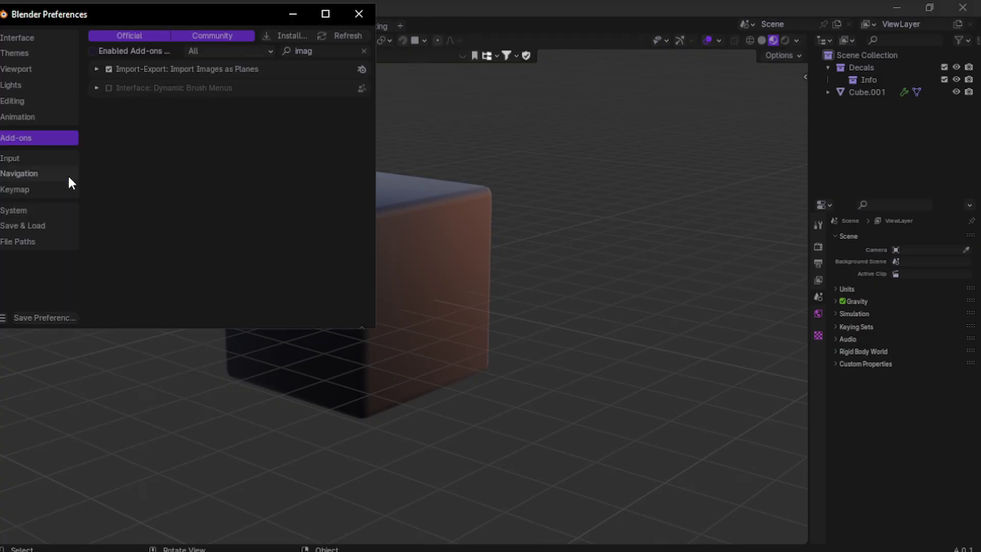
pyautogui.click(93, 67)
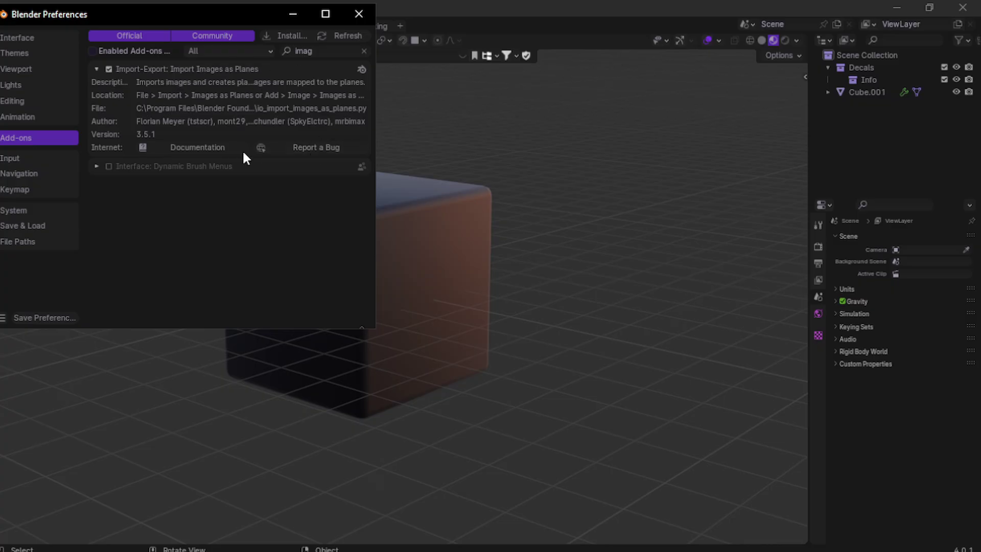
pyautogui.click(359, 14)
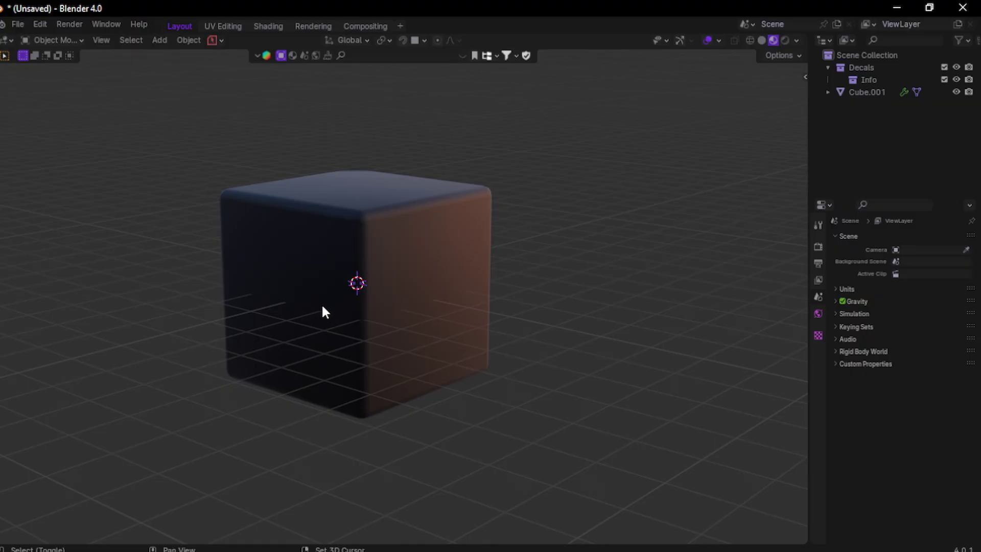
# Step: Select the beveled cube and add the high-voltage danger sign image to it with Image as Decal
pyautogui.hotkey('shift', 'a')
pyautogui.moveTo(321, 307)
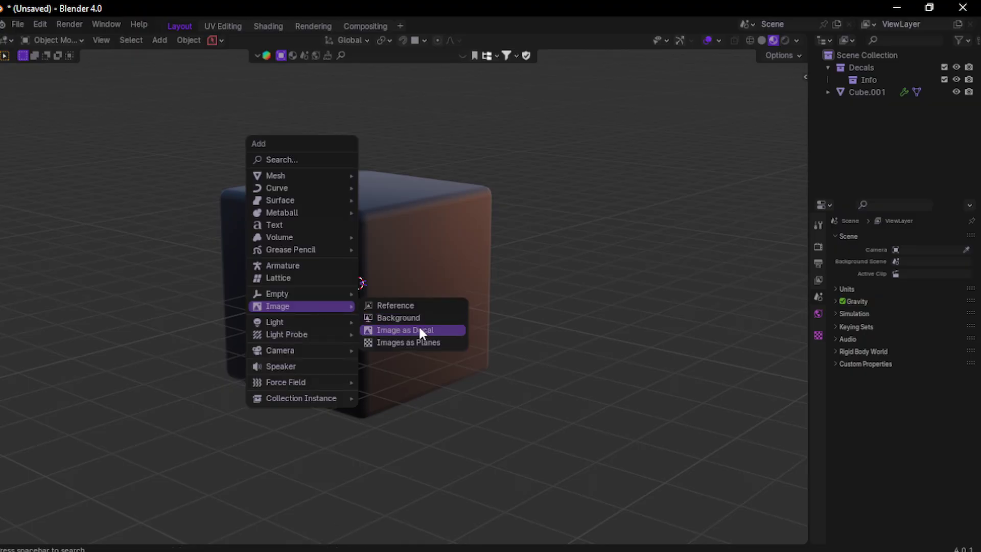
pyautogui.click(388, 329)
pyautogui.click(440, 216)
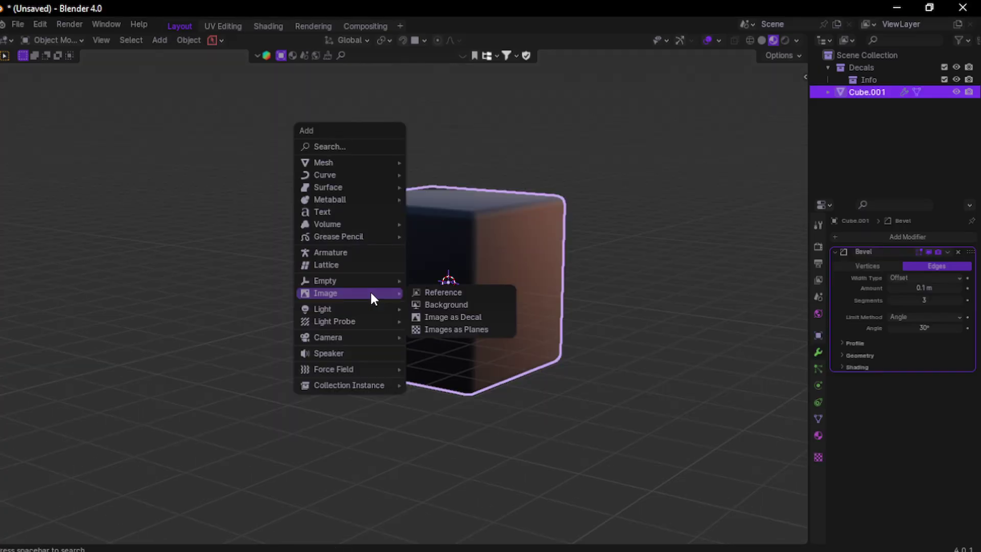
pyautogui.click(445, 318)
pyautogui.press('Escape')
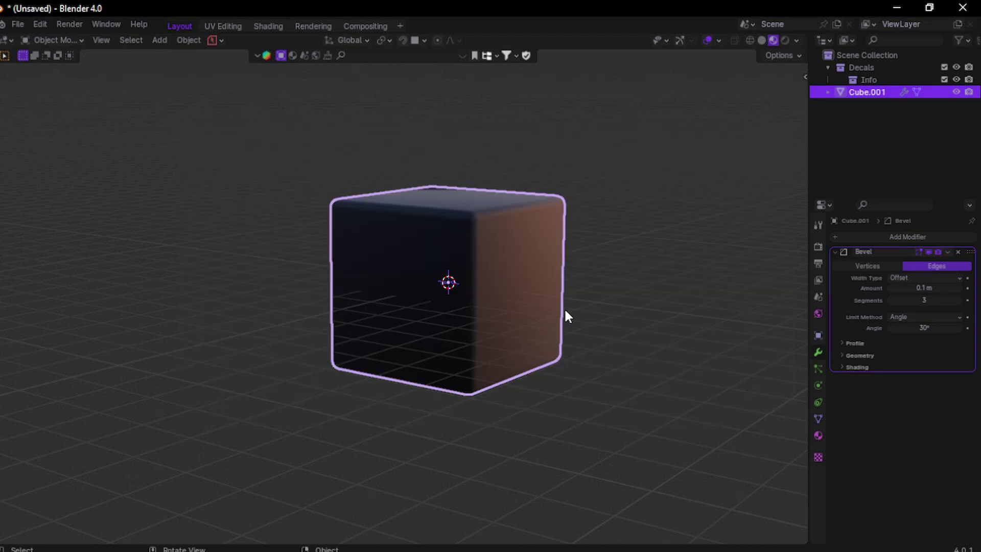
# Step: Scale the danger decal down to about 0.216 and clear its rotation
pyautogui.press('s')
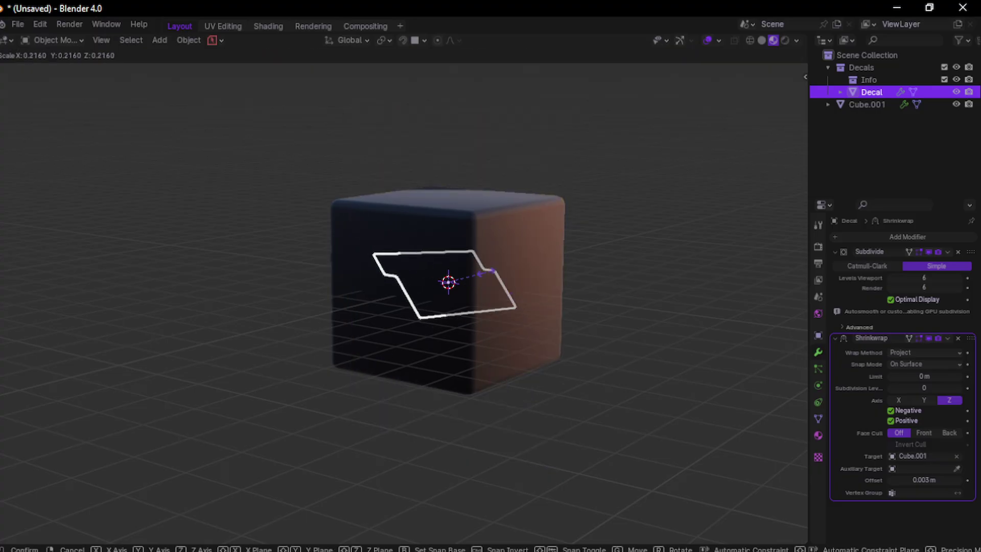
pyautogui.click(485, 271)
pyautogui.hotkey('alt', 'r')
pyautogui.moveTo(485, 270); pyautogui.dragTo(474, 310, button='middle')
pyautogui.press('r')
pyautogui.press('x')
pyautogui.rightClick(486, 271)
# Step: Rotate the danger decal 90° about the X axis and move it across the cube's side face
pyautogui.write('r')
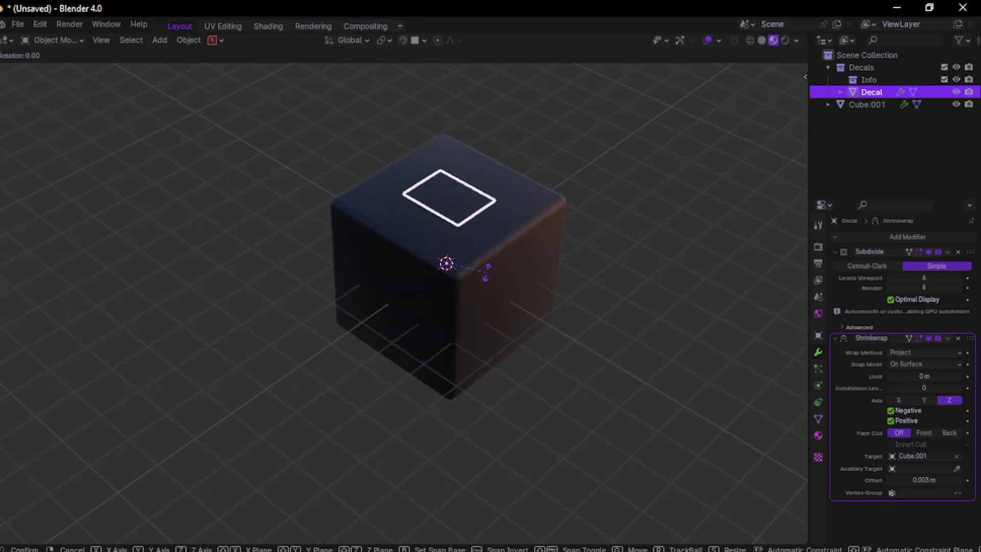
pyautogui.write('x90')
pyautogui.press('Return')
pyautogui.moveTo(486, 271); pyautogui.dragTo(488, 243, button='middle')
pyautogui.scroll(4, 486, 273)
pyautogui.click(524, 282)
pyautogui.moveTo(531, 302); pyautogui.dragTo(548, 315, button='middle')
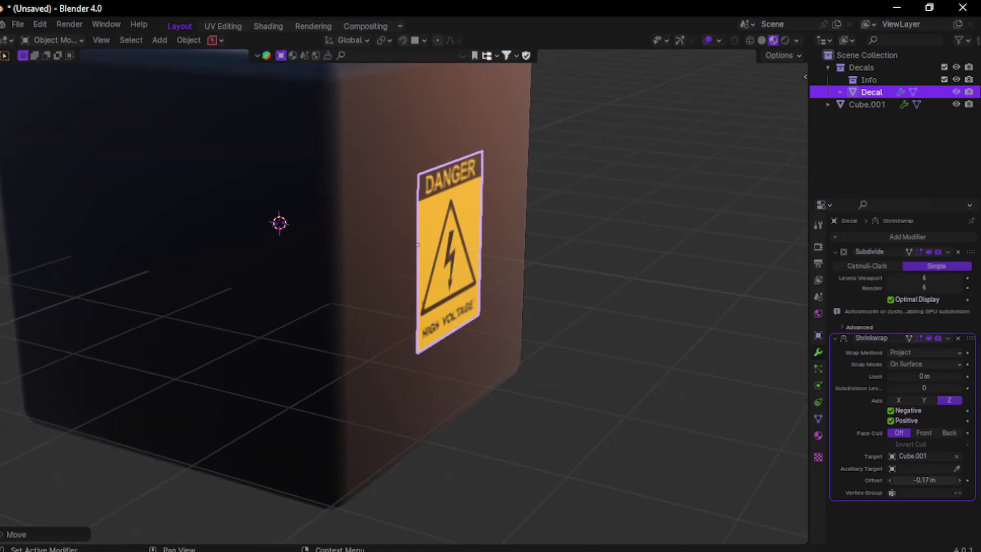
# Step: Set the offset of the decal's Shrinkwrap modifier to -0.007 m
pyautogui.moveTo(924, 480); pyautogui.dragTo(909, 480)
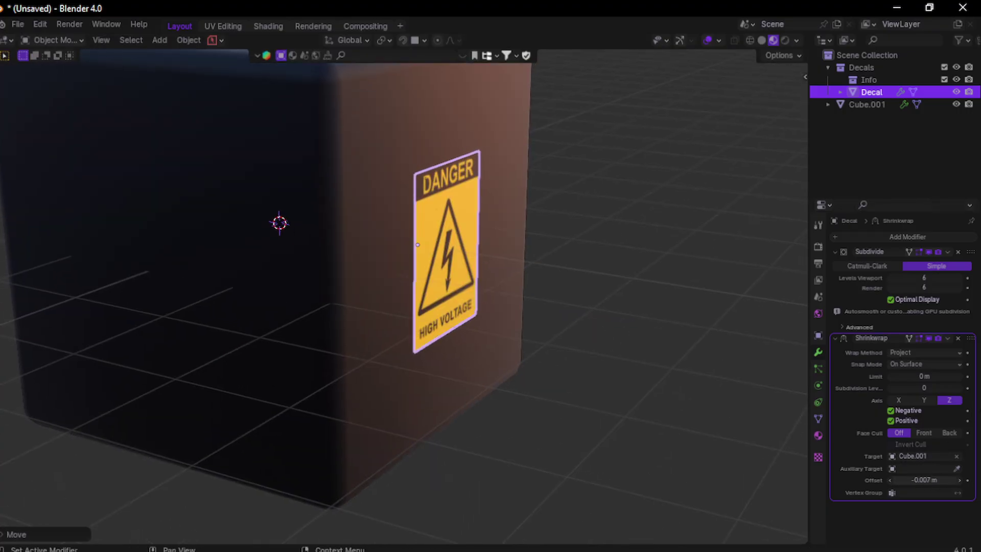
pyautogui.click(629, 451)
# Step: Scale the high-voltage danger decal on the cube's face
pyautogui.scroll(-2, 629, 451)
pyautogui.moveTo(629, 452); pyautogui.dragTo(531, 510, button='middle')
pyautogui.click(515, 294)
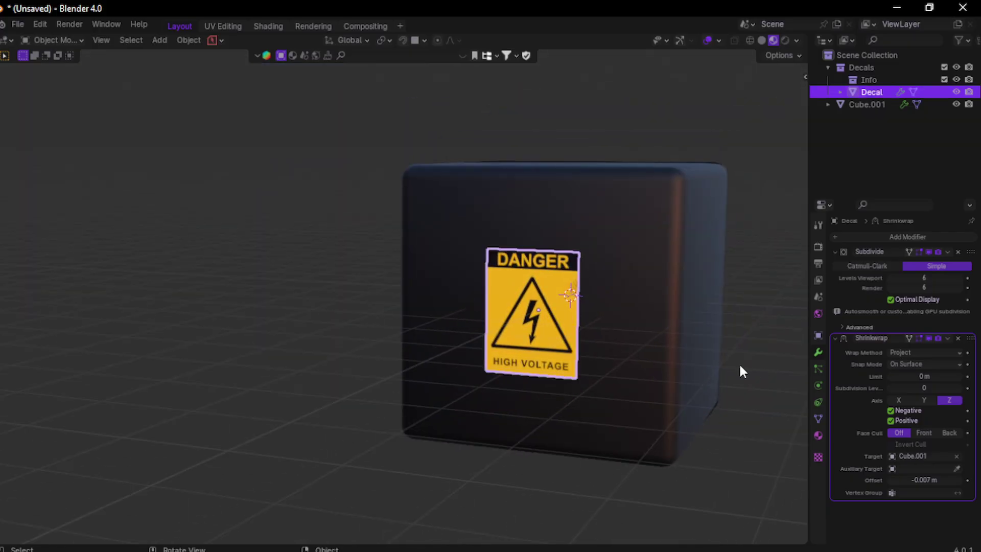
pyautogui.press('s')
pyautogui.click(617, 339)
pyautogui.moveTo(617, 339)
pyautogui.mouseDown(button='middle')
pyautogui.moveTo(671, 355)
pyautogui.moveTo(726, 346)
pyautogui.moveTo(617, 343)
pyautogui.mouseUp(button='middle')
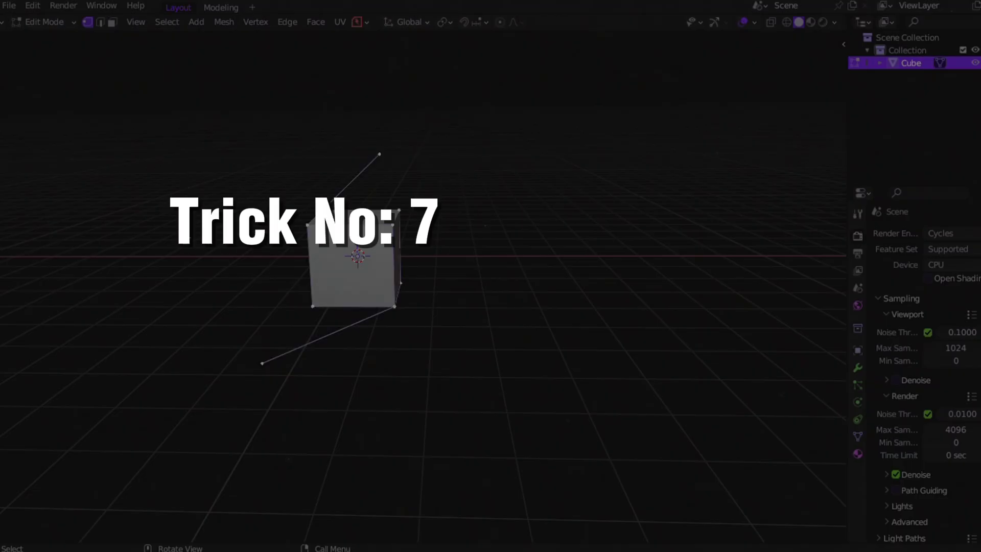
# Step: Undo the last two mesh edits on the cube with stray edges and examine its mesh
pyautogui.moveTo(409, 306); pyautogui.dragTo(337, 317, button='middle')
pyautogui.hotkey('ctrl', 'z')
pyautogui.hotkey('ctrl', 'z')
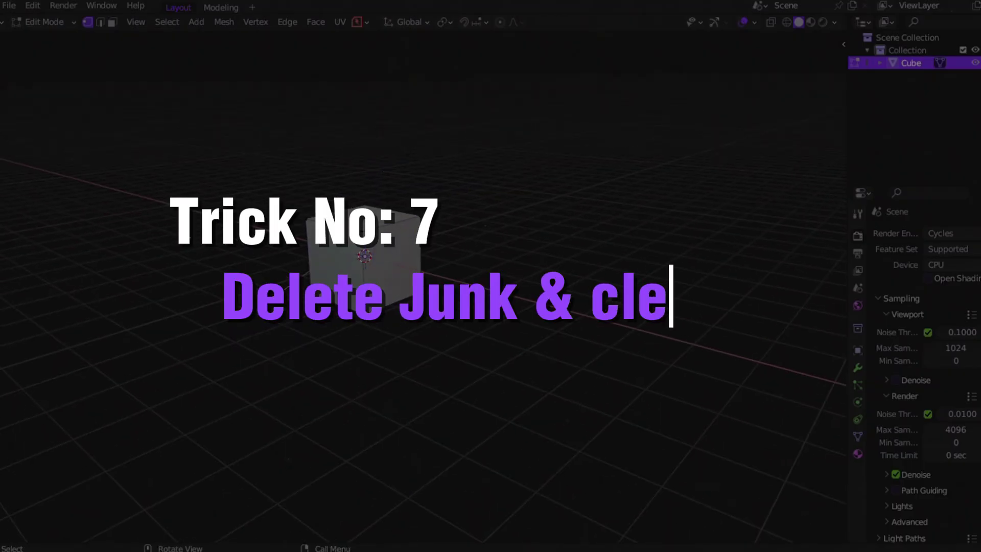
pyautogui.moveTo(409, 306); pyautogui.dragTo(455, 302, button='middle')
pyautogui.moveTo(365, 280); pyautogui.dragTo(388, 281, button='middle')
pyautogui.scroll(4, 365, 280)
pyautogui.scroll(-2, 364, 280)
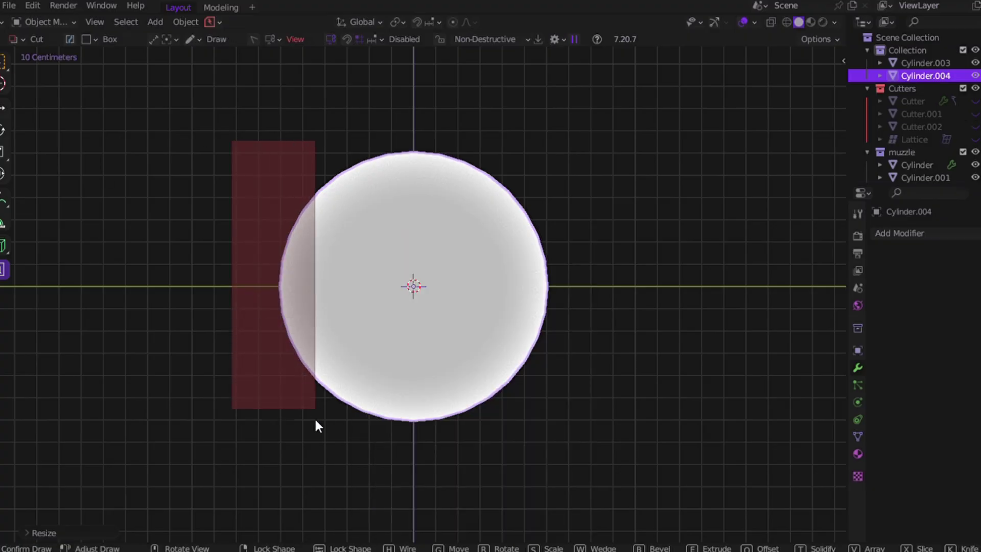
# Step: Cut off the cylinder's side with the drawn BoxCutter box and mirror the cut with MACHIN3tools Mirror
pyautogui.hotkey('ctrl', '-')
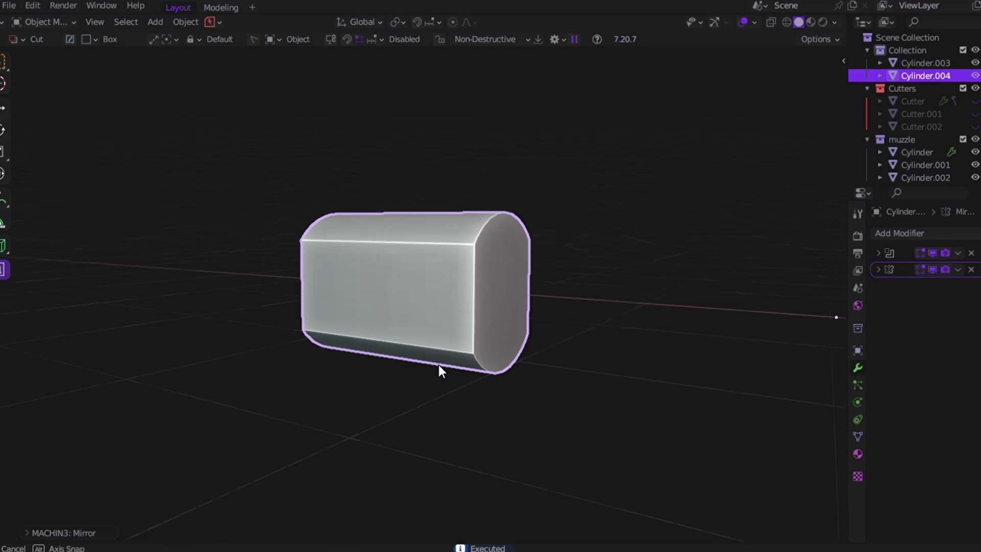
pyautogui.keyDown('alt'); pyautogui.moveTo(438, 365); pyautogui.dragTo(415, 424, button='middle'); pyautogui.keyUp('alt')
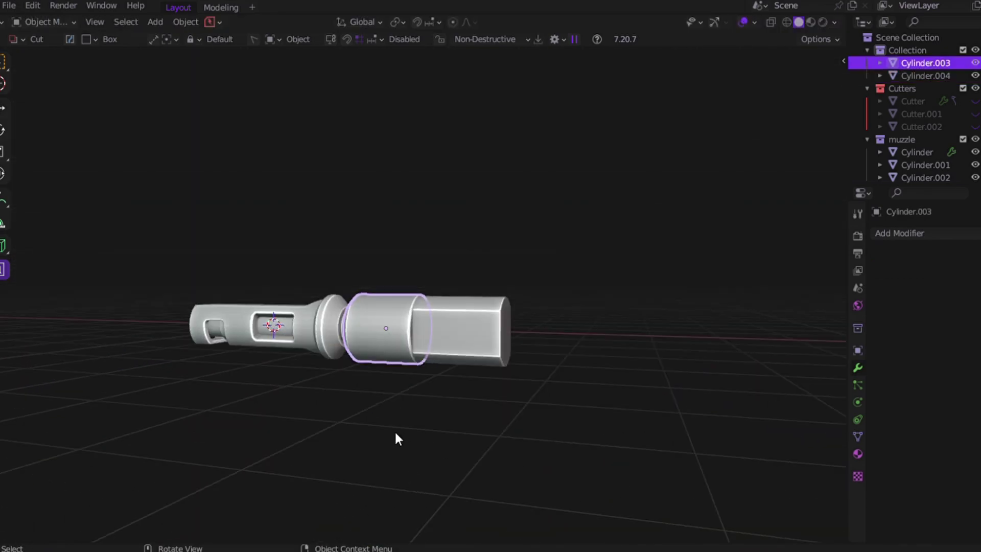
pyautogui.keyDown('alt'); pyautogui.moveTo(394, 430); pyautogui.dragTo(359, 366, button='middle'); pyautogui.keyUp('alt')
# Step: Draw a pointed Ngon shape below the two large cylinders in the back view with BoxCutter's Make mode
pyautogui.press('ctrl+KP_1')
pyautogui.scroll(2, 360, 366)
pyautogui.keyDown('shift'); pyautogui.moveTo(323, 333); pyautogui.dragTo(421, 332, button='middle'); pyautogui.keyUp('shift')
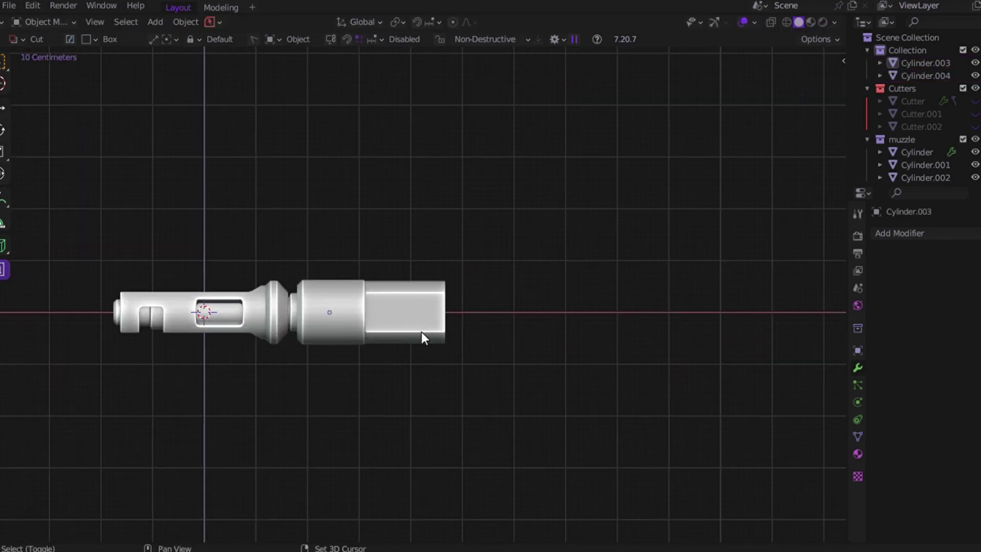
pyautogui.keyDown('shift'); pyautogui.moveTo(261, 307); pyautogui.dragTo(305, 278, button='middle'); pyautogui.keyUp('shift')
pyautogui.keyDown('shift'); pyautogui.moveTo(323, 325); pyautogui.dragTo(374, 338, button='middle'); pyautogui.keyUp('shift')
pyautogui.scroll(3, 435, 376)
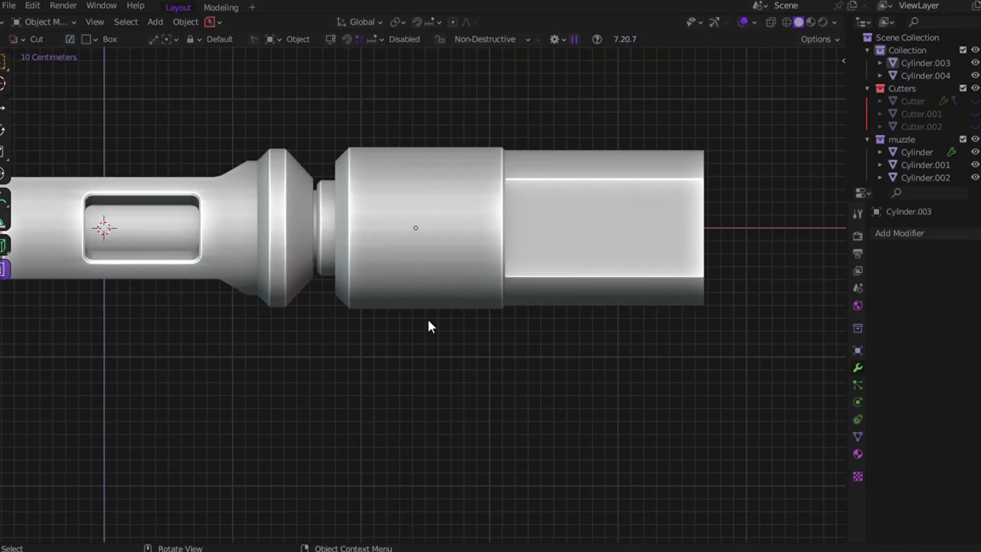
pyautogui.scroll(-1, 399, 291)
pyautogui.scroll(-1, 318, 302)
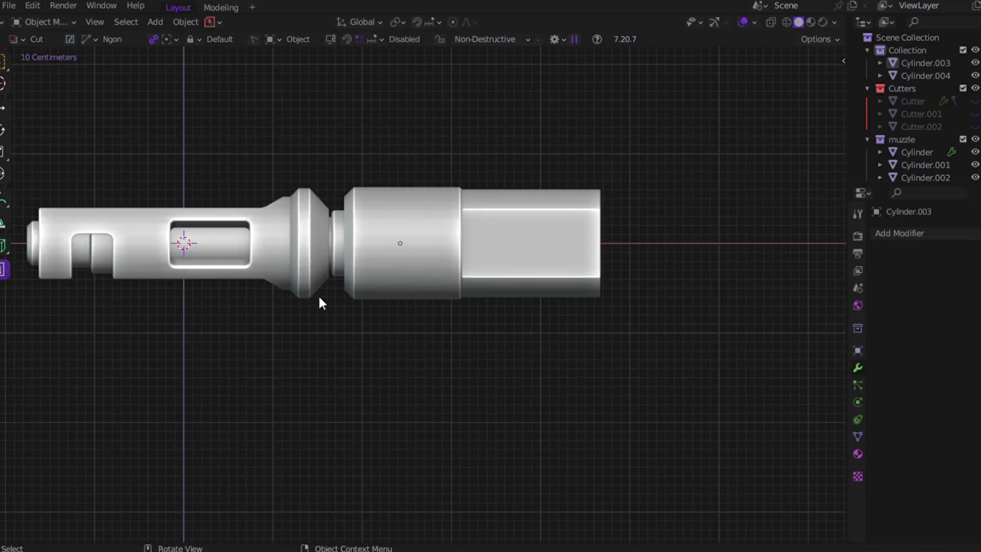
pyautogui.click(346, 248)
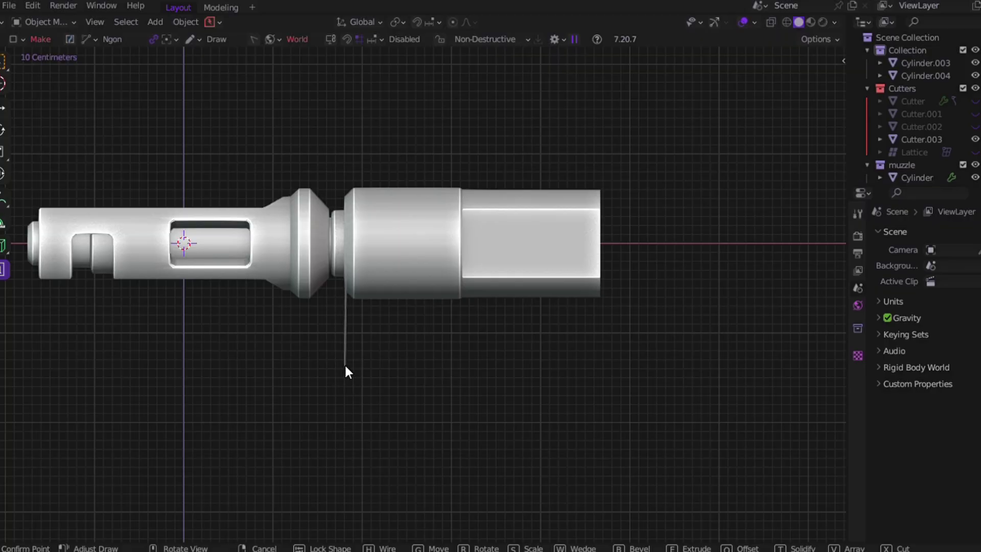
pyautogui.click(346, 364)
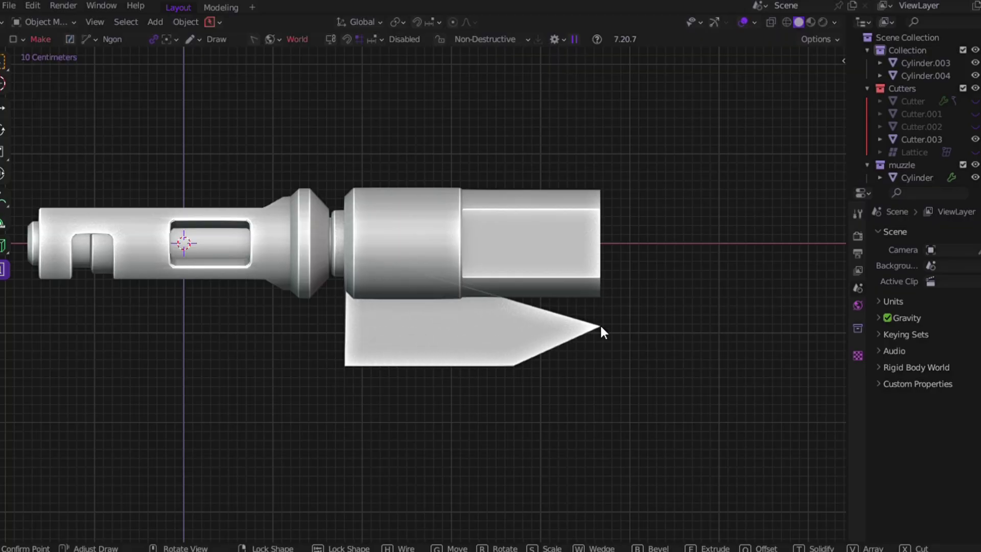
pyautogui.click(621, 332)
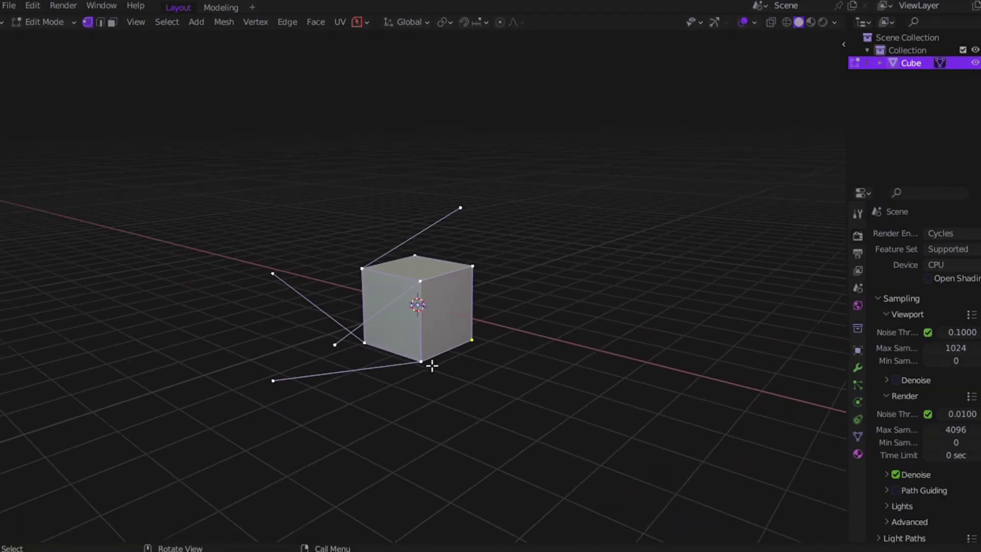
# Step: Delete the stray vertices protruding from the cube by hand, one selection at a time
pyautogui.scroll(4, 442, 296)
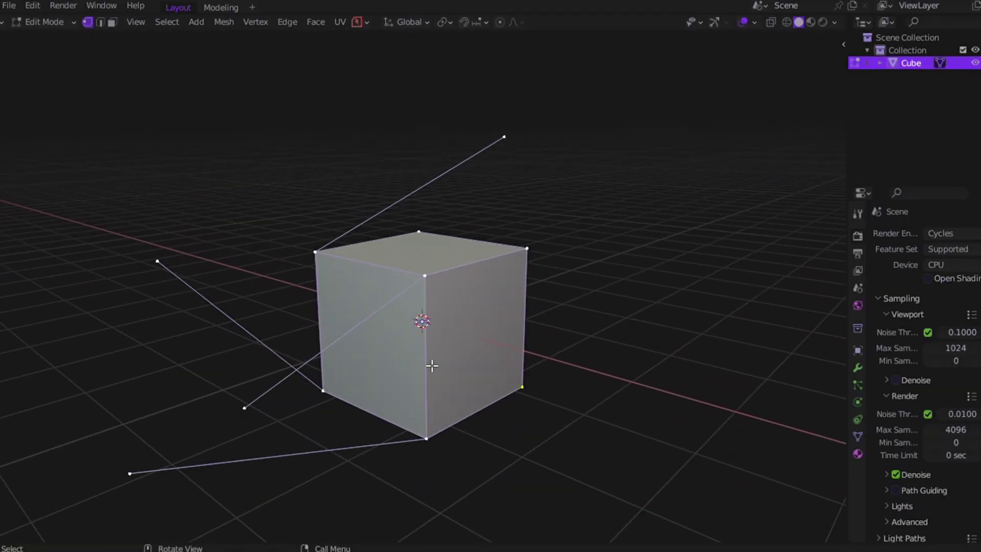
pyautogui.press('x')
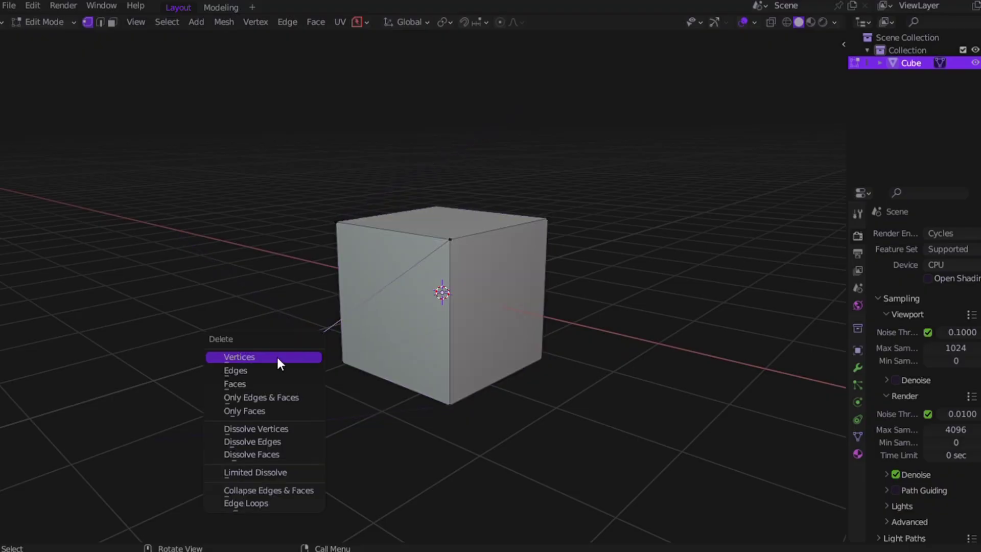
pyautogui.click(277, 355)
pyautogui.press('x')
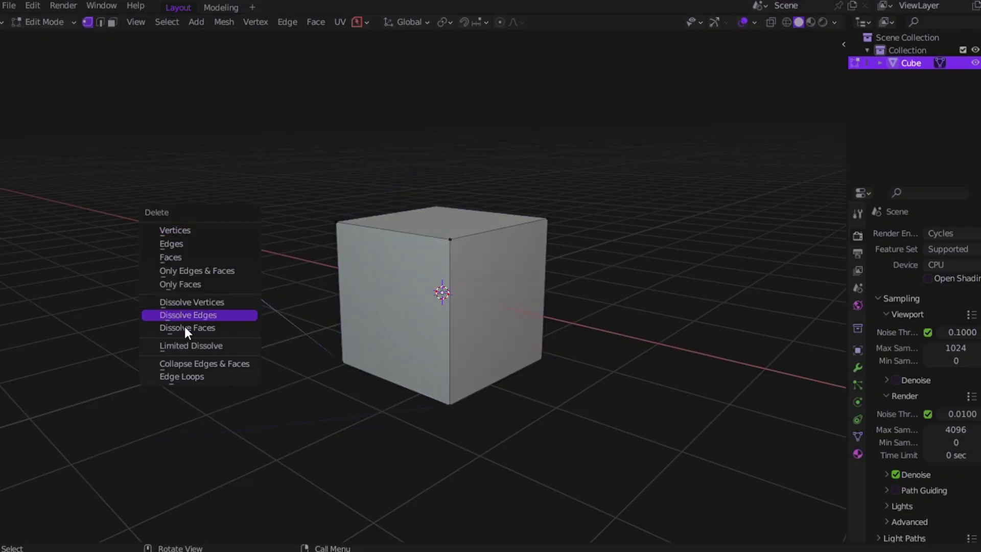
pyautogui.click(176, 231)
pyautogui.scroll(-4, 182, 236)
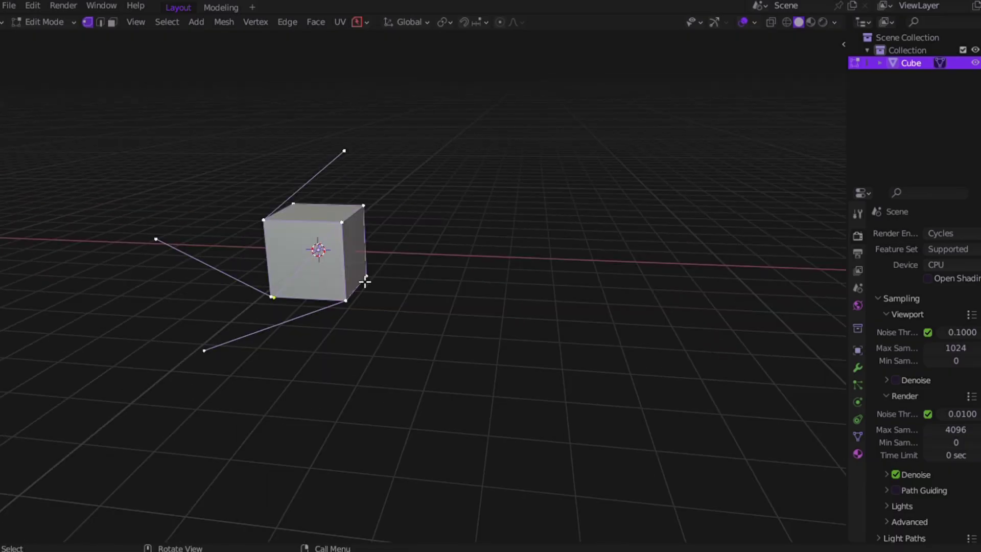
# Step: Inspect the stray edges around the cube and undo the Delete Loose operation
pyautogui.moveTo(365, 281); pyautogui.dragTo(332, 299, button='middle')
pyautogui.keyDown('shift'); pyautogui.moveTo(365, 282); pyautogui.dragTo(409, 306, button='middle'); pyautogui.keyUp('shift')
pyautogui.scroll(5, 364, 281)
pyautogui.keyDown('shift'); pyautogui.moveTo(365, 281); pyautogui.dragTo(439, 275, button='middle'); pyautogui.keyUp('shift')
pyautogui.scroll(-3, 365, 281)
pyautogui.moveTo(364, 281)
pyautogui.mouseDown(button='middle')
pyautogui.moveTo(386, 279)
pyautogui.moveTo(364, 268)
pyautogui.mouseUp(button='middle')
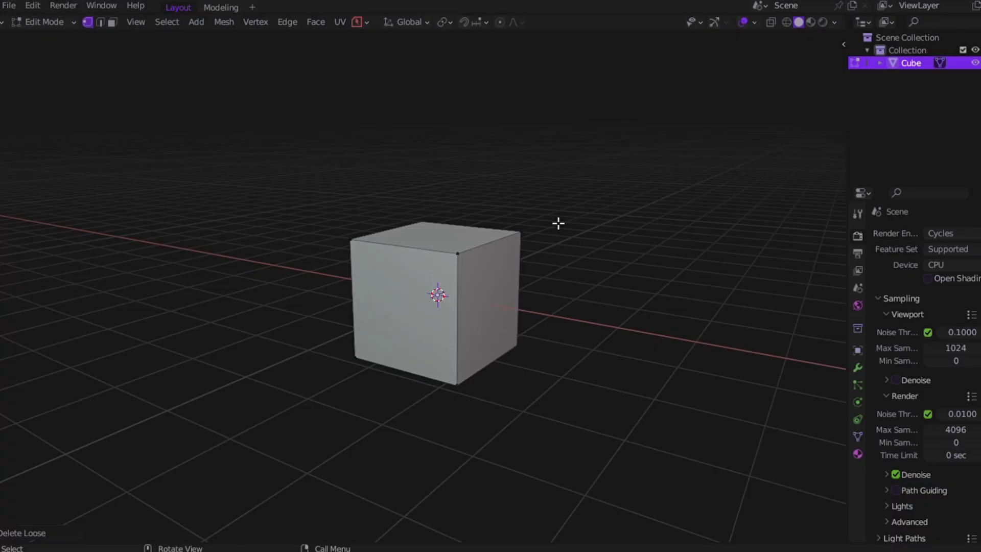
pyautogui.hotkey('ctrl', 'z')
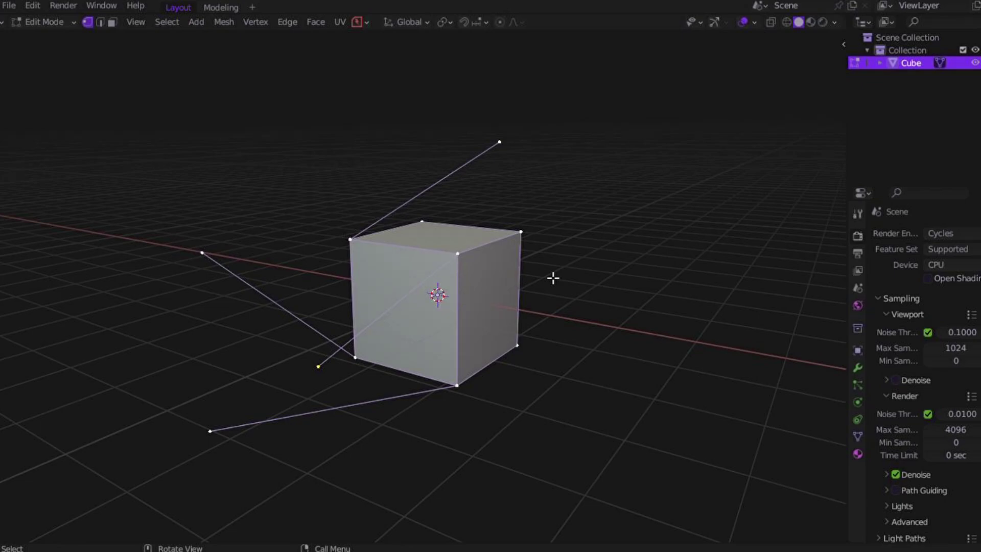
# Step: Run MACHIN3tools Clean Up on the cube's mesh and undo it
pyautogui.moveTo(553, 278); pyautogui.dragTo(541, 282, button='middle')
pyautogui.press('3')
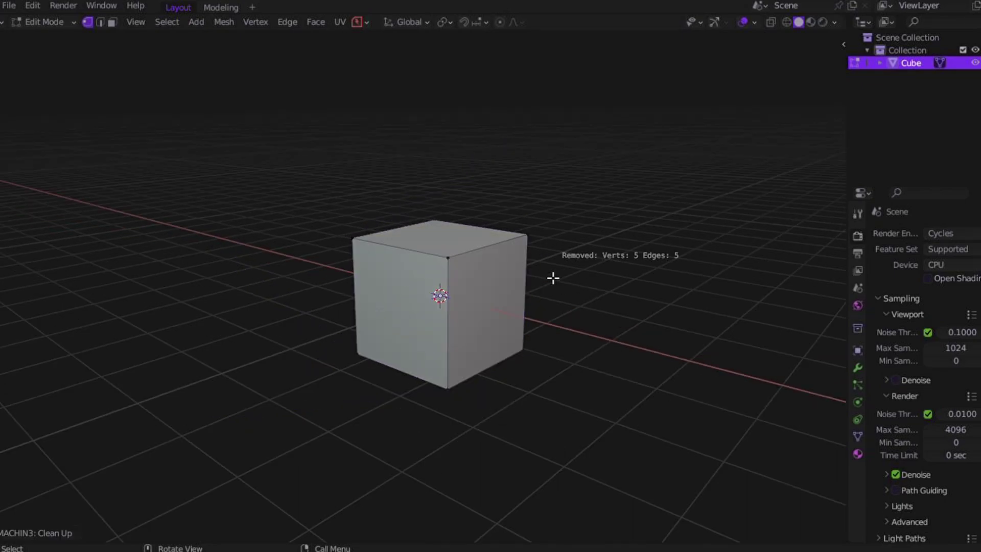
pyautogui.hotkey('ctrl', 'z')
# Step: Remove the cube's stray vertices and edges with the Delete Loose clean-up operation
pyautogui.moveTo(554, 220); pyautogui.dragTo(489, 164, button='middle')
pyautogui.click(224, 22)
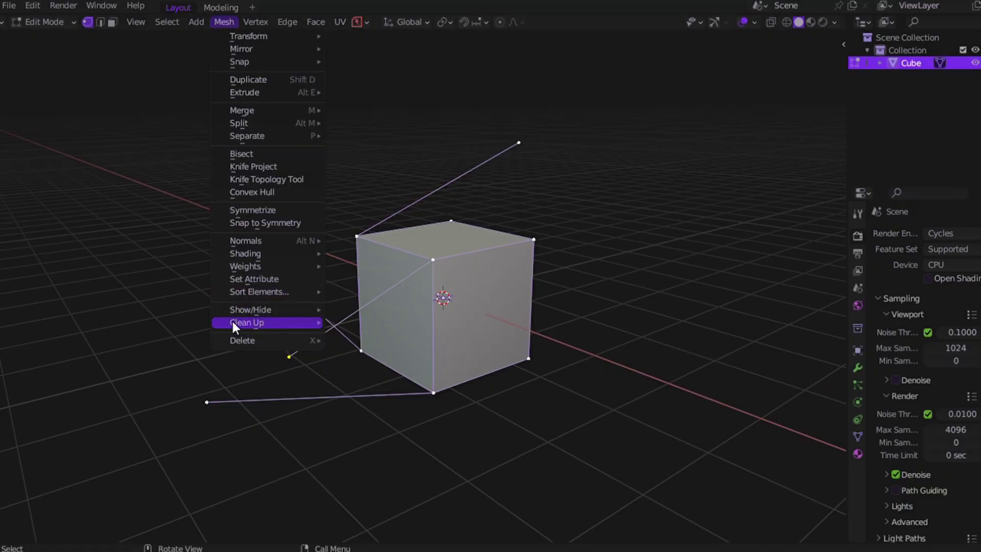
pyautogui.moveTo(232, 322)
pyautogui.click(372, 320)
pyautogui.moveTo(378, 328)
pyautogui.mouseDown(button='middle')
pyautogui.moveTo(358, 296)
pyautogui.moveTo(327, 327)
pyautogui.moveTo(418, 293)
pyautogui.moveTo(442, 304)
pyautogui.moveTo(378, 328)
pyautogui.mouseUp(button='middle')
pyautogui.scroll(-2, 378, 328)
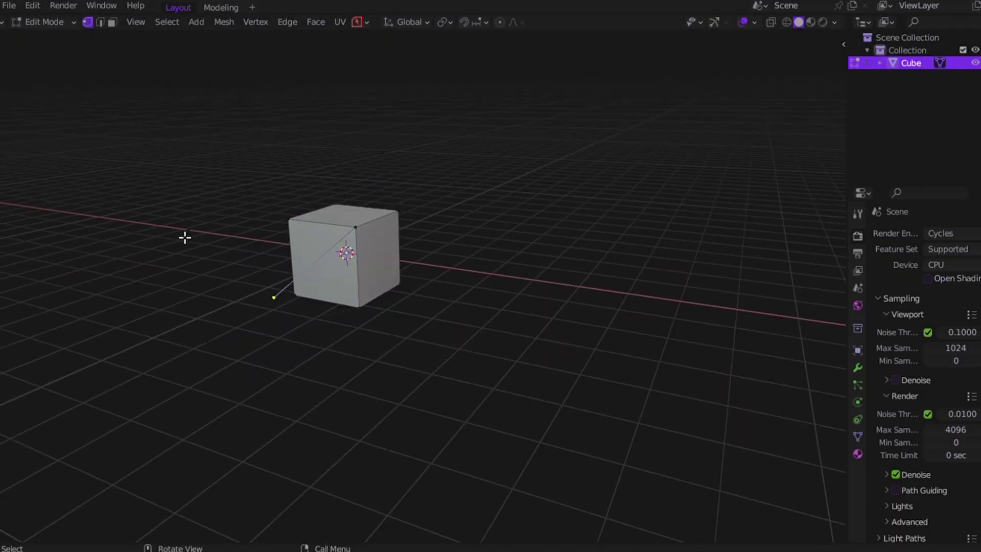